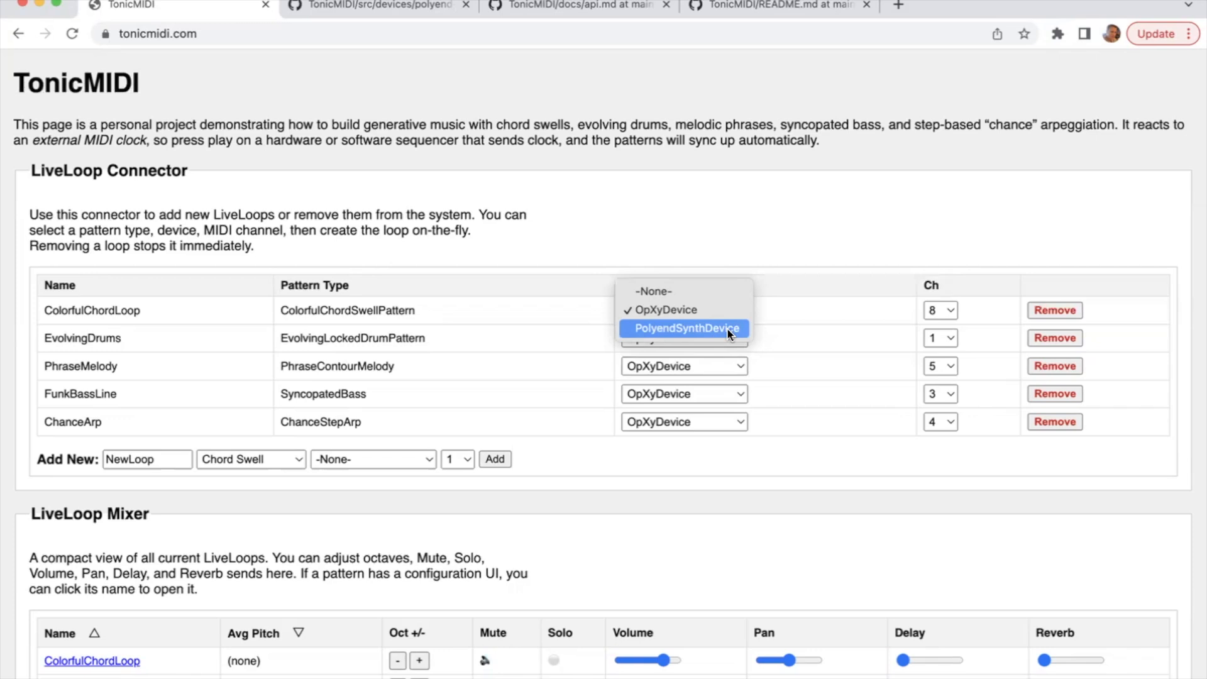
# Step: Assign ColorfulChordLoop to PolyendSynthDevice on MIDI channel 6
pyautogui.click(726, 327)
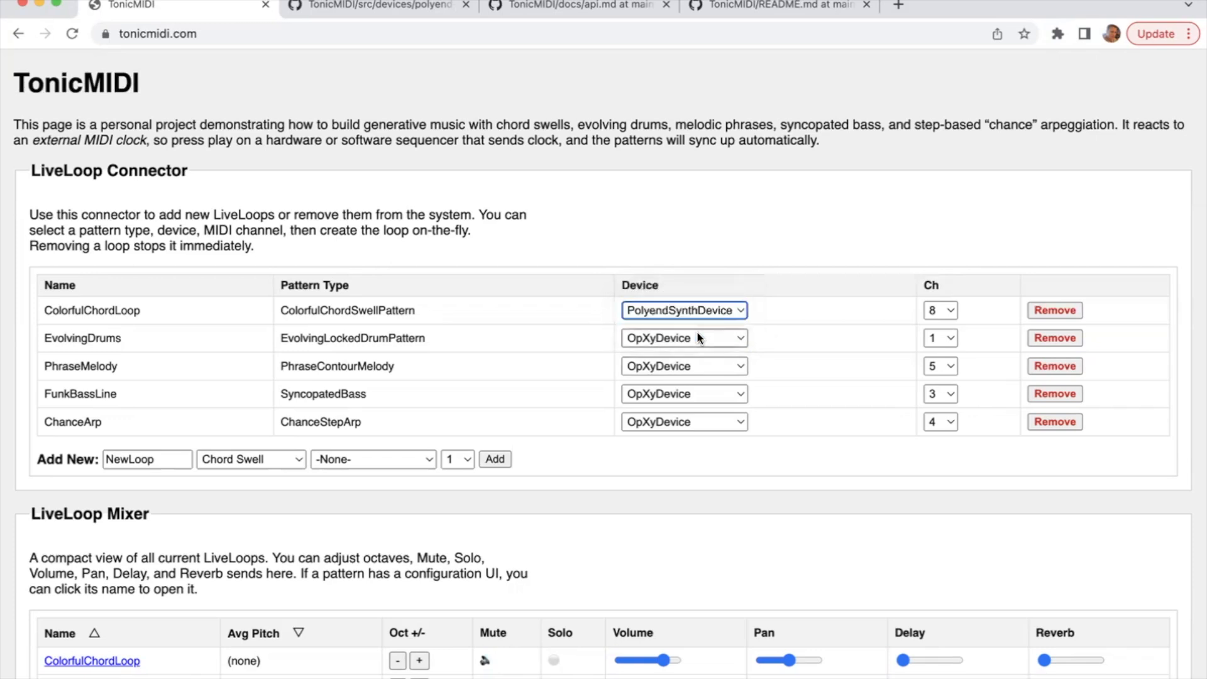
pyautogui.click(944, 311)
pyautogui.click(942, 274)
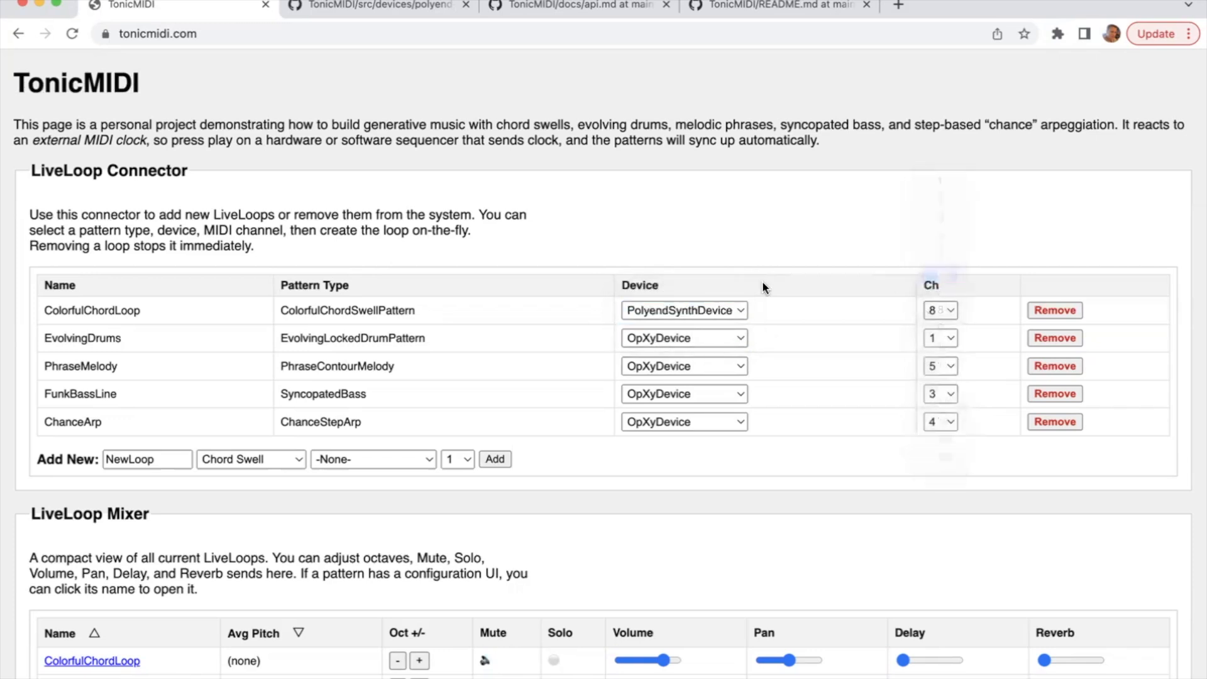
# Step: Return ColorfulChordLoop to OpXyDevice on MIDI channel 8
pyautogui.click(717, 310)
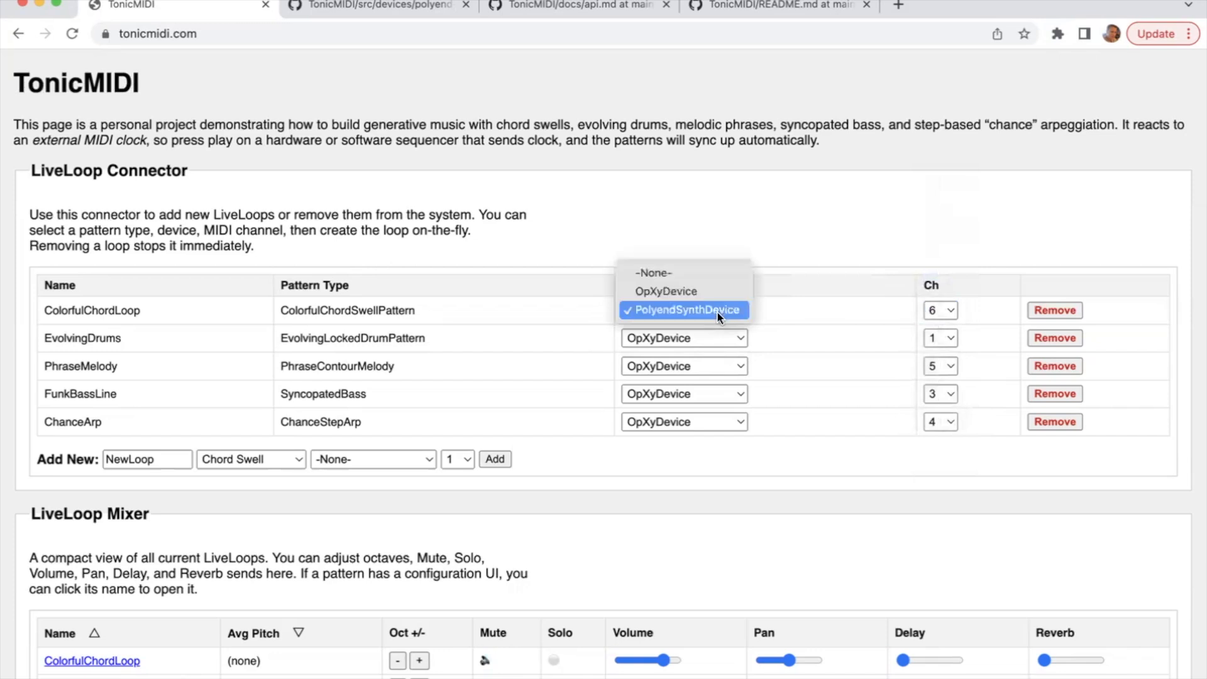
pyautogui.click(681, 295)
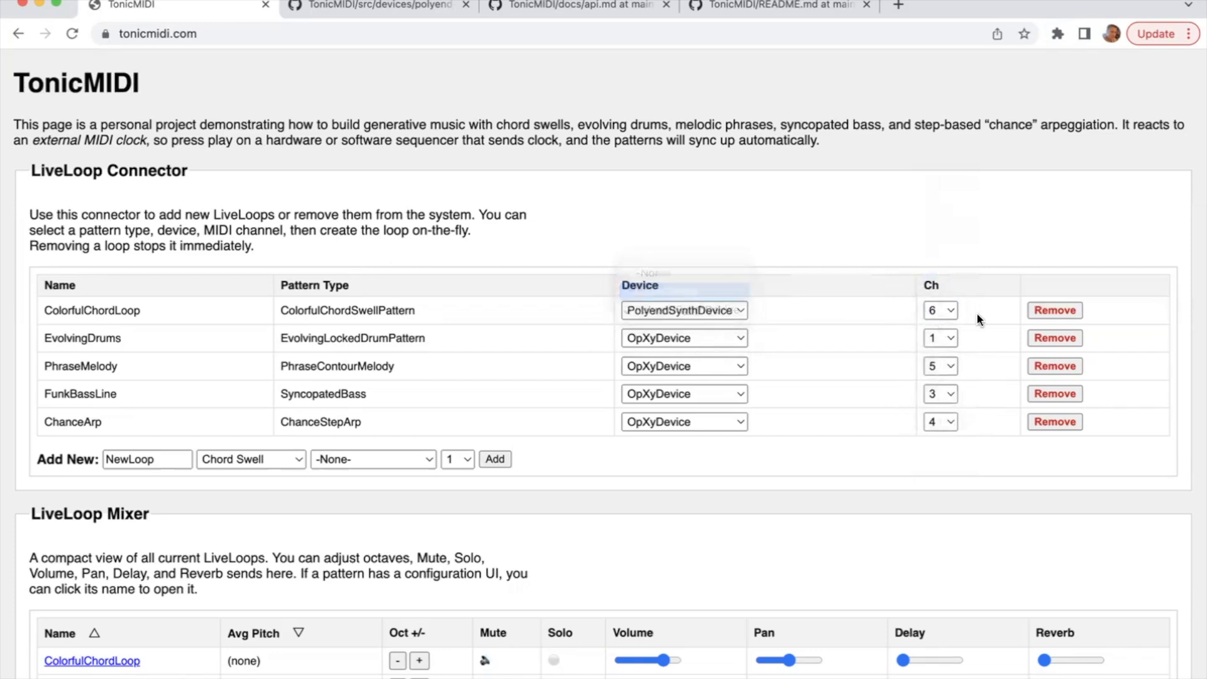
pyautogui.click(944, 310)
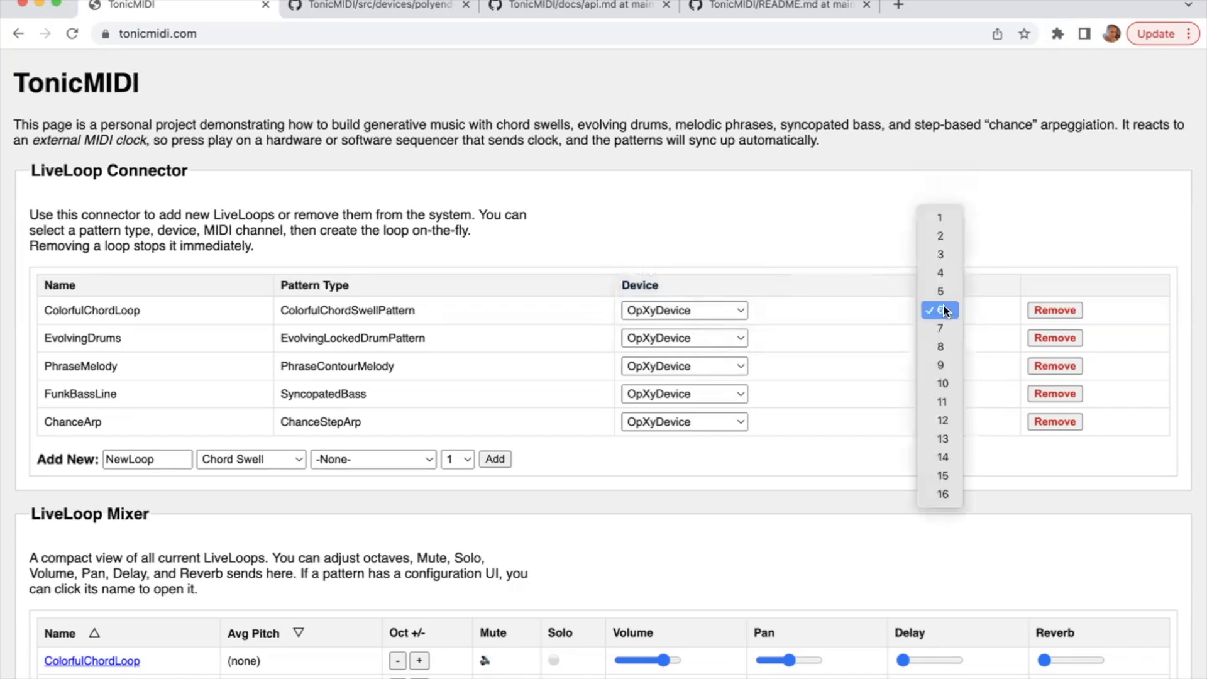
pyautogui.click(932, 347)
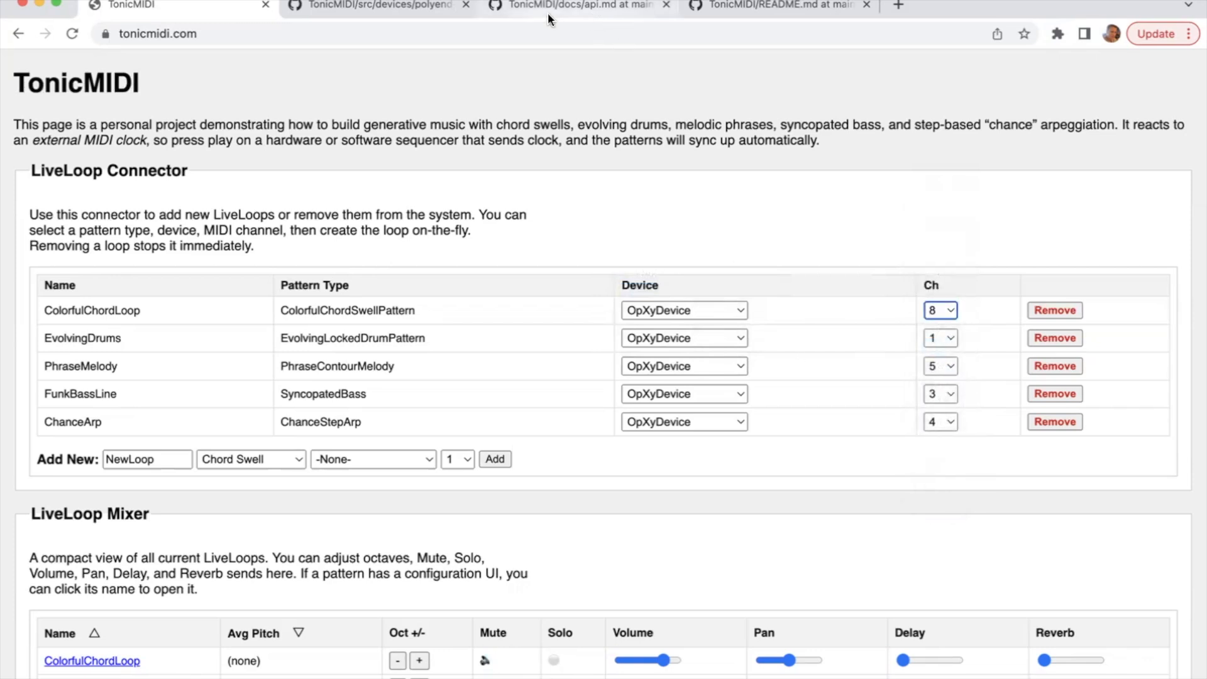
# Step: Switch to the TonicMIDI repository on GitHub and look through the op-xy.js, op-z.js and polyend-synth.js device files
pyautogui.click(401, 10)
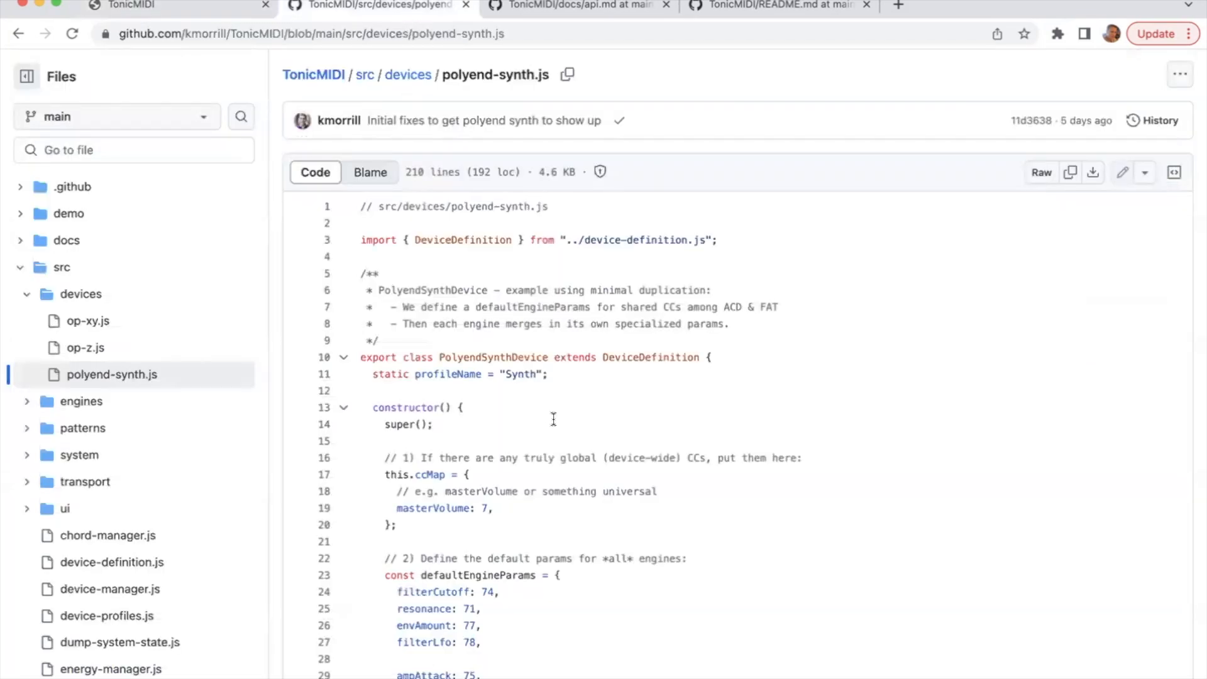
pyautogui.scroll(-1, 553, 420)
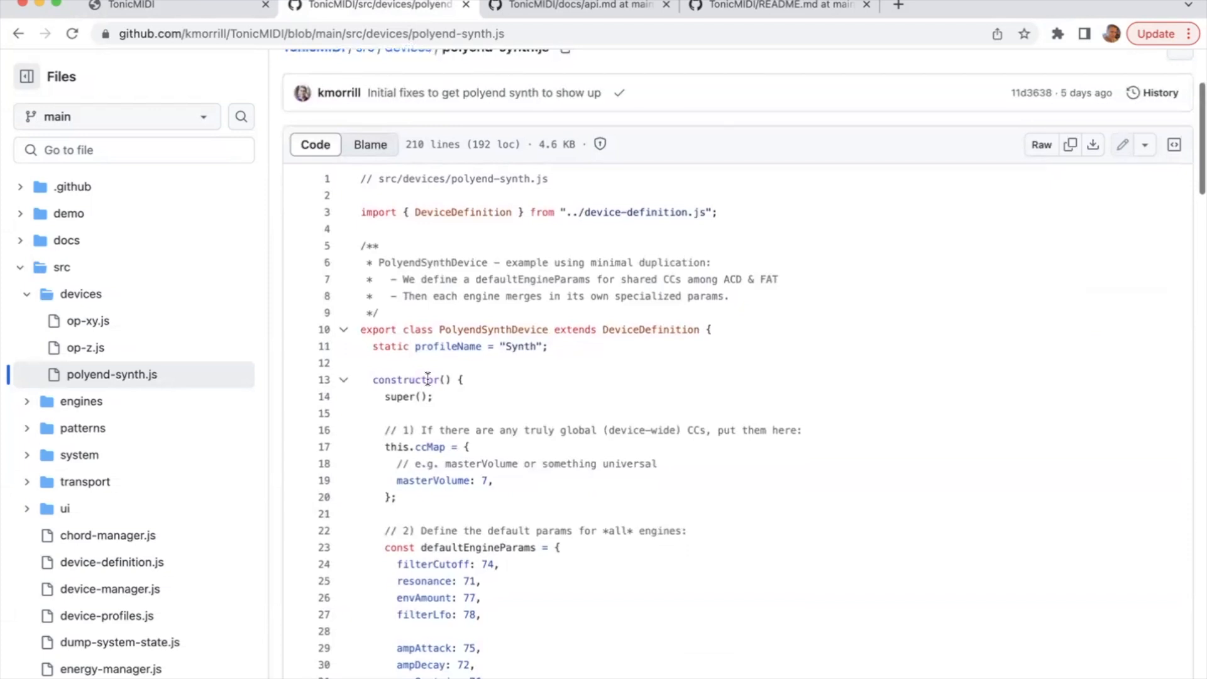
pyautogui.click(76, 322)
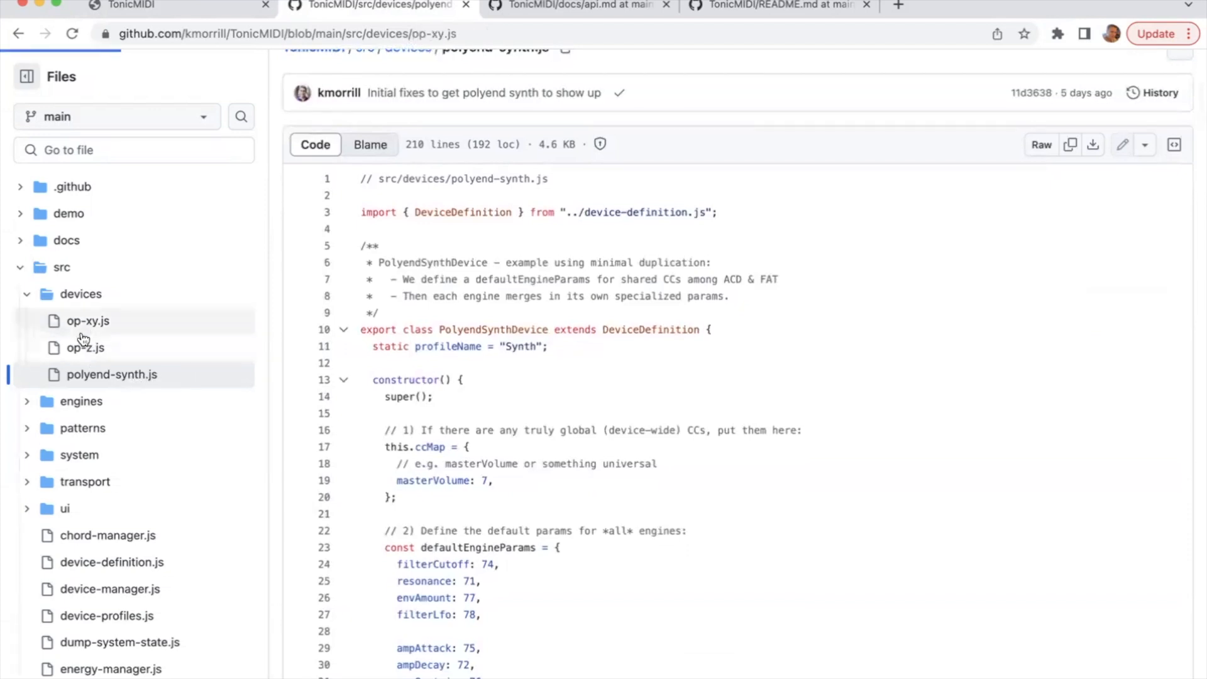
pyautogui.click(82, 351)
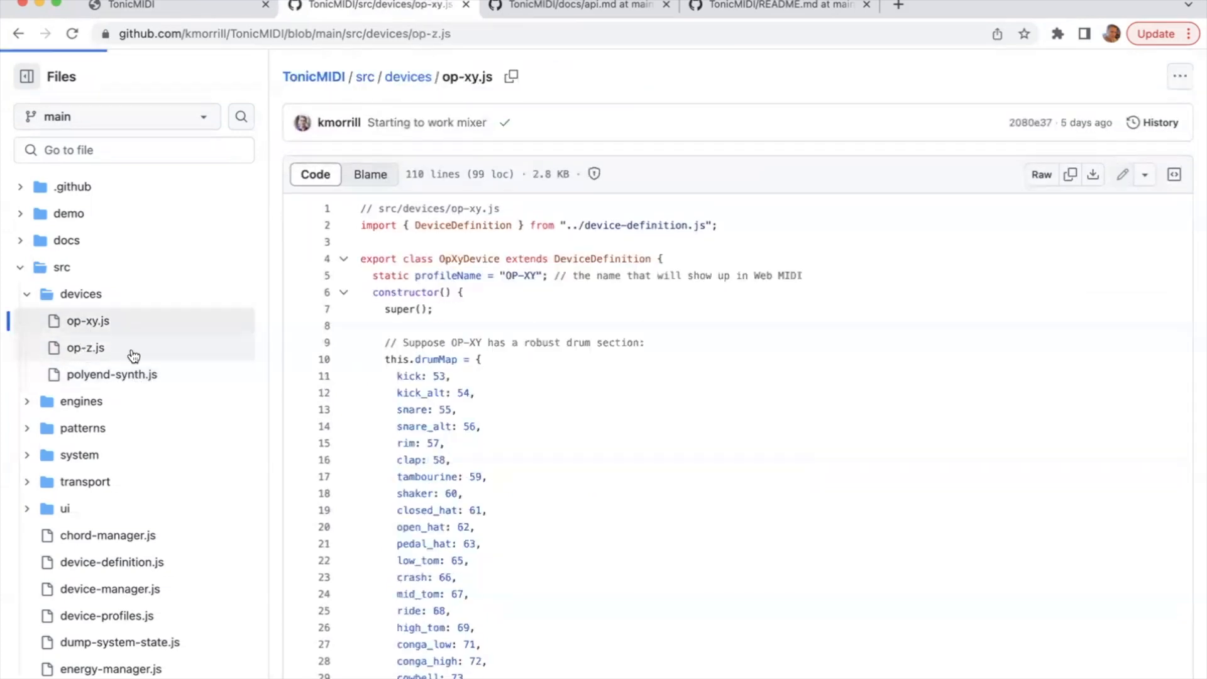
pyautogui.click(134, 377)
# Step: Inspect the filterCutoff parameter and its CC number in the default engine parameters of polyend-synth.js
pyautogui.scroll(-4, 563, 414)
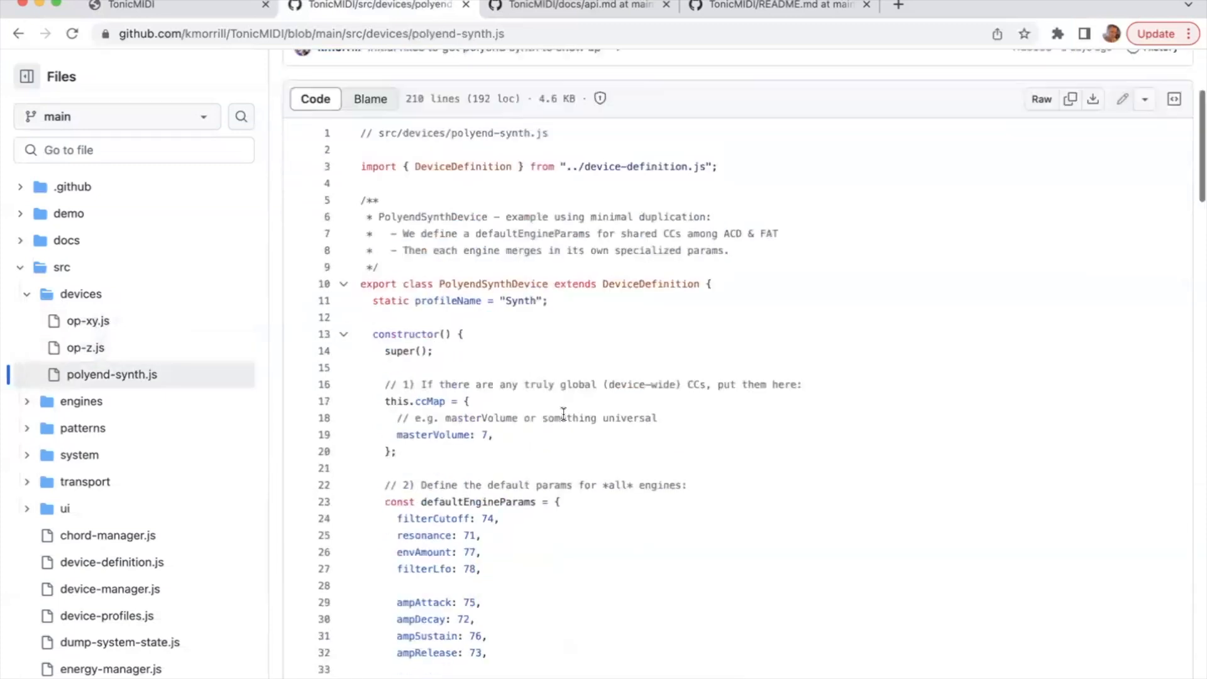
pyautogui.scroll(-5, 563, 414)
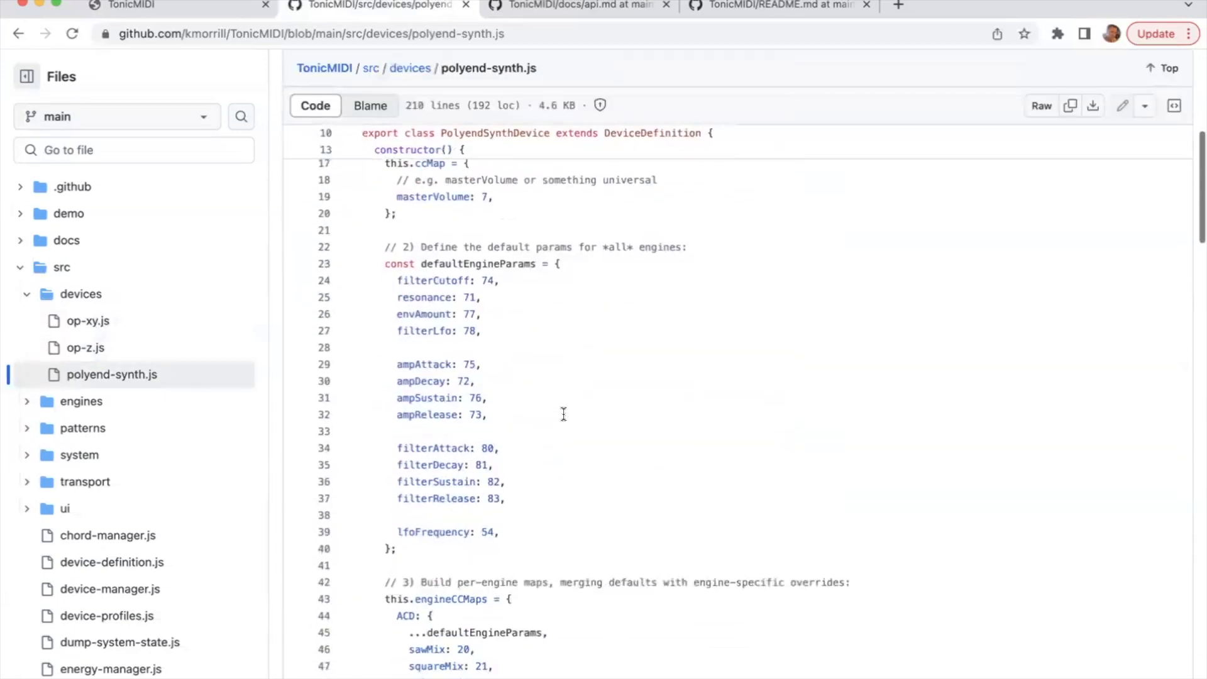
pyautogui.doubleClick(487, 280)
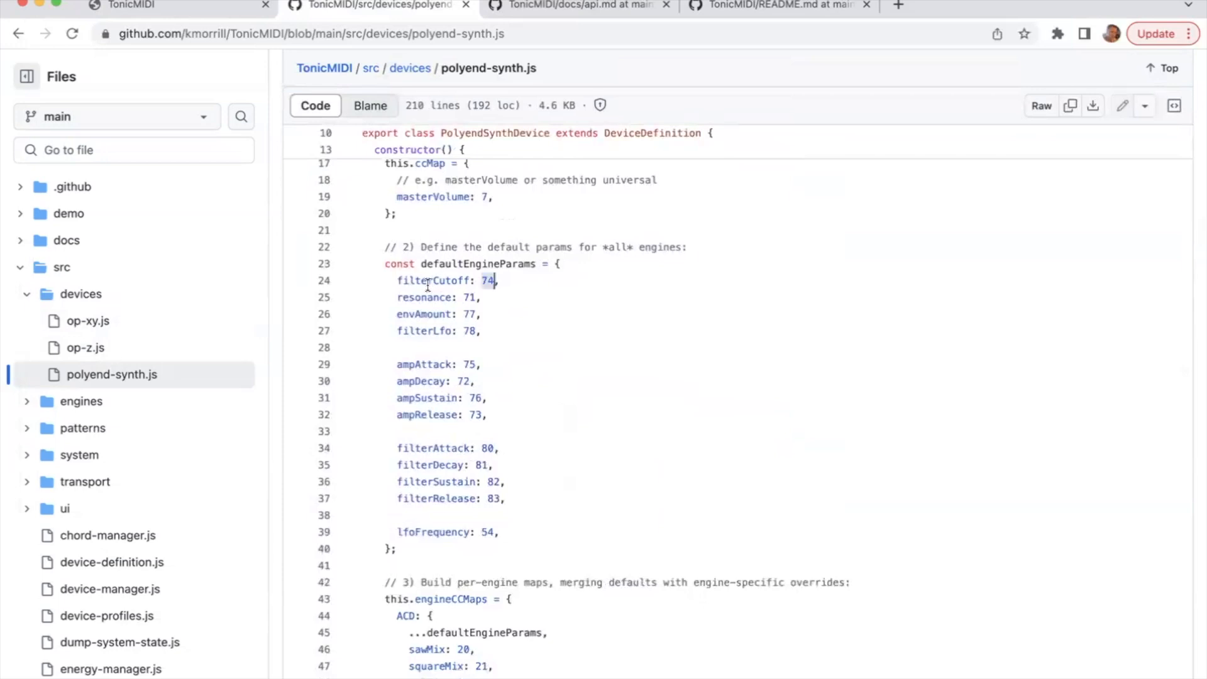
pyautogui.click(428, 282)
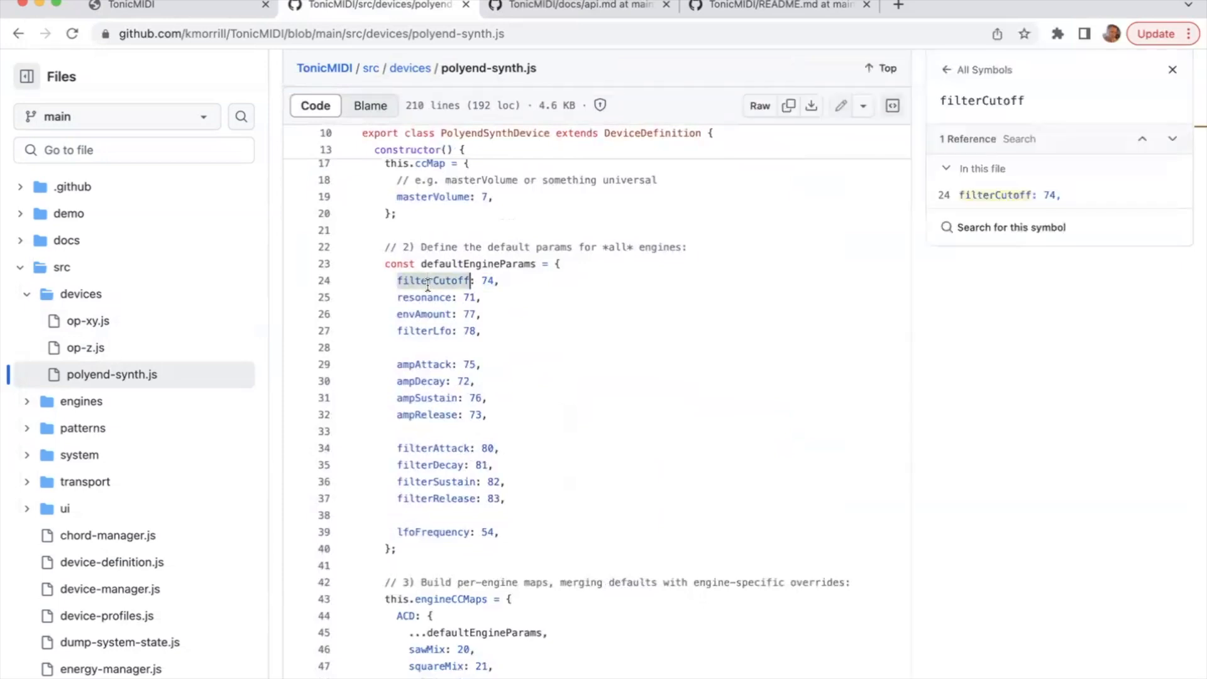
pyautogui.press('End')
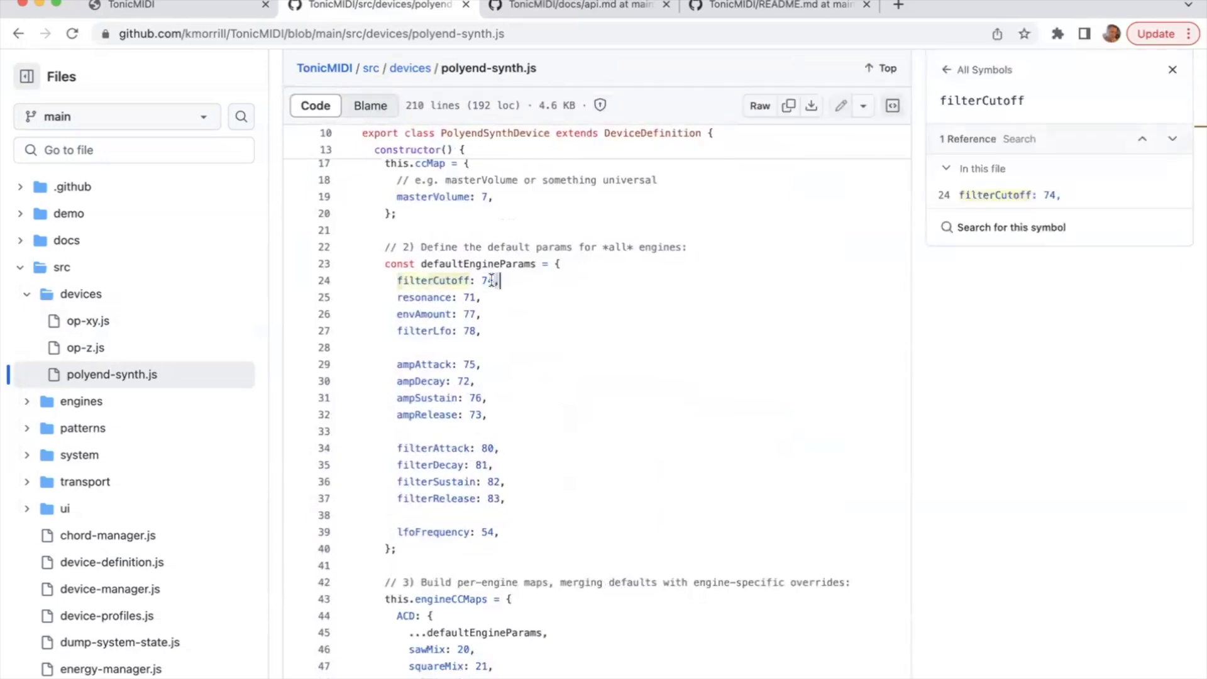
pyautogui.doubleClick(489, 280)
# Step: Examine the whole defaultEngineParams block from filterCutoff through lfoFrequency, comparing parameter names with their CC numbers
pyautogui.scroll(-3, 449, 406)
pyautogui.scroll(-2, 449, 407)
pyautogui.scroll(4, 450, 406)
pyautogui.scroll(-3, 449, 406)
pyautogui.scroll(3, 449, 406)
pyautogui.moveTo(362, 276); pyautogui.dragTo(584, 524)
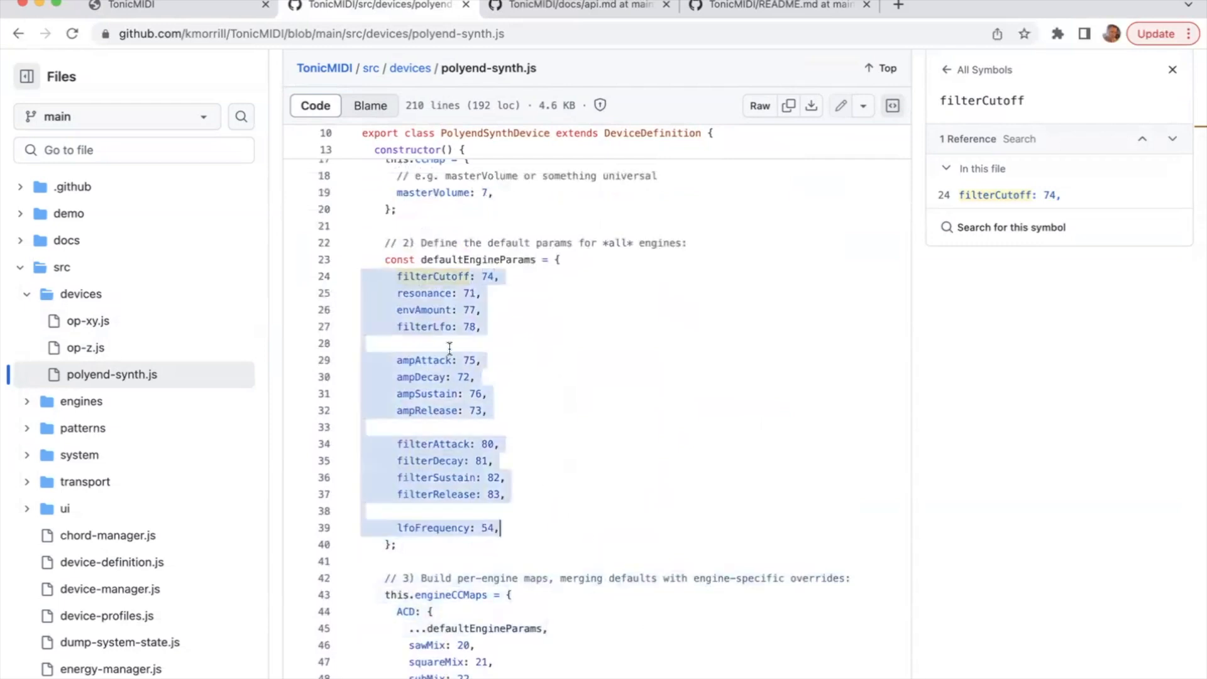
pyautogui.click(429, 336)
pyautogui.doubleClick(413, 276)
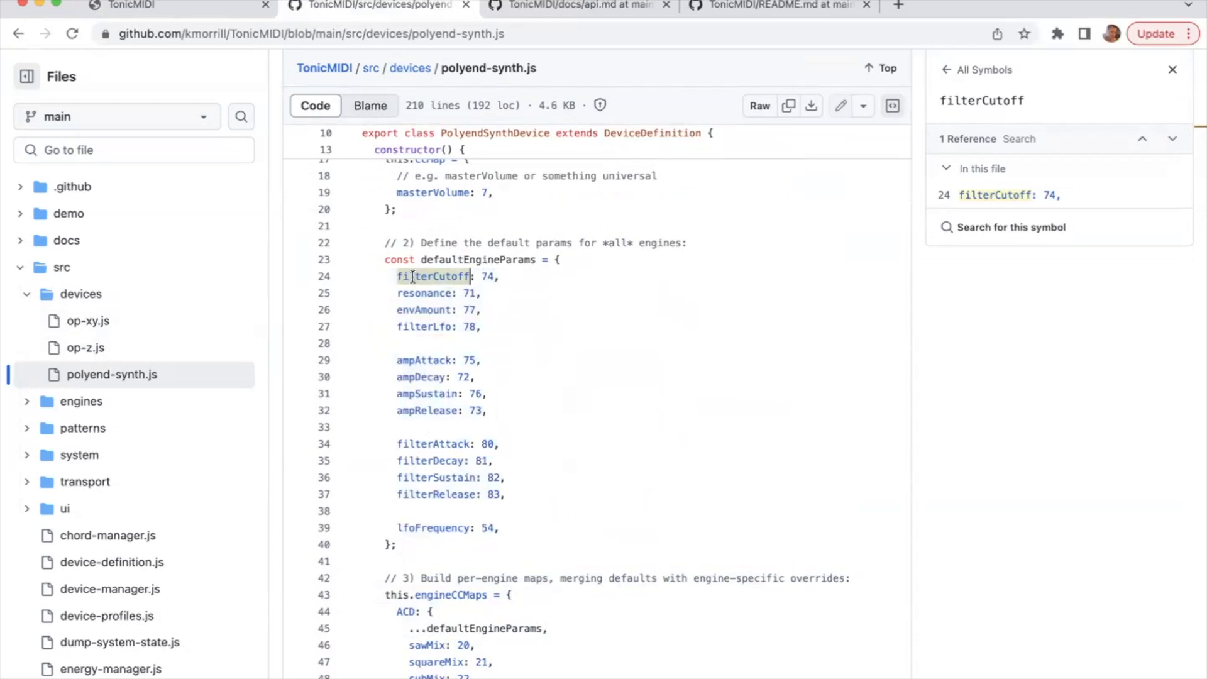
pyautogui.doubleClick(488, 277)
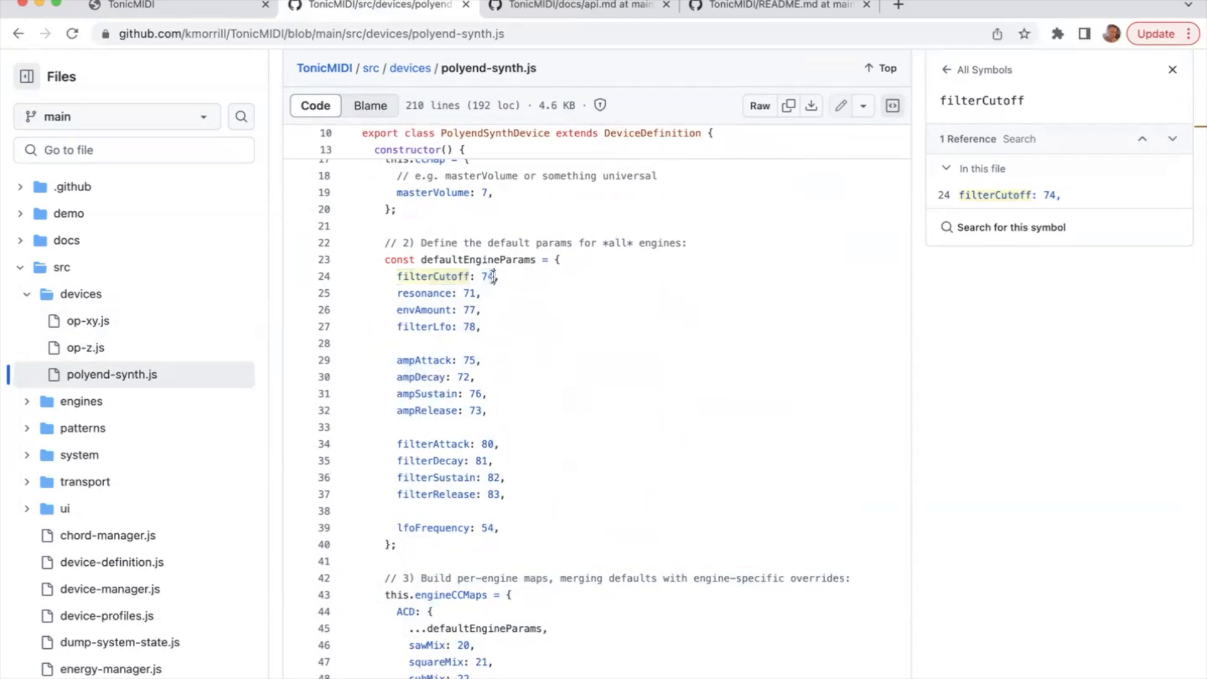
# Step: Examine the engine-specific CC maps in engineCCMaps, including ACD with its sawMix parameter, FAT, WAVS and VAP
pyautogui.scroll(-3, 479, 504)
pyautogui.scroll(-2, 479, 505)
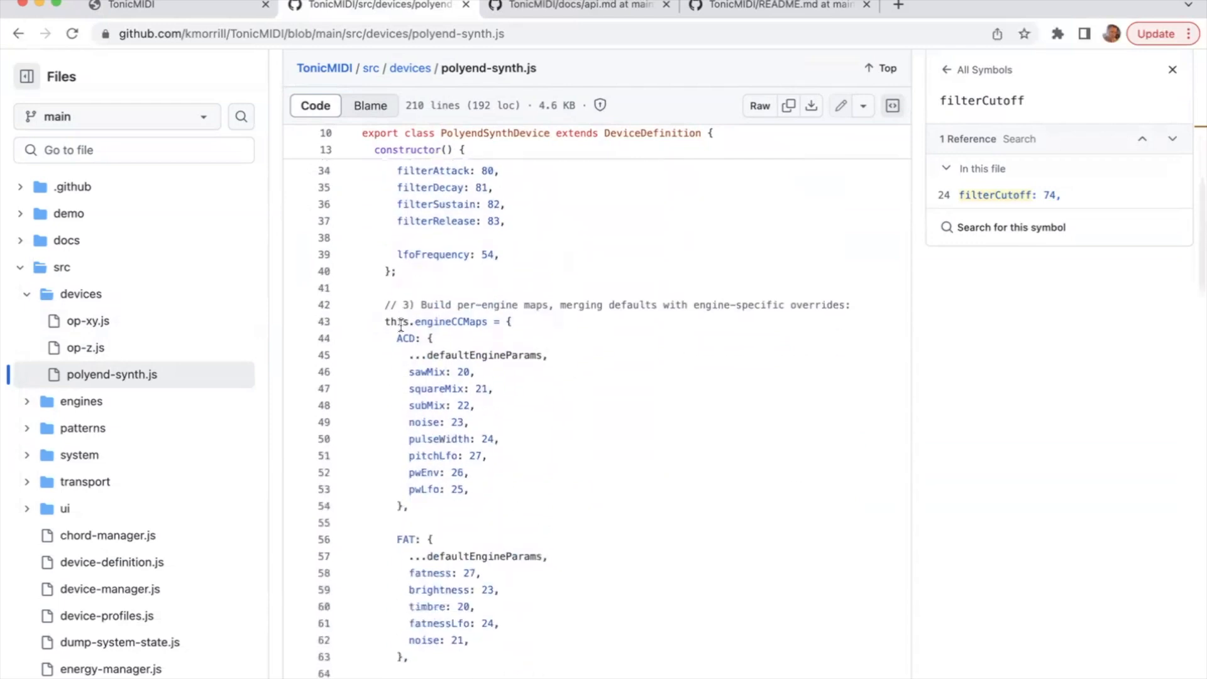
pyautogui.moveTo(397, 339); pyautogui.dragTo(422, 340)
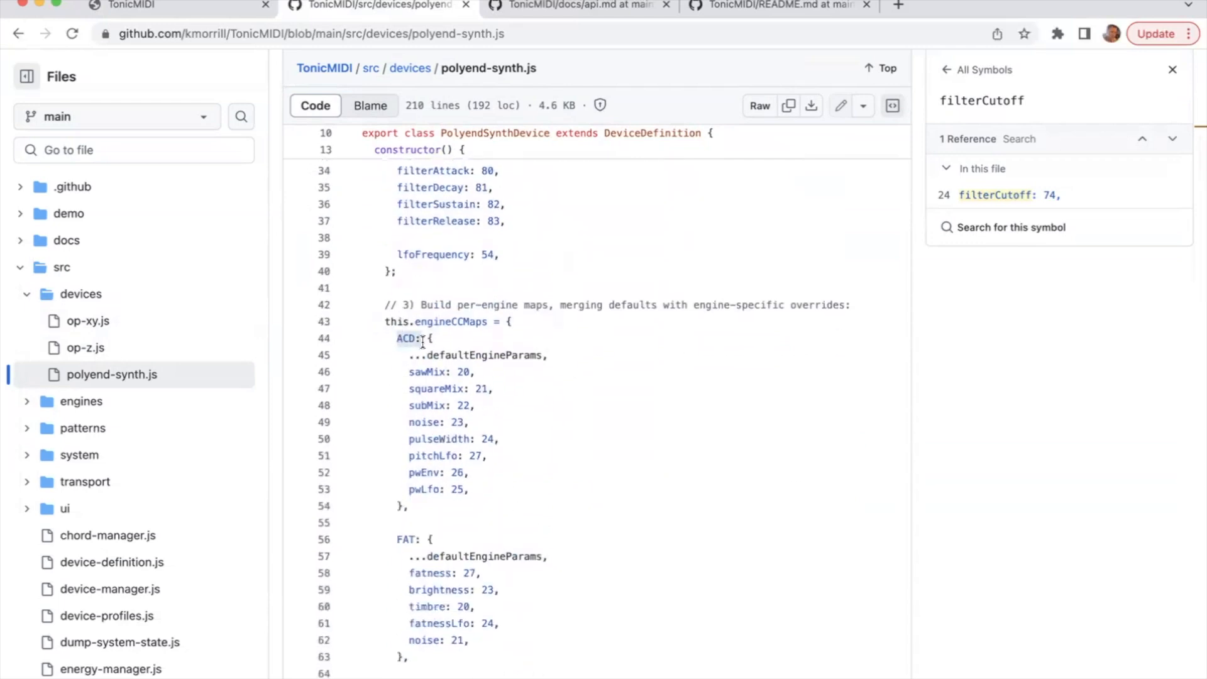
pyautogui.doubleClick(420, 375)
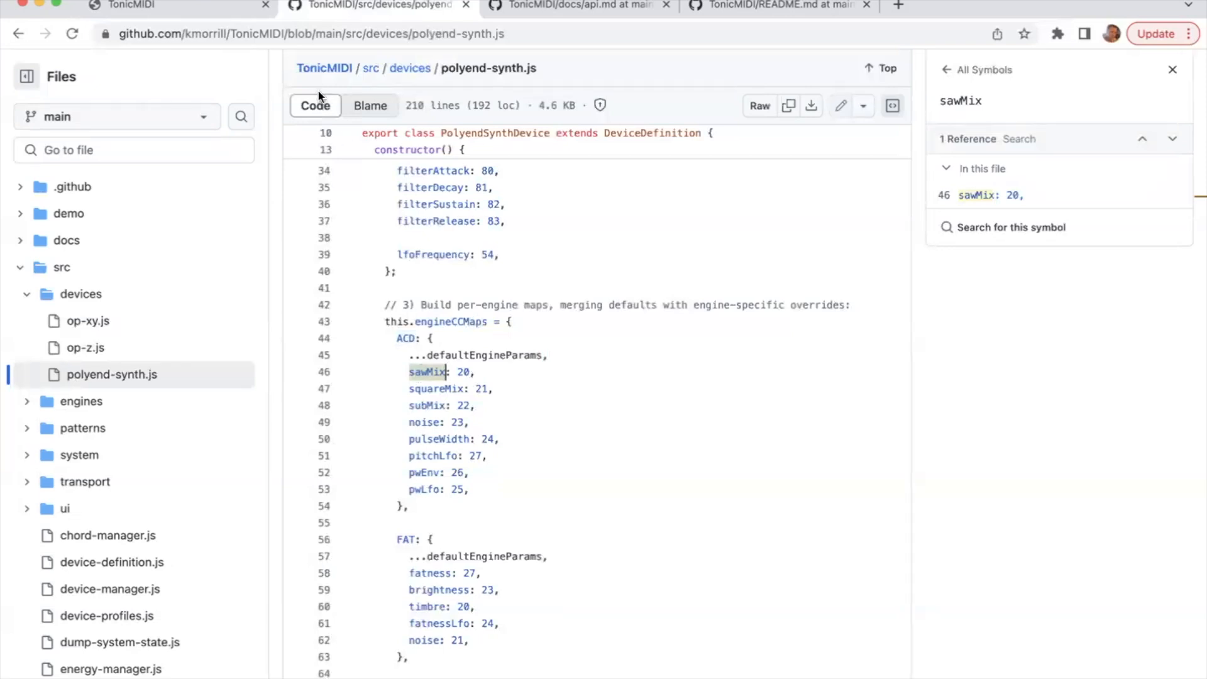
pyautogui.scroll(-3, 502, 496)
pyautogui.scroll(2, 503, 496)
pyautogui.scroll(6, 503, 495)
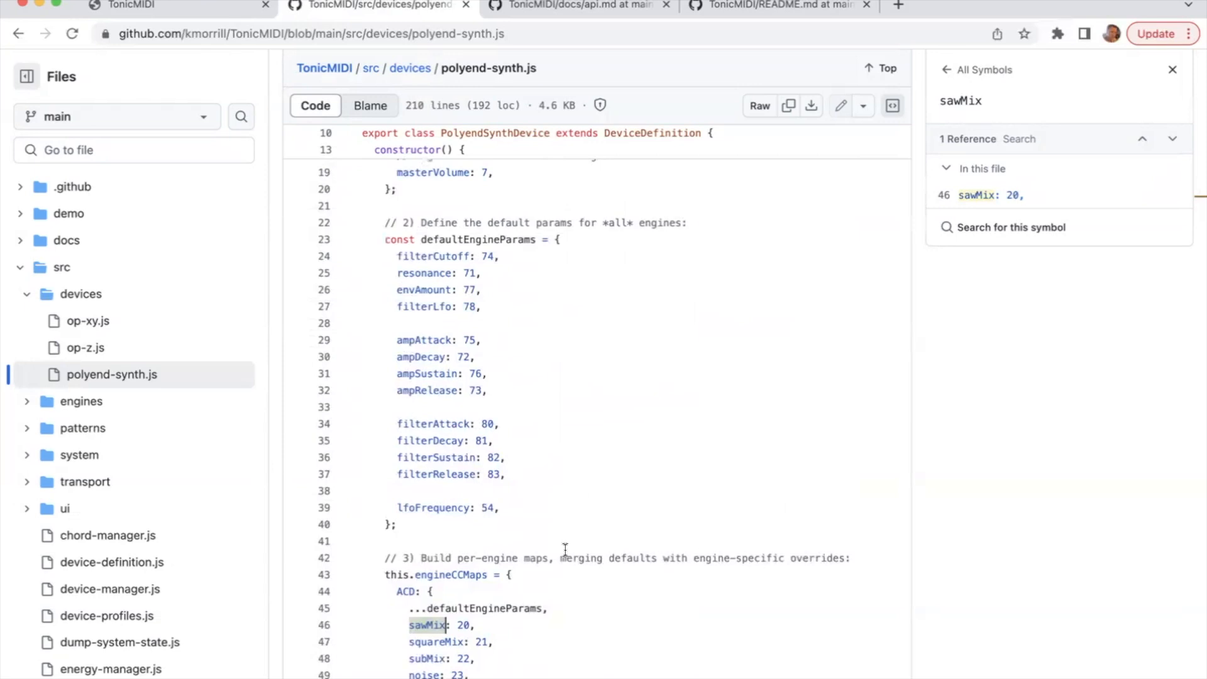
pyautogui.scroll(-10, 565, 549)
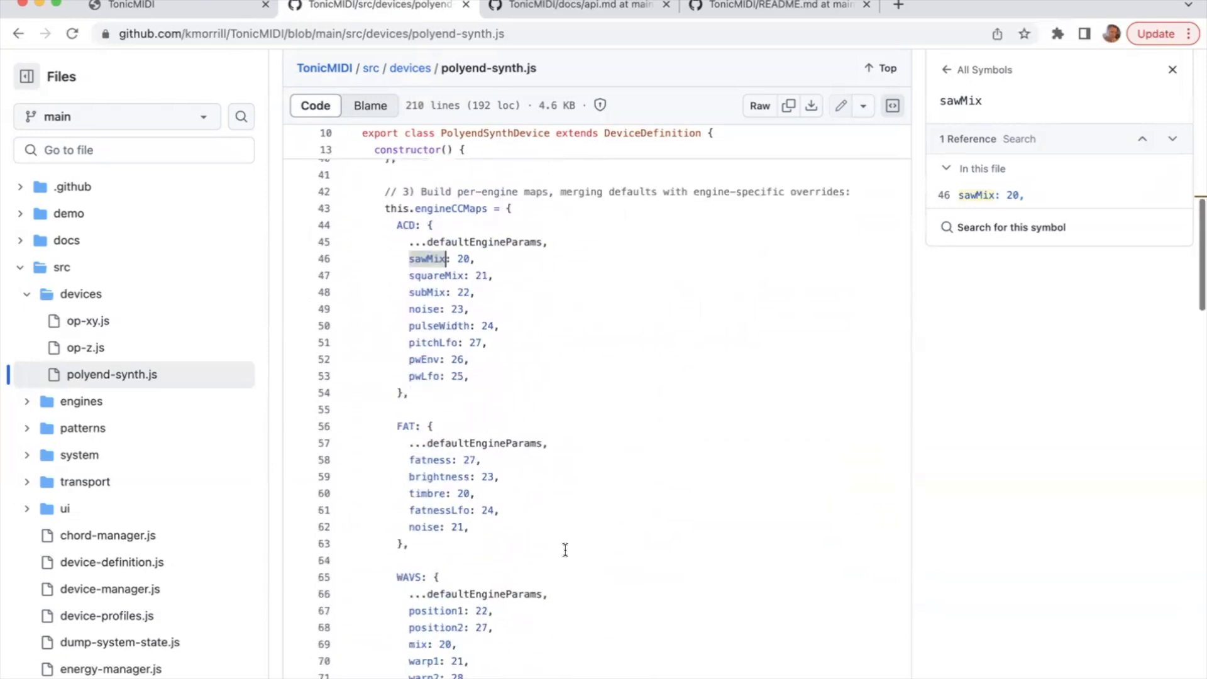
pyautogui.scroll(-3, 565, 549)
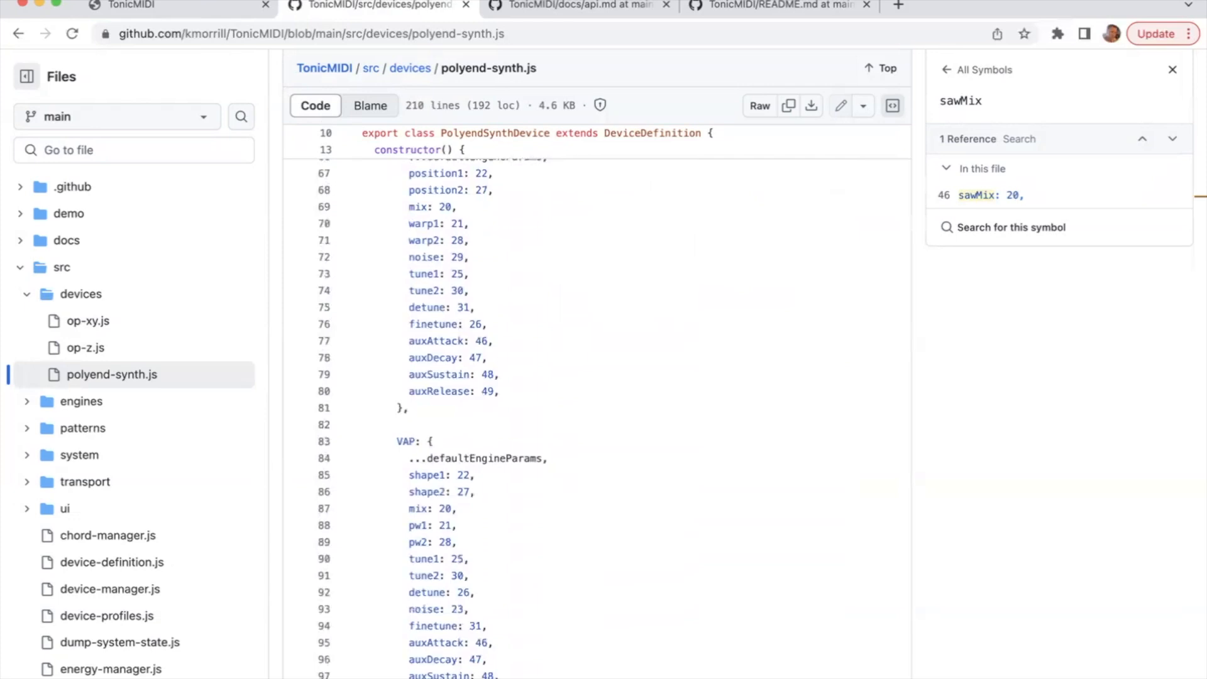
# Step: Switch back to the TonicMIDI page and view the device choices for ColorfulChordLoop without changing the selection
pyautogui.click(161, 5)
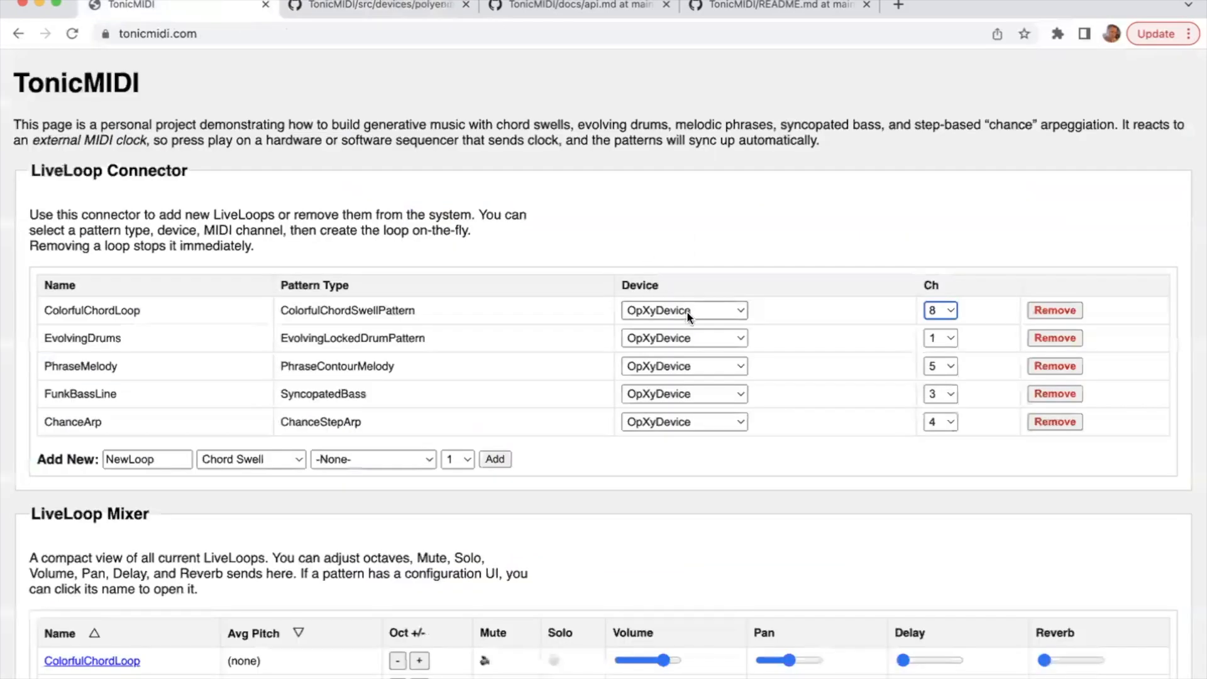
pyautogui.click(686, 311)
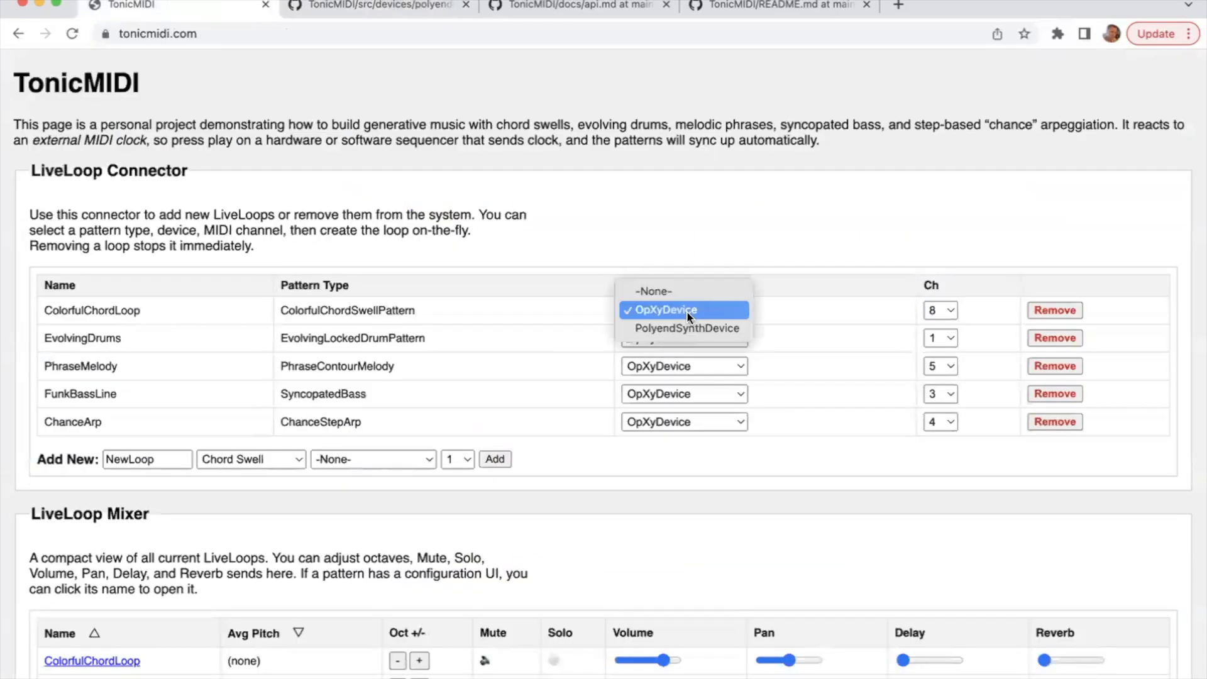
pyautogui.click(790, 305)
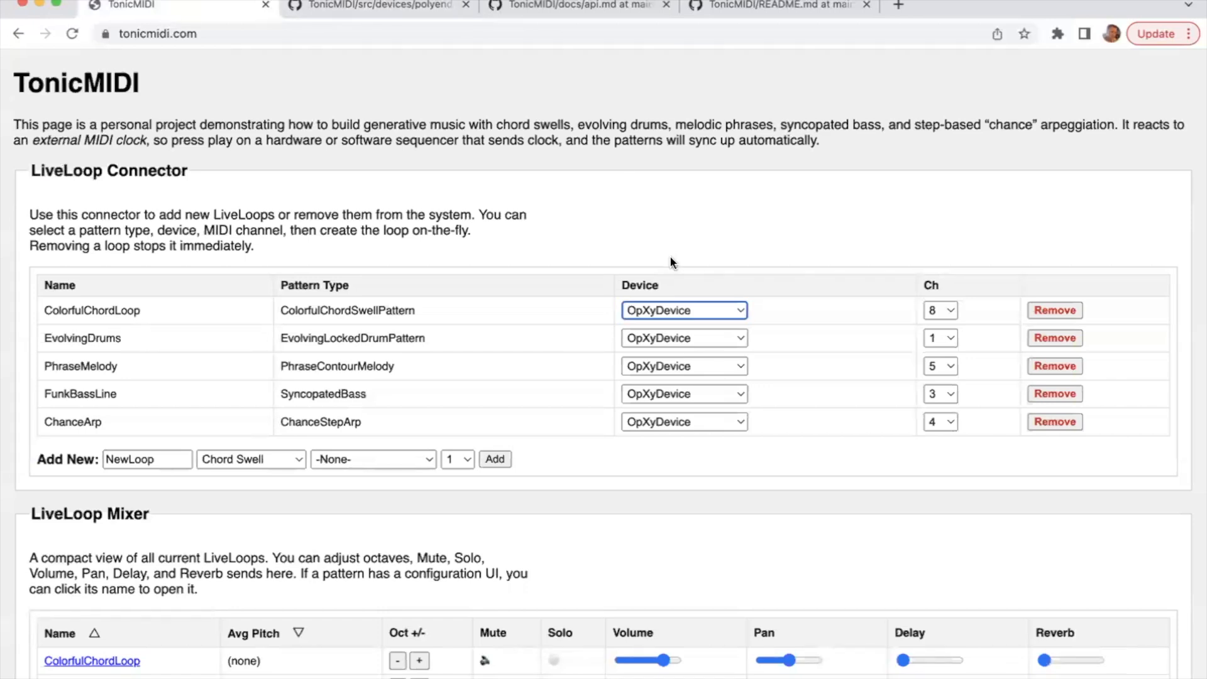
# Step: Review the LiveLoop Mixer and the pattern types offered for a new loop, keeping Chord Swell selected
pyautogui.scroll(-3, 513, 323)
pyautogui.scroll(-5, 511, 318)
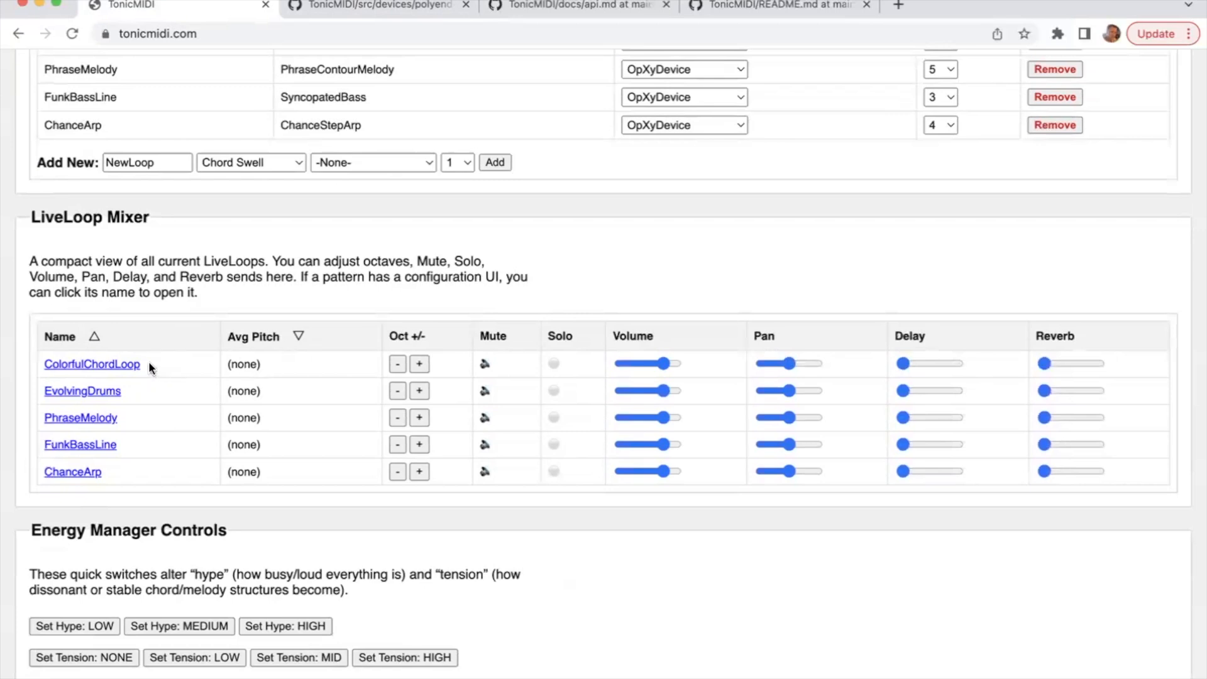
pyautogui.click(383, 10)
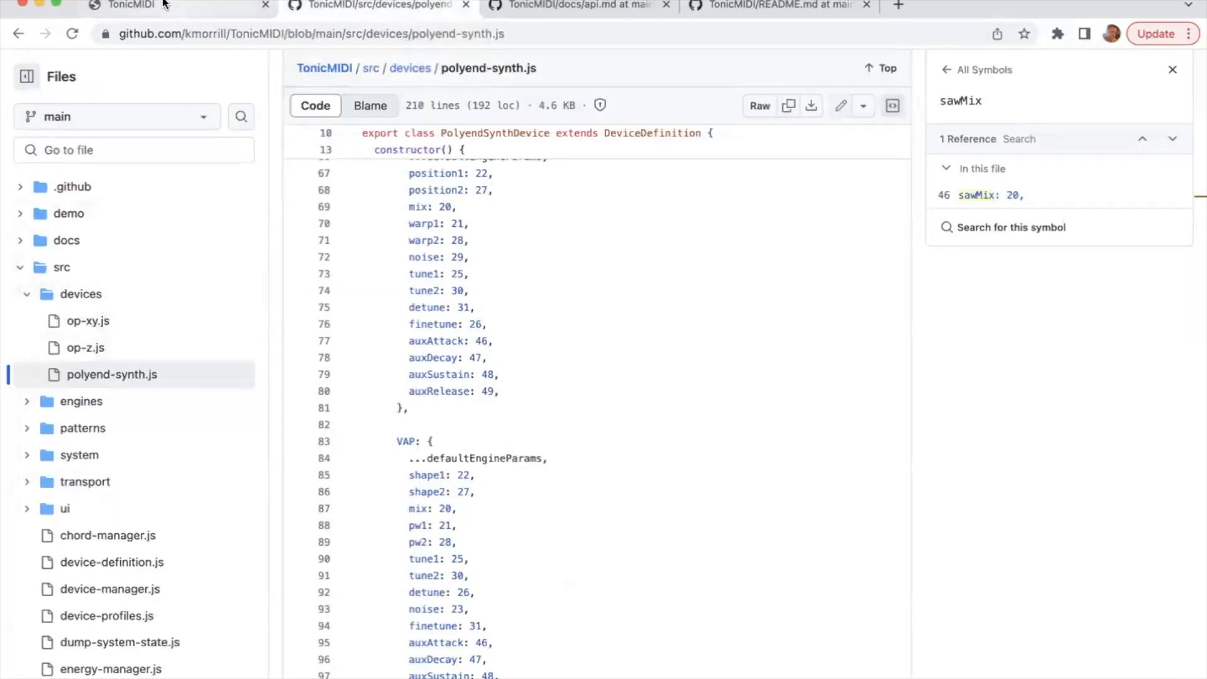
pyautogui.click(188, 8)
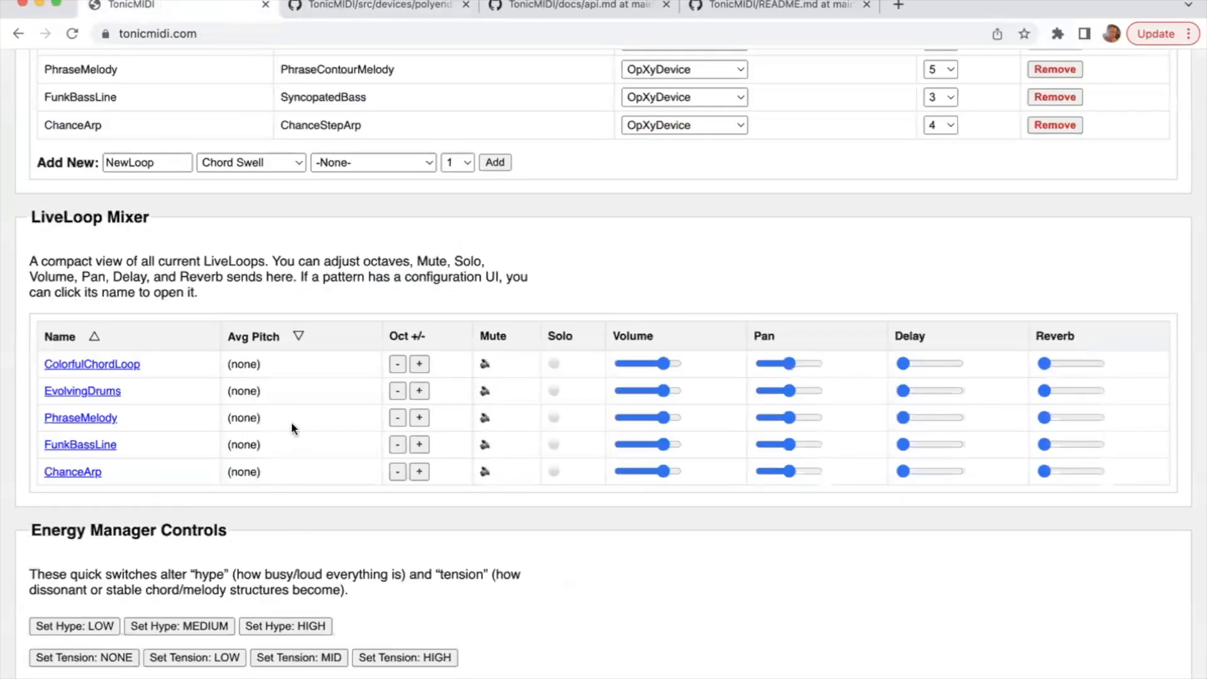
pyautogui.click(233, 163)
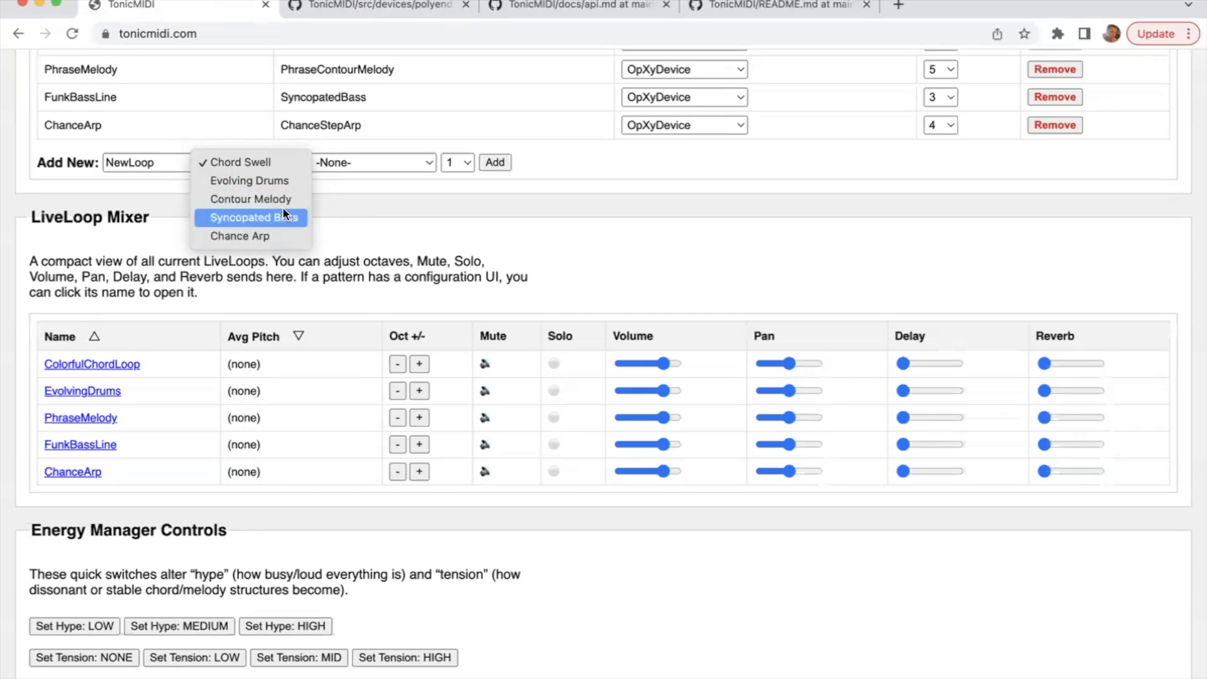
pyautogui.click(364, 211)
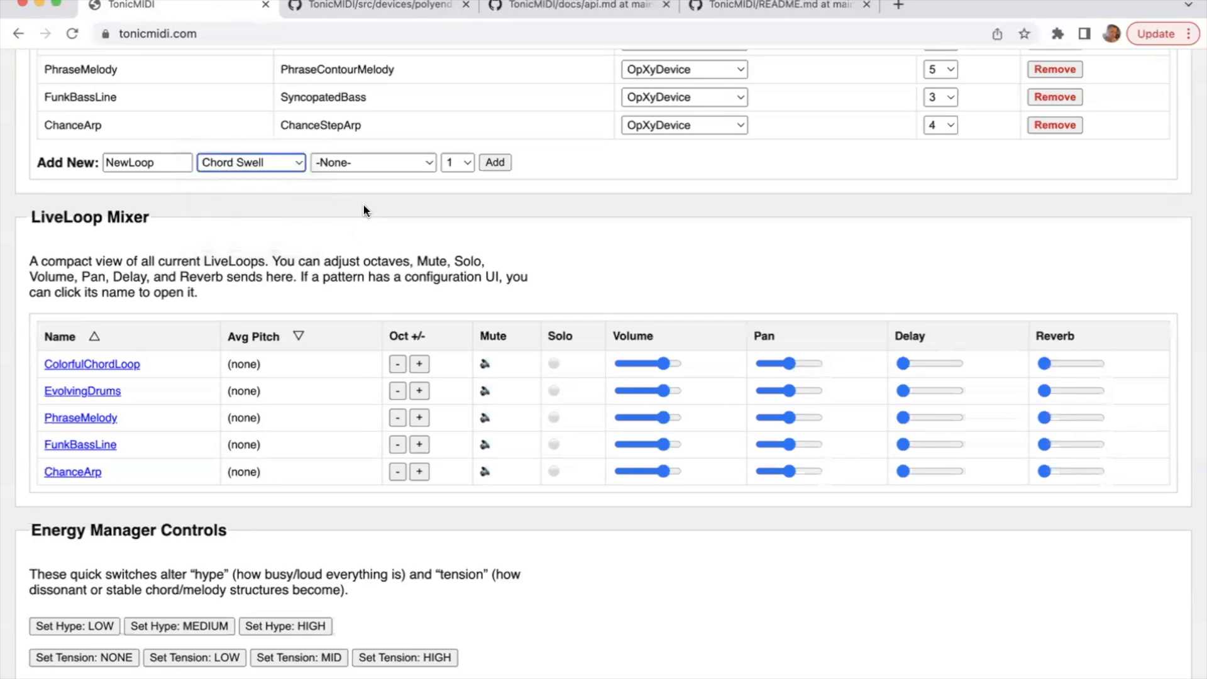
# Step: Set ColorfulChordLoop's color to mysterious, swellDuration to 4 steps and chordComplexity to its maximum, and update the pattern
pyautogui.click(104, 365)
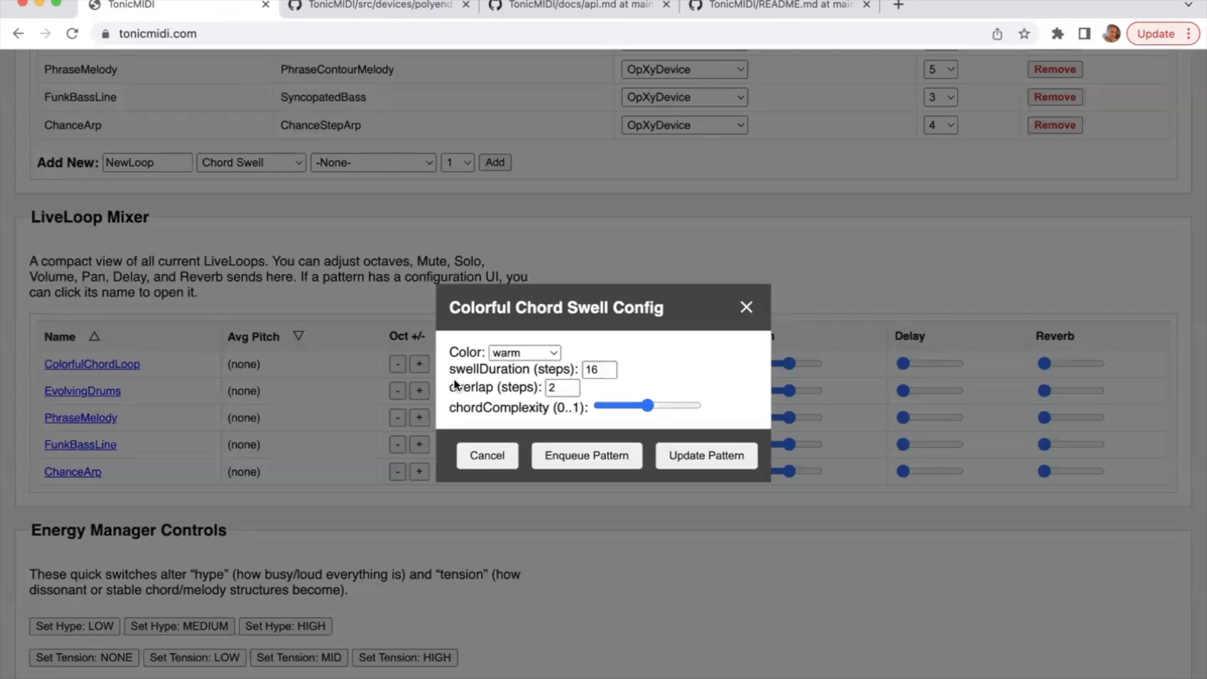
pyautogui.click(520, 354)
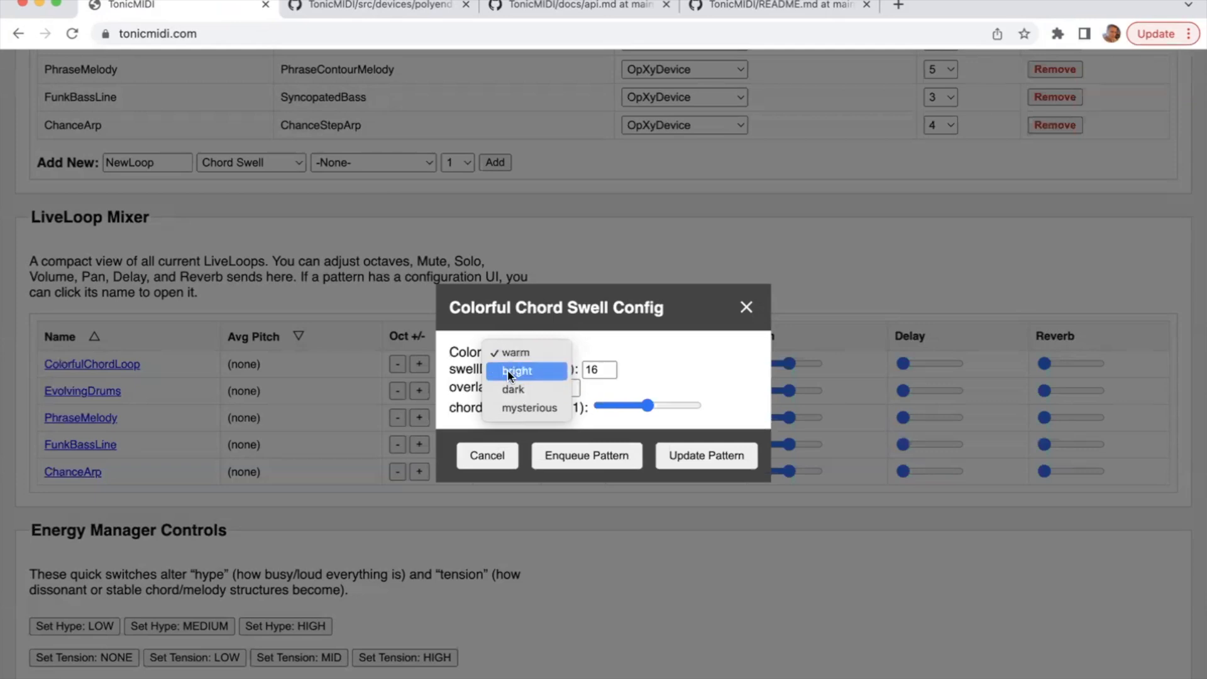
pyautogui.click(639, 345)
pyautogui.click(596, 369)
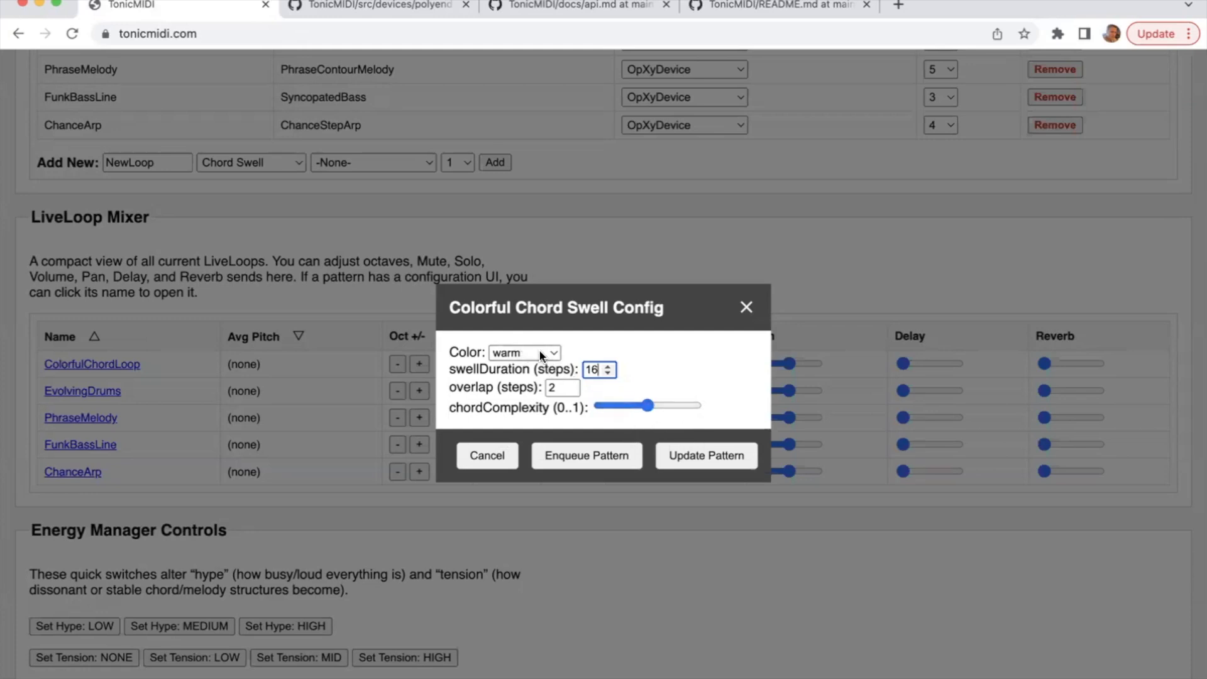
pyautogui.click(521, 351)
pyautogui.click(519, 408)
pyautogui.press('Tab')
pyautogui.write('4')
pyautogui.click(650, 406)
pyautogui.moveTo(651, 405); pyautogui.dragTo(701, 405)
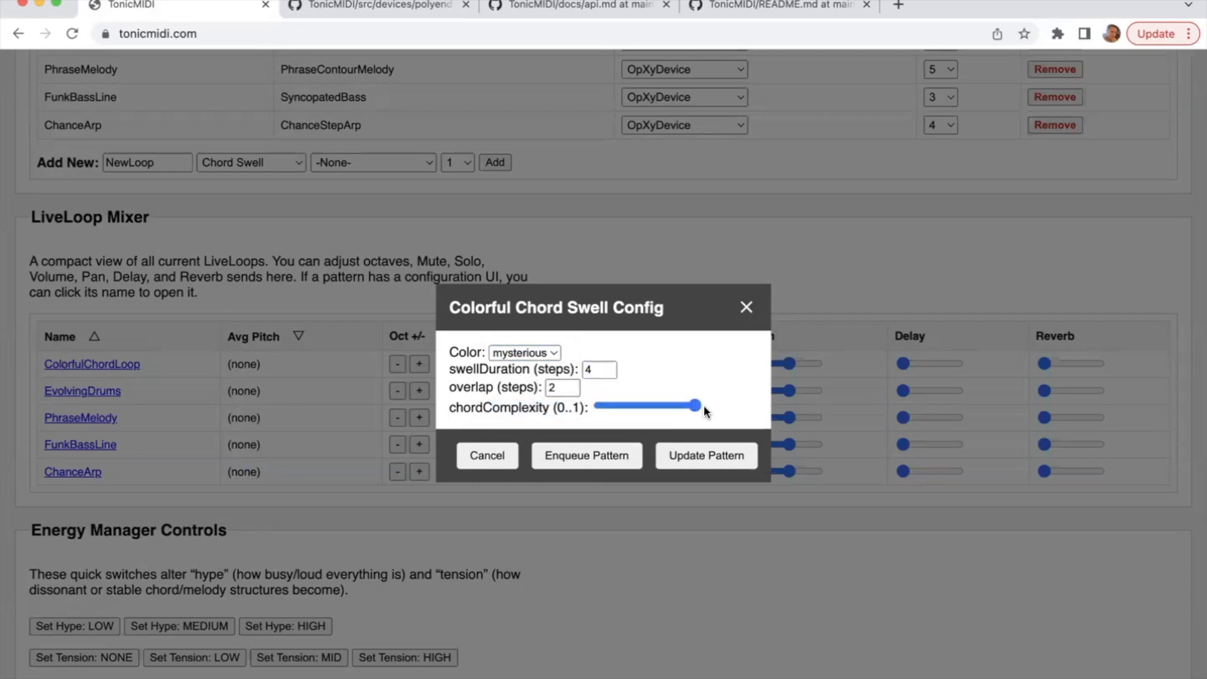
pyautogui.click(702, 463)
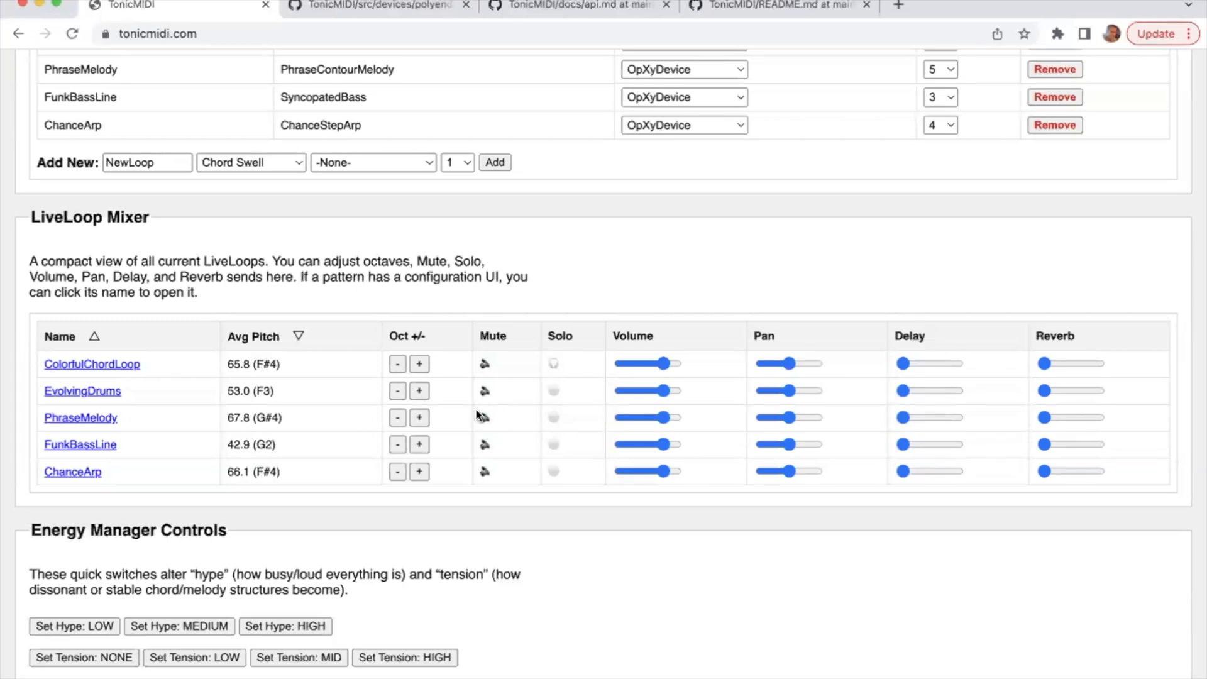
# Step: Enqueue a ColorfulChordLoop pattern with the dark color and a swellDuration of 8 steps
pyautogui.click(98, 371)
pyautogui.click(607, 366)
pyautogui.write('8')
pyautogui.click(520, 352)
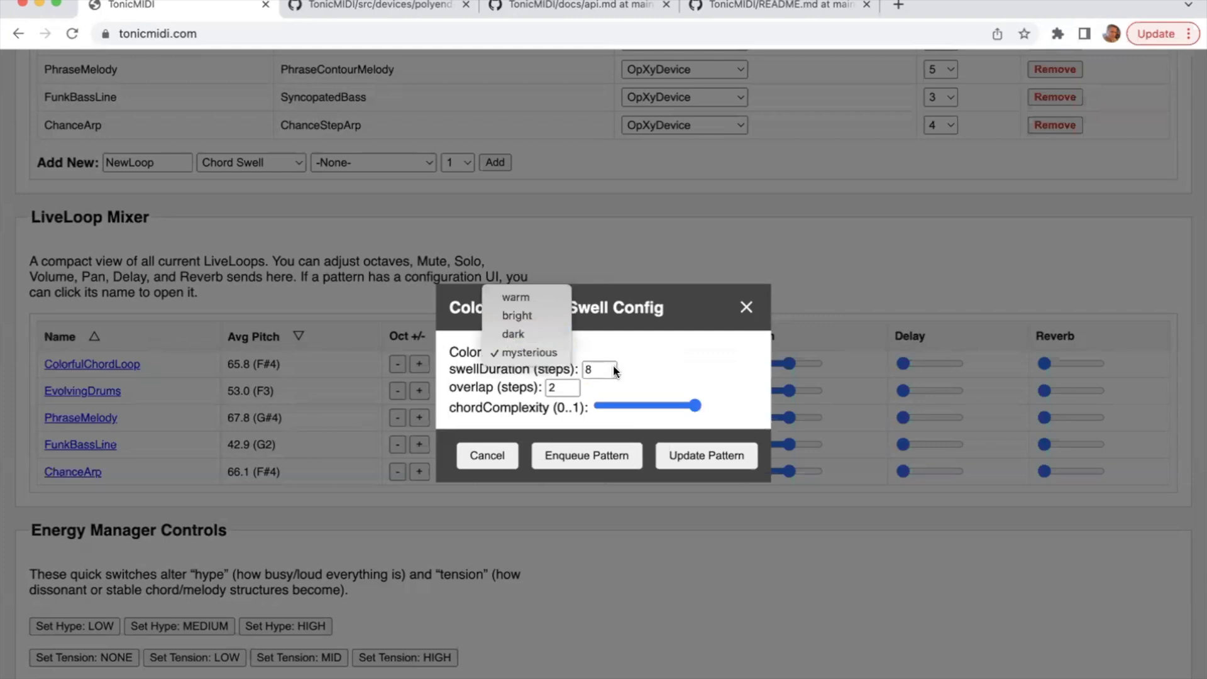
pyautogui.click(508, 334)
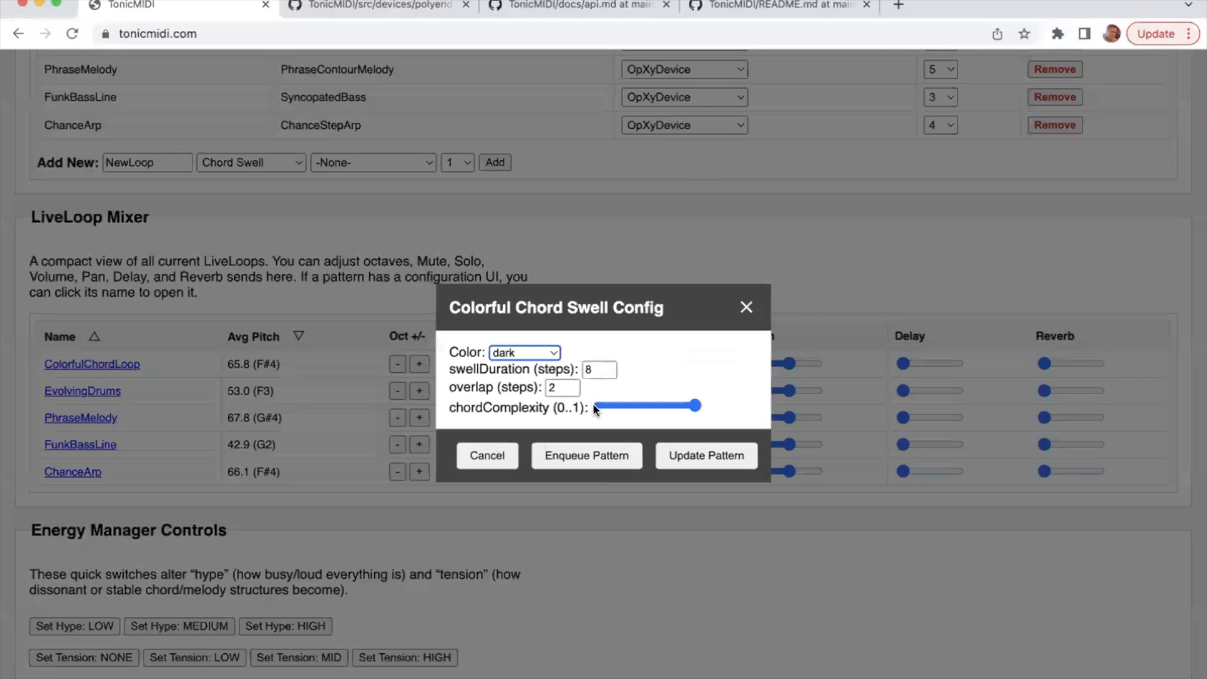
pyautogui.click(593, 457)
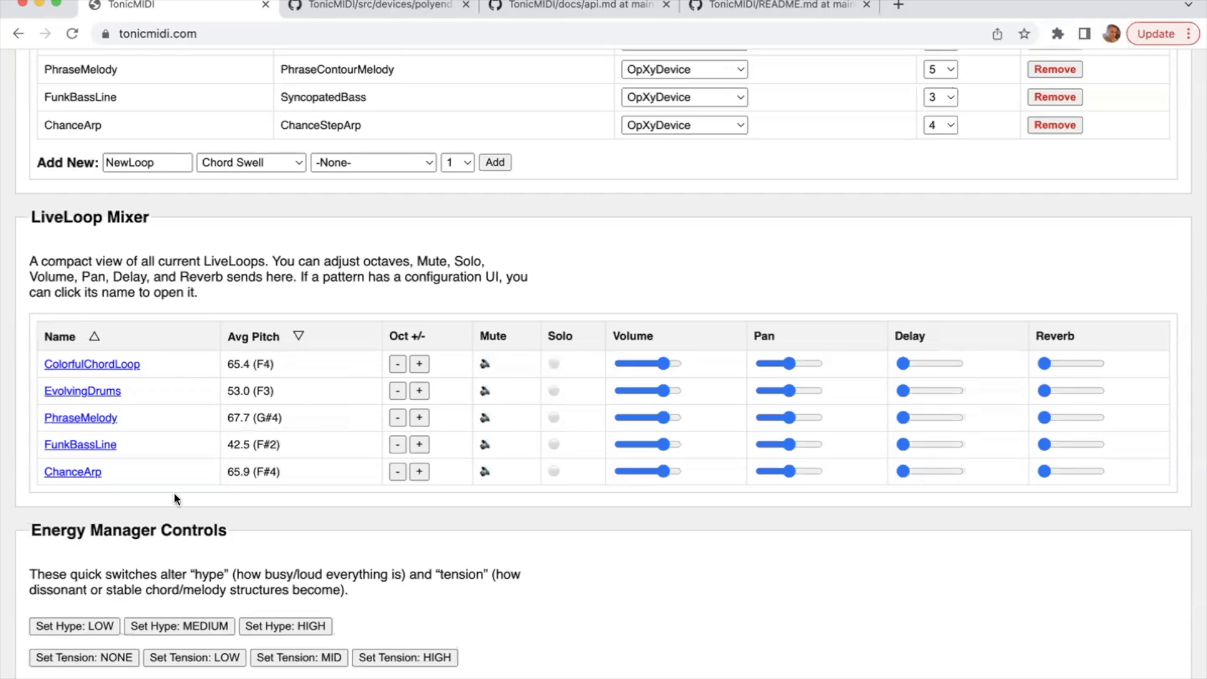
pyautogui.click(75, 393)
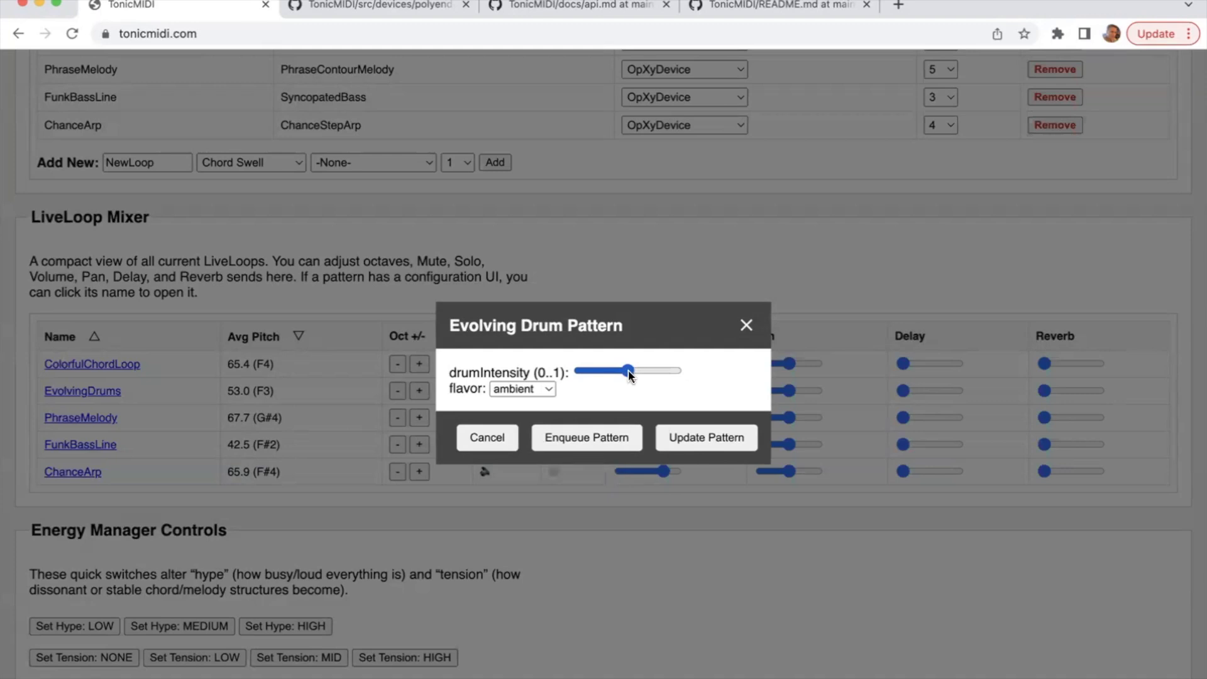
pyautogui.moveTo(628, 370); pyautogui.dragTo(665, 368)
pyautogui.click(746, 325)
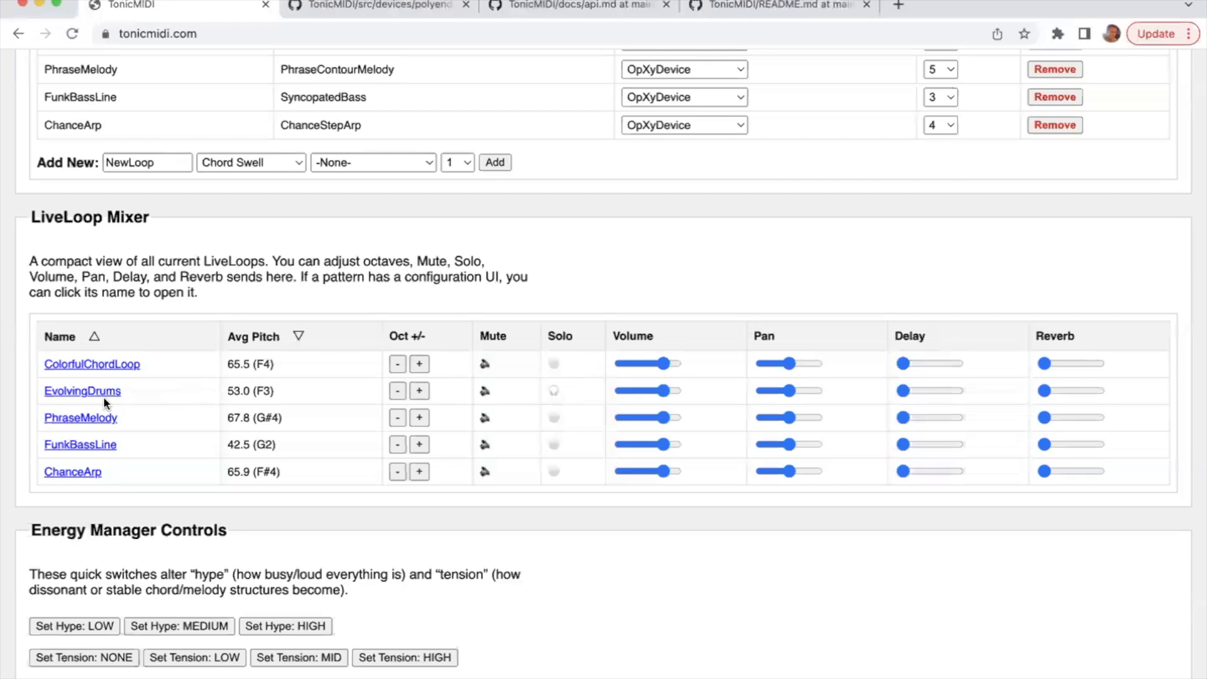
# Step: Set EvolvingDrums' drumIntensity to its maximum and its flavor to electronic, and update the pattern
pyautogui.click(102, 391)
pyautogui.click(648, 371)
pyautogui.moveTo(669, 371); pyautogui.dragTo(675, 371)
pyautogui.click(533, 390)
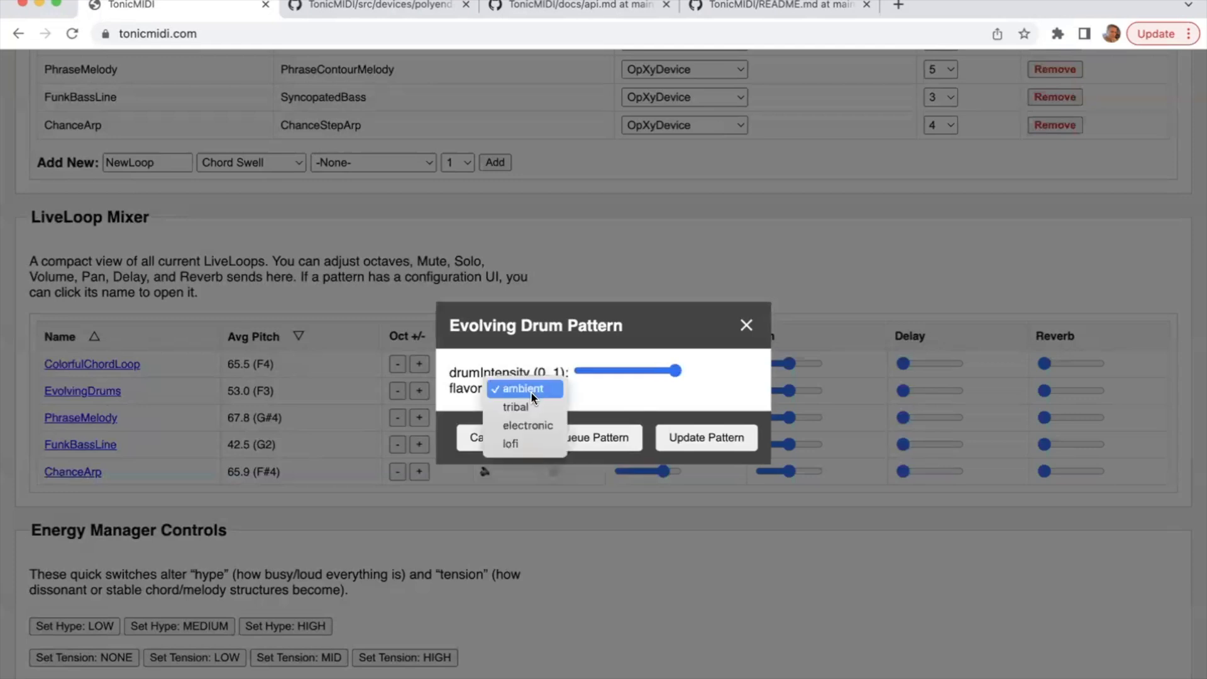
pyautogui.click(514, 426)
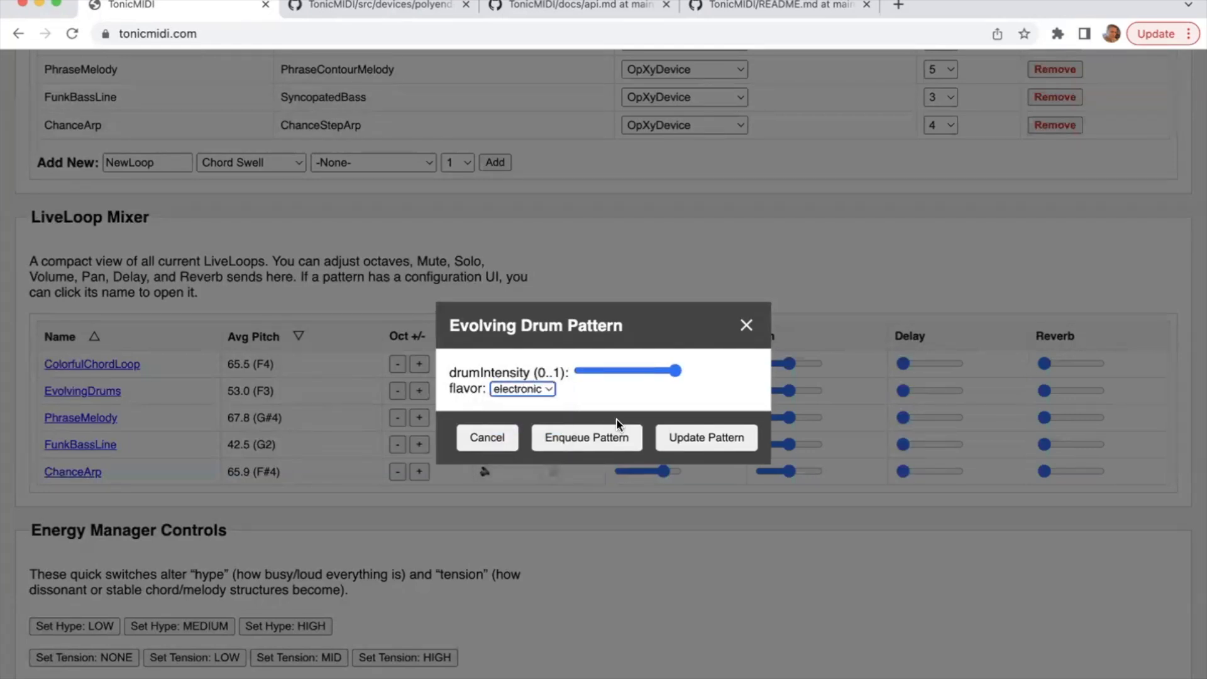
pyautogui.click(688, 440)
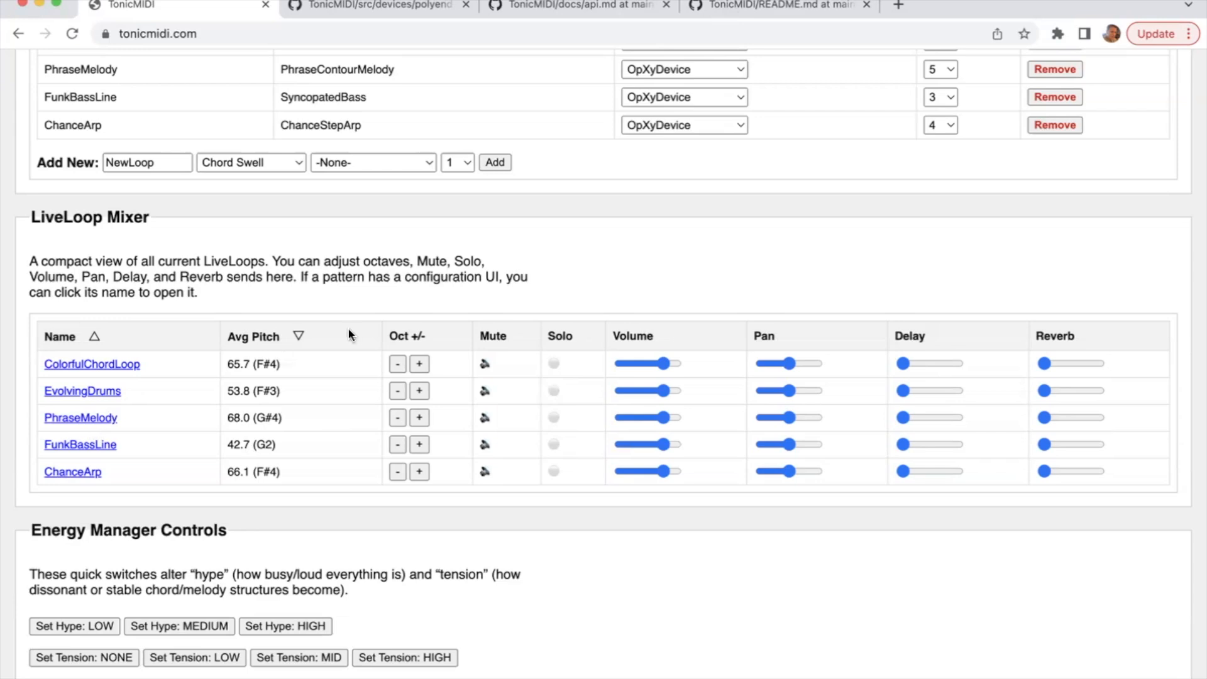
# Step: Set the energy hype to LOW and MEDIUM in turn, and mute ColorfulChordLoop and FunkBassLine in the mixer
pyautogui.scroll(-5, 123, 531)
pyautogui.scroll(1, 94, 497)
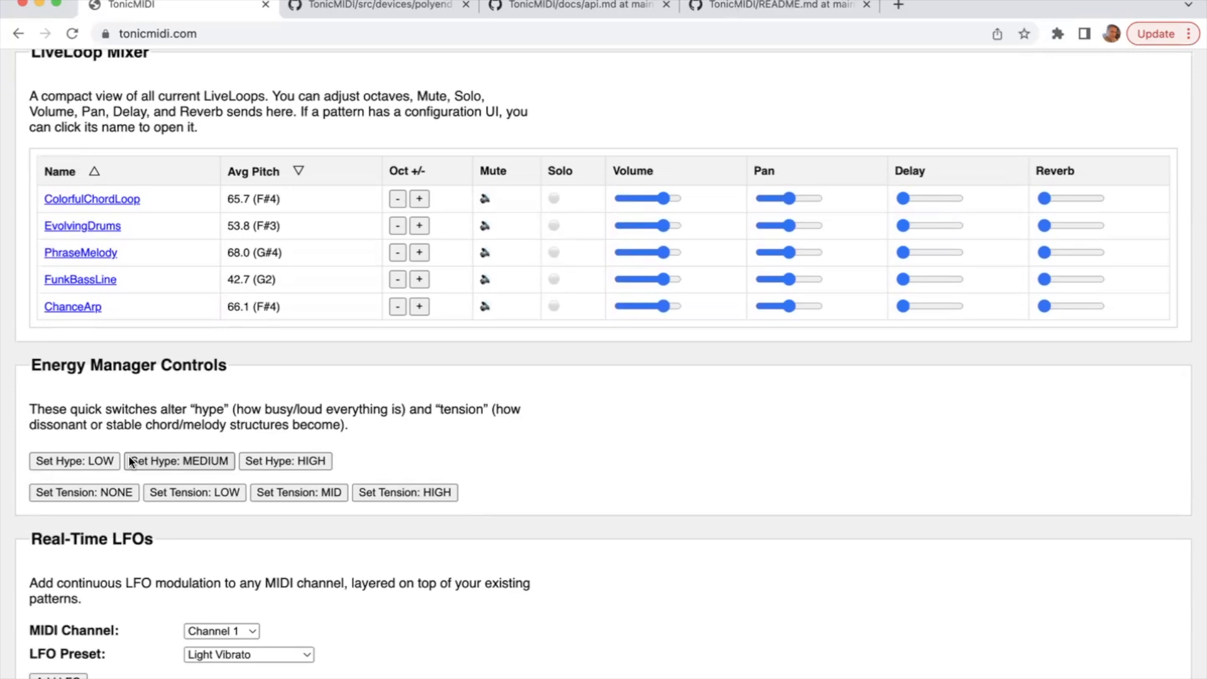
pyautogui.click(89, 461)
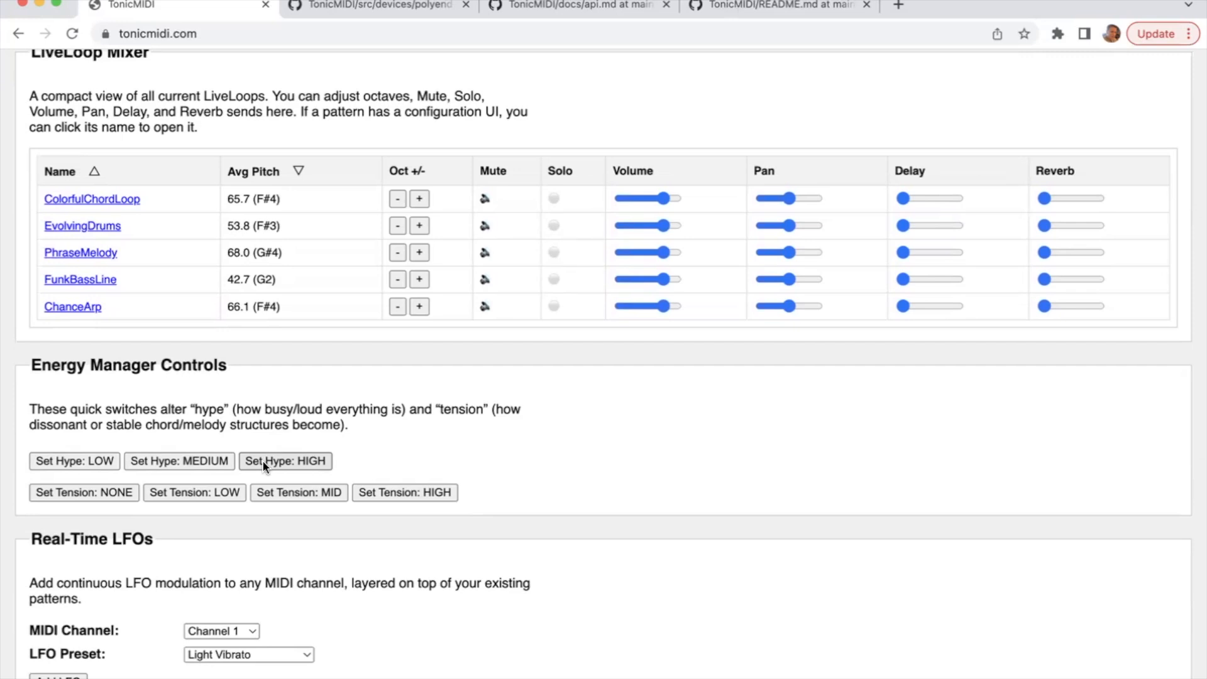
pyautogui.click(207, 464)
pyautogui.click(484, 198)
pyautogui.click(485, 279)
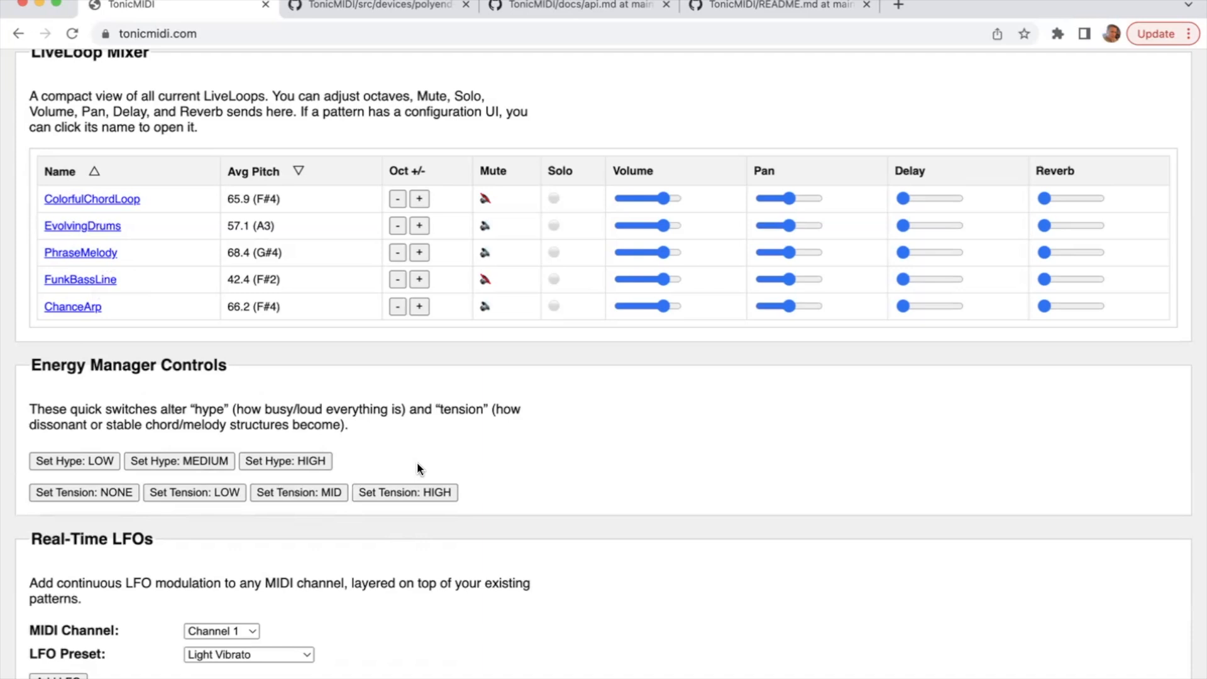
# Step: Review the Real-Time LFOs and Arrangement Sweeps sections, including the sweep duration and preset choices, keeping 16 Steps and Slow Filter Rise
pyautogui.scroll(-6, 480, 462)
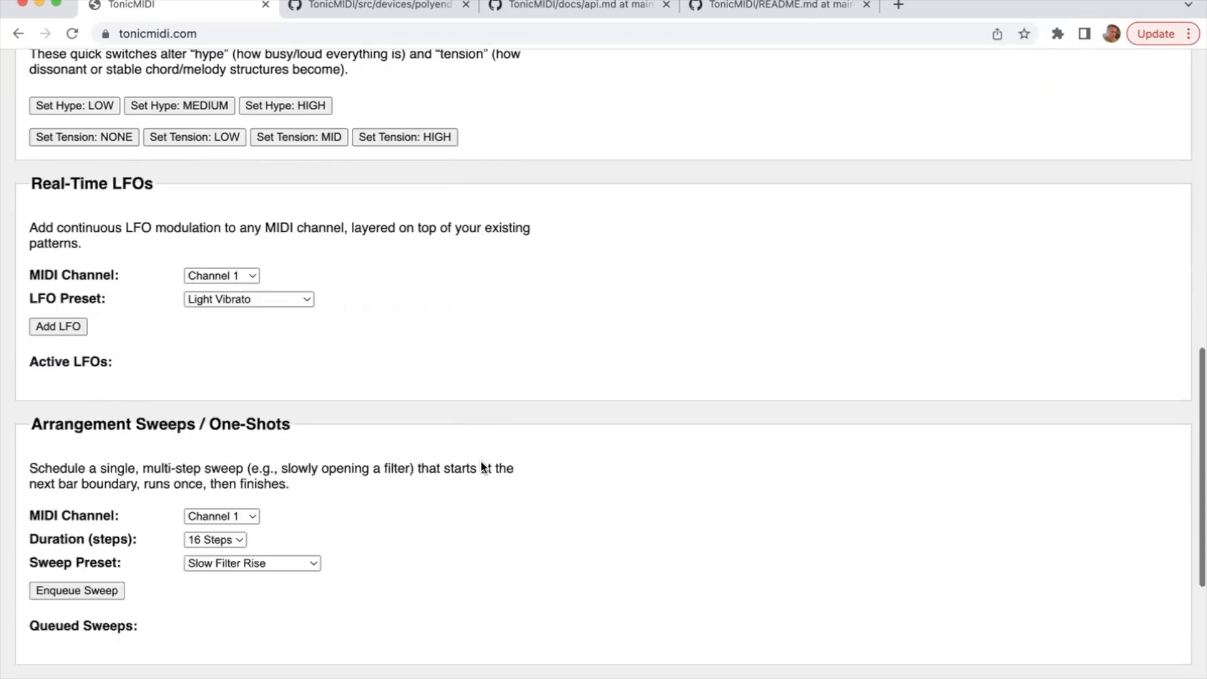
pyautogui.scroll(-1, 484, 469)
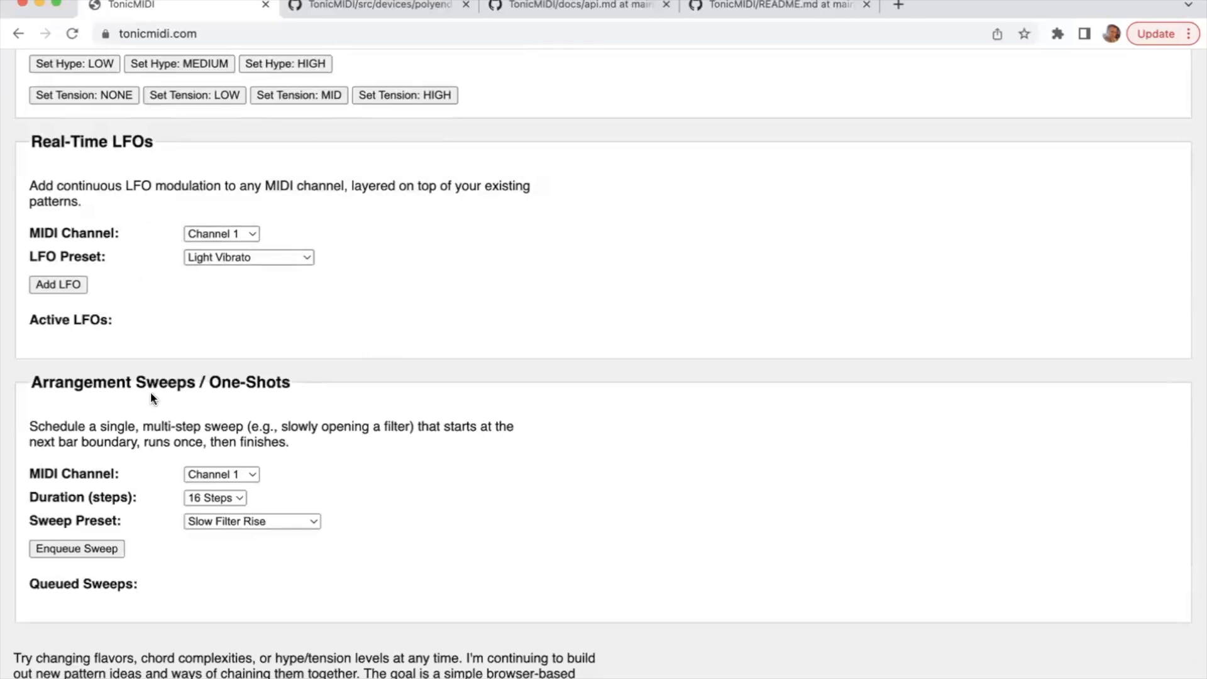
pyautogui.scroll(-3, 155, 448)
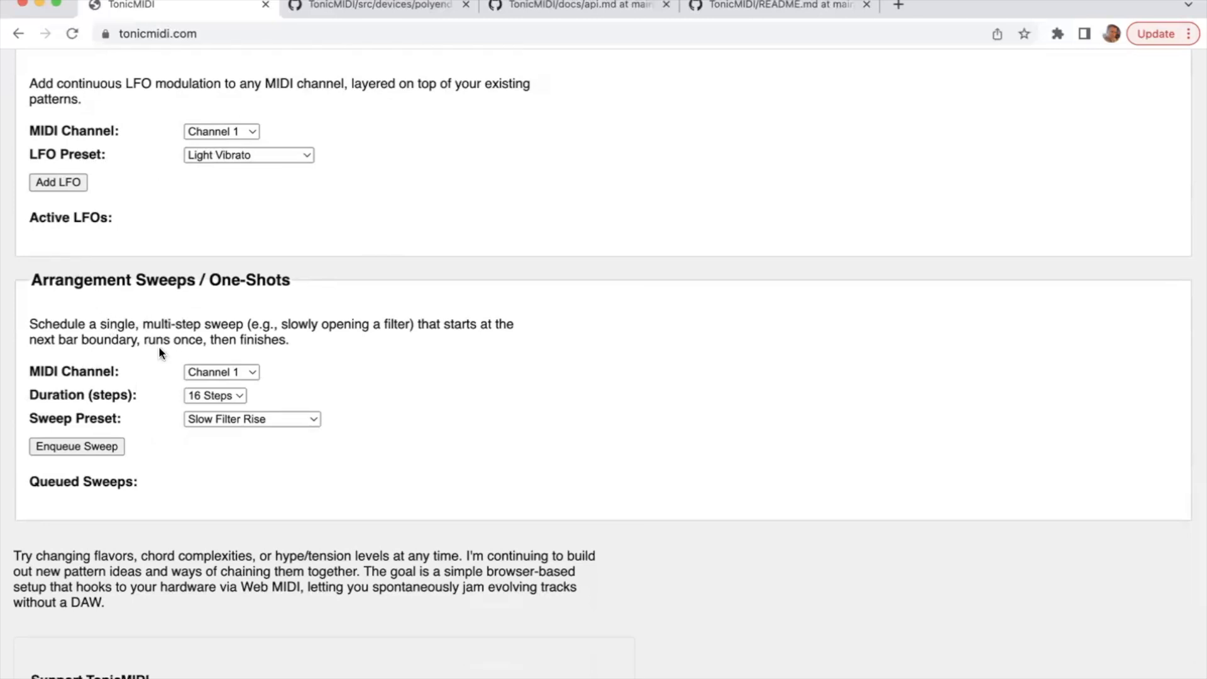
pyautogui.click(214, 395)
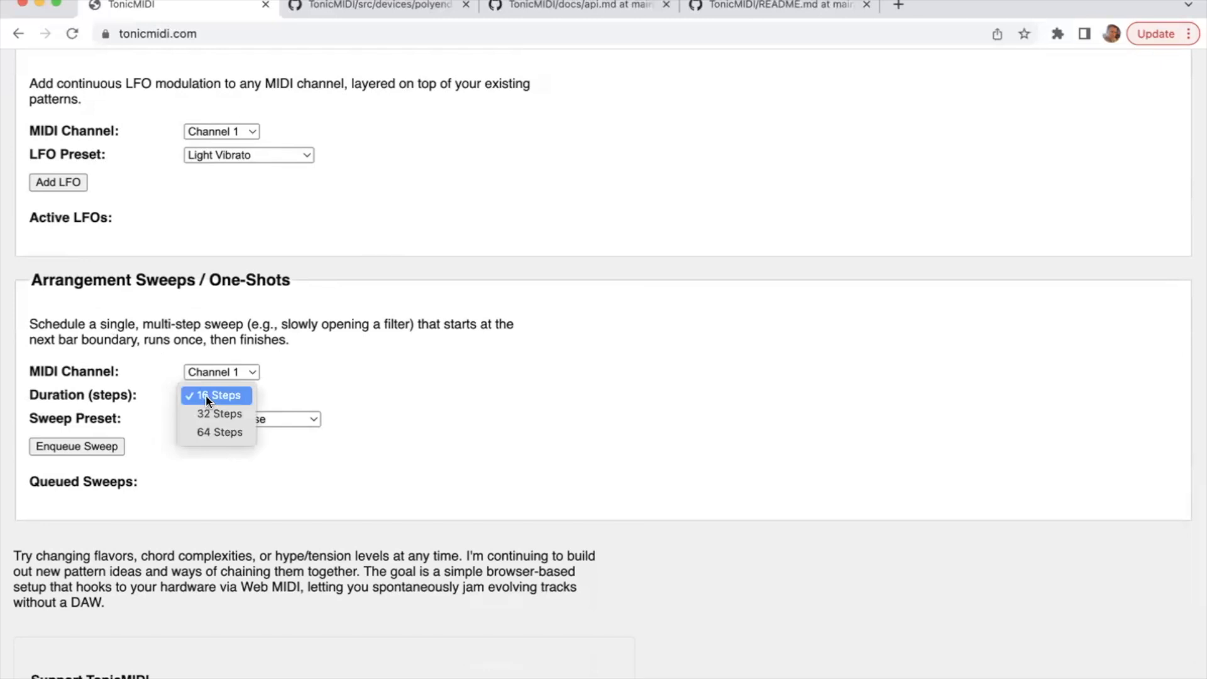
pyautogui.click(322, 394)
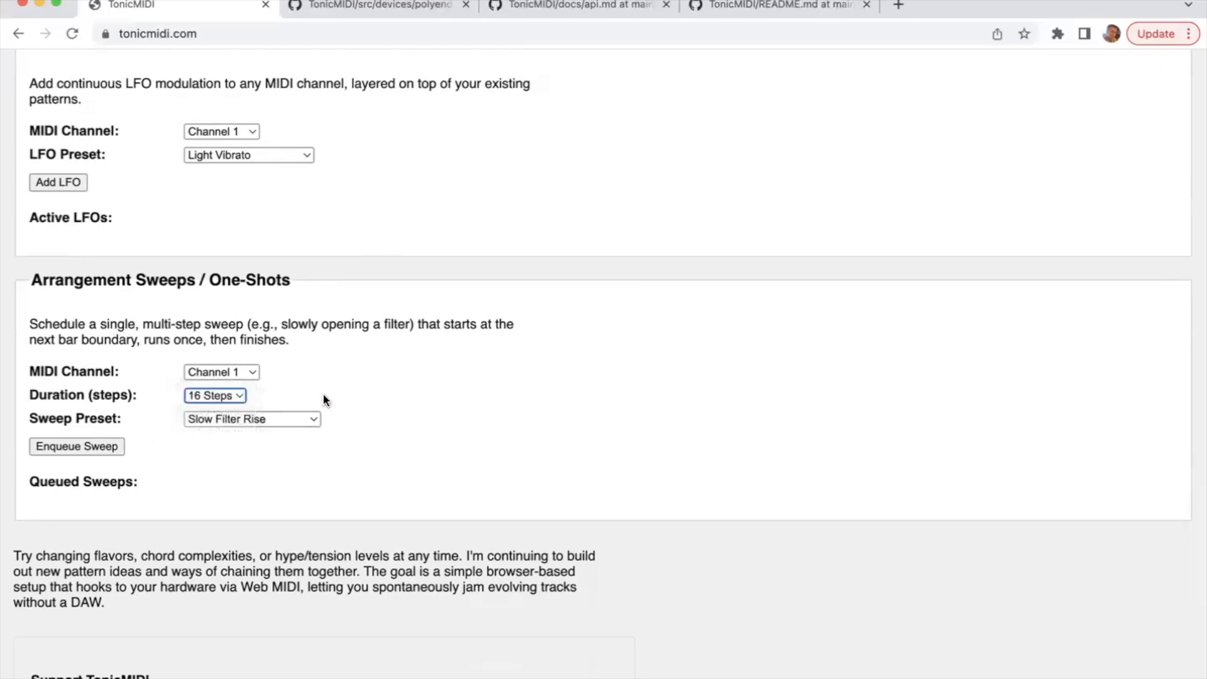
pyautogui.click(214, 420)
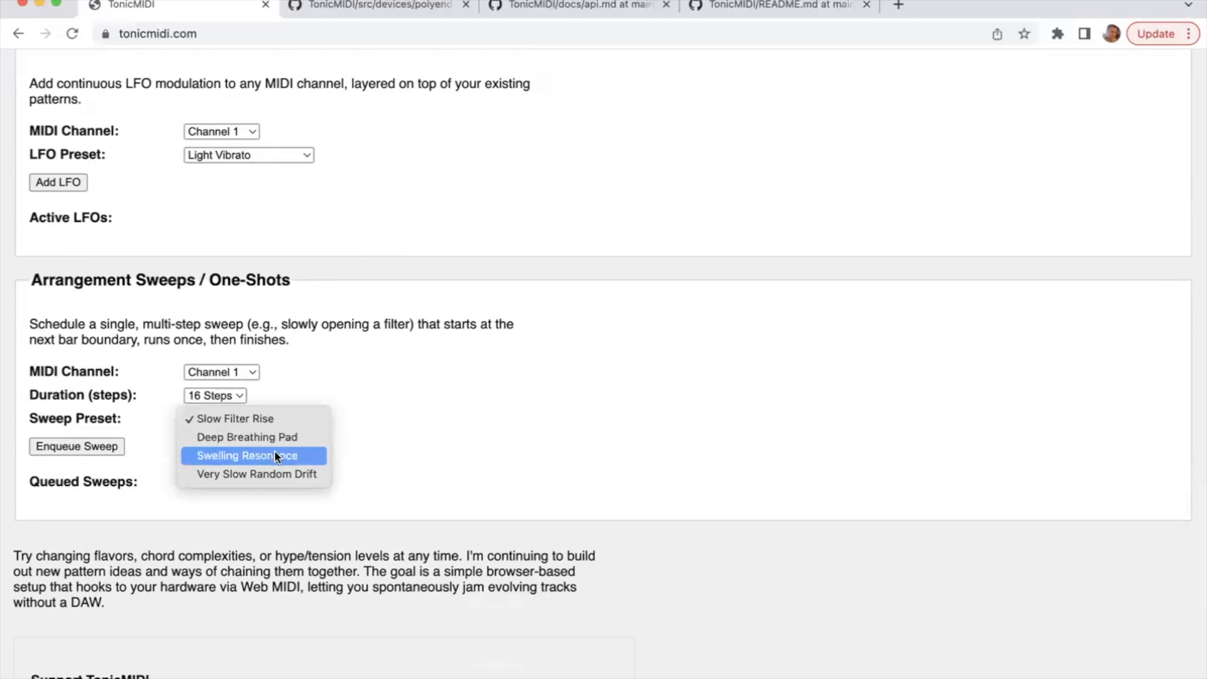
pyautogui.click(382, 430)
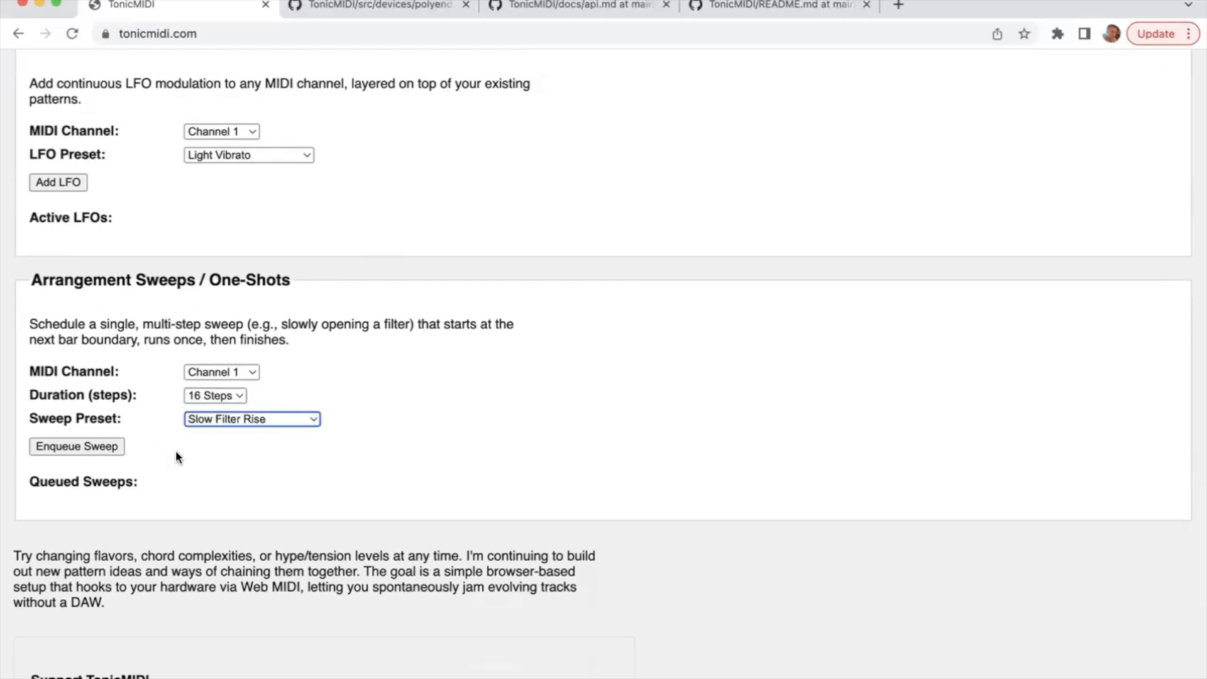
pyautogui.scroll(-2, 176, 450)
pyautogui.scroll(3, 176, 450)
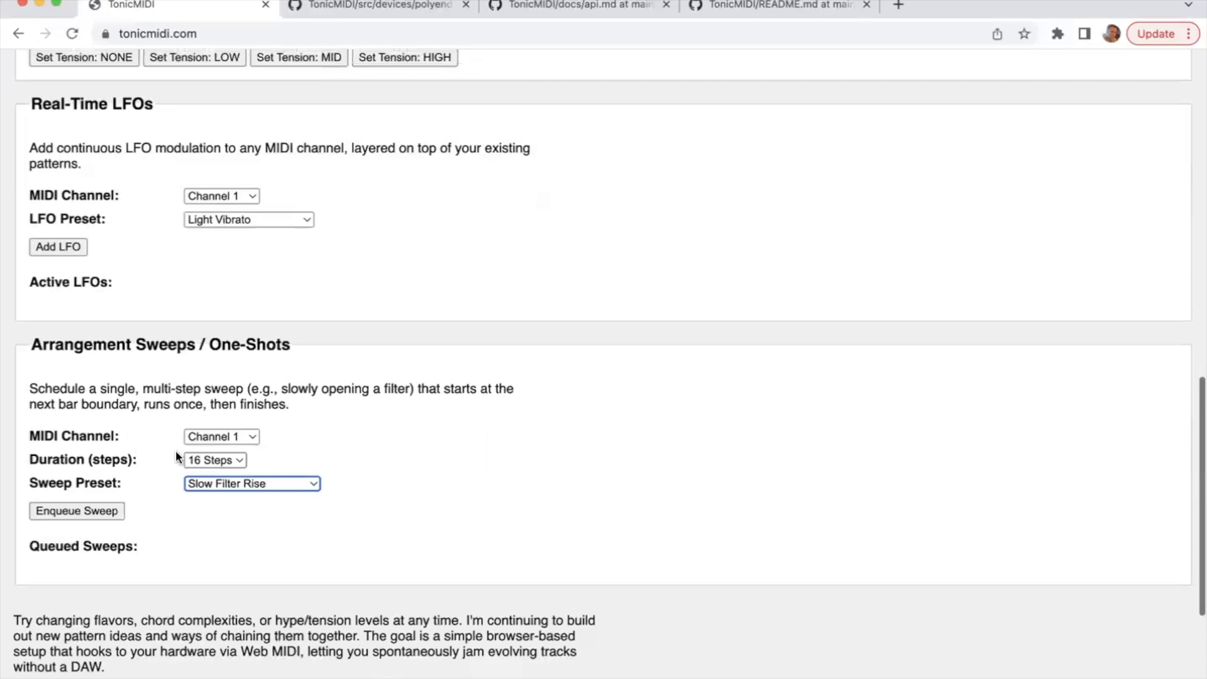
pyautogui.scroll(1, 176, 450)
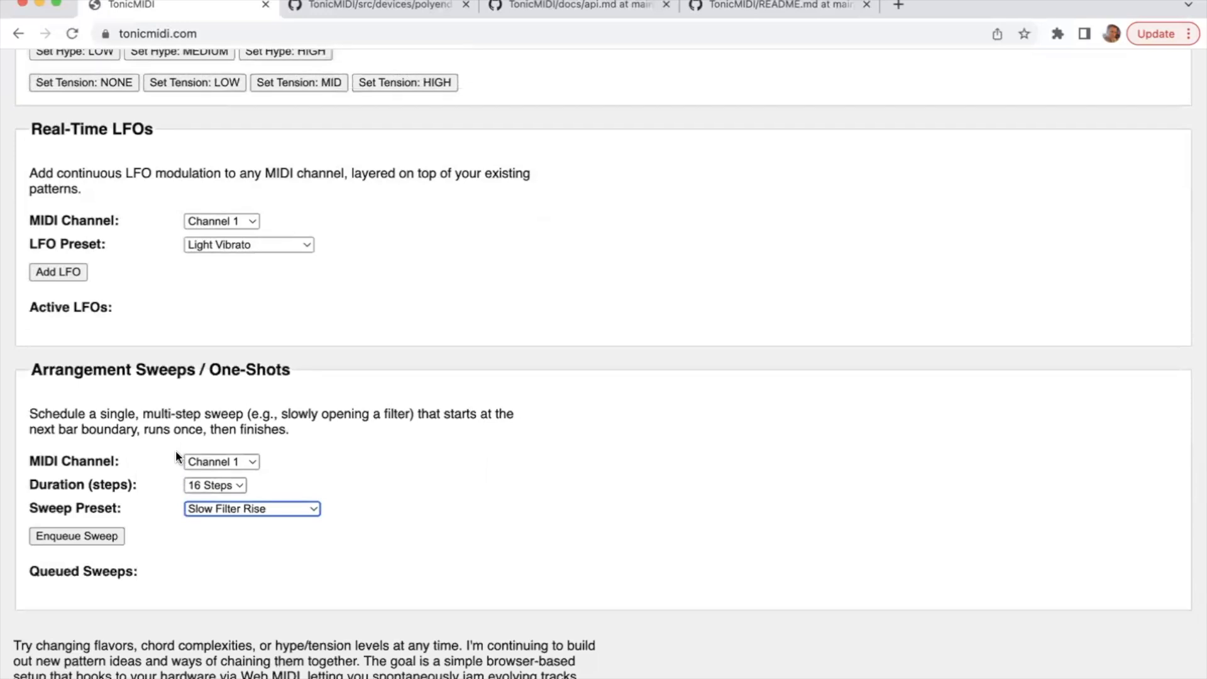
pyautogui.scroll(2, 404, 101)
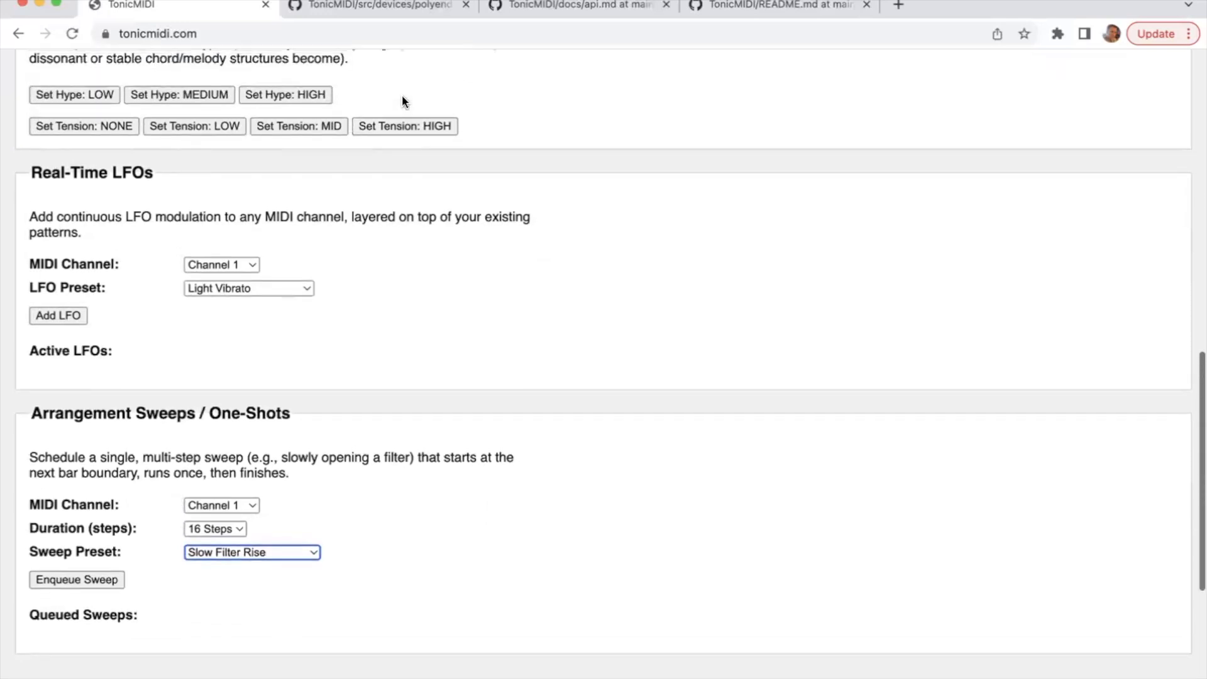
pyautogui.scroll(2, 401, 95)
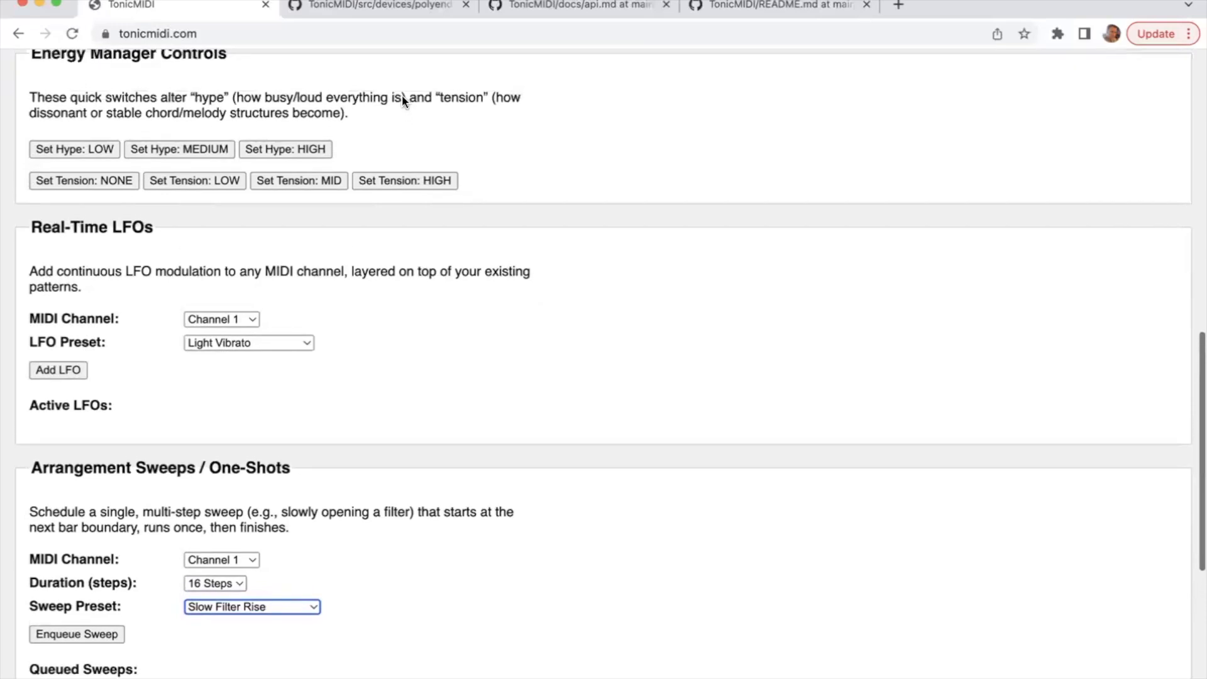
pyautogui.scroll(-2, 402, 95)
pyautogui.scroll(-1, 402, 100)
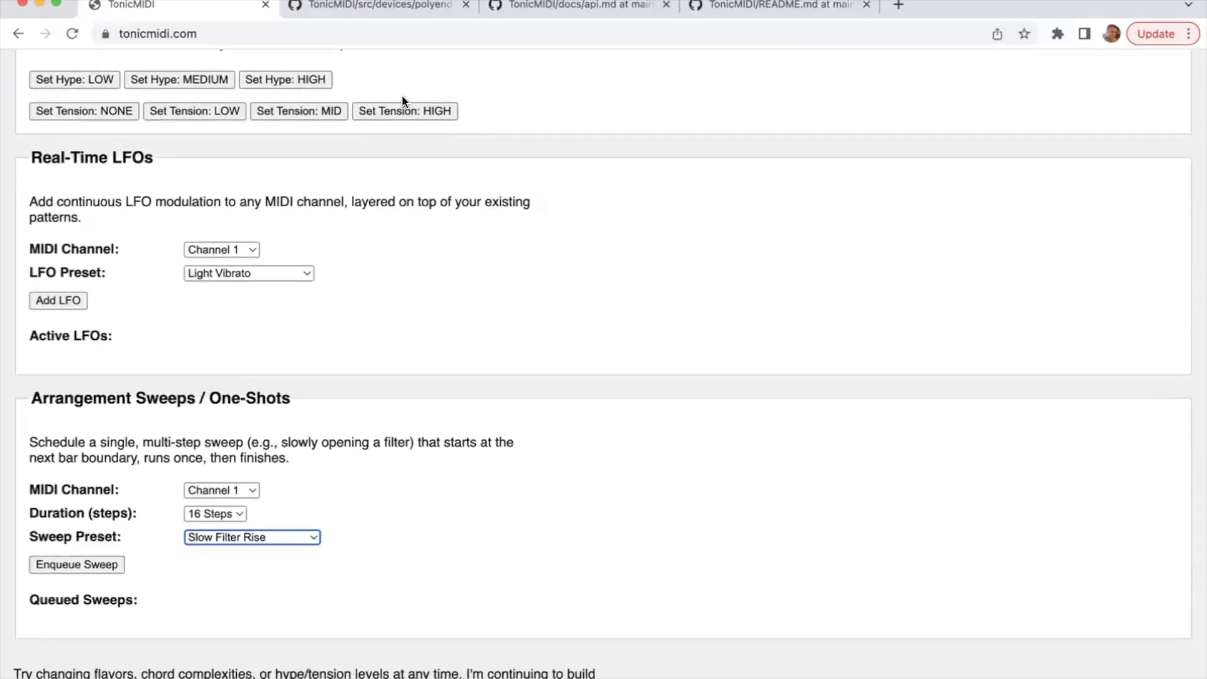
# Step: Review the LiveLoop Mixer and the loop table, including EvolvingDrums' device choices and ColorfulChordLoop's pattern type, keeping OpXyDevice
pyautogui.scroll(10, 402, 97)
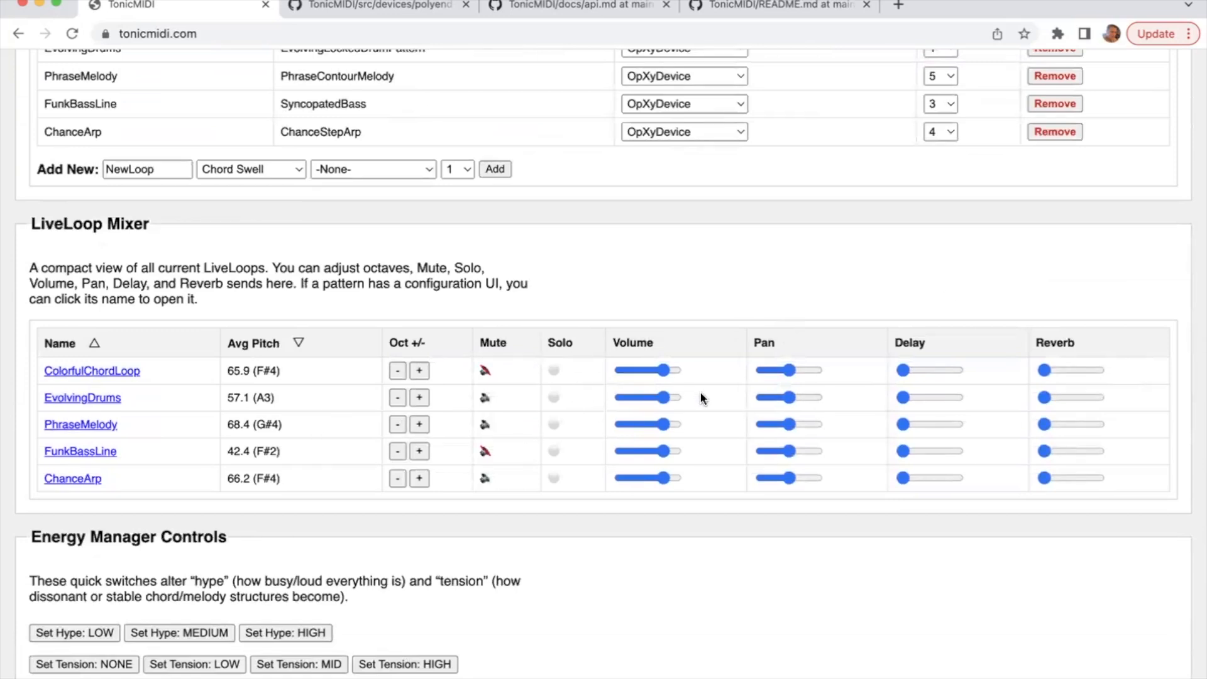
pyautogui.scroll(2, 701, 394)
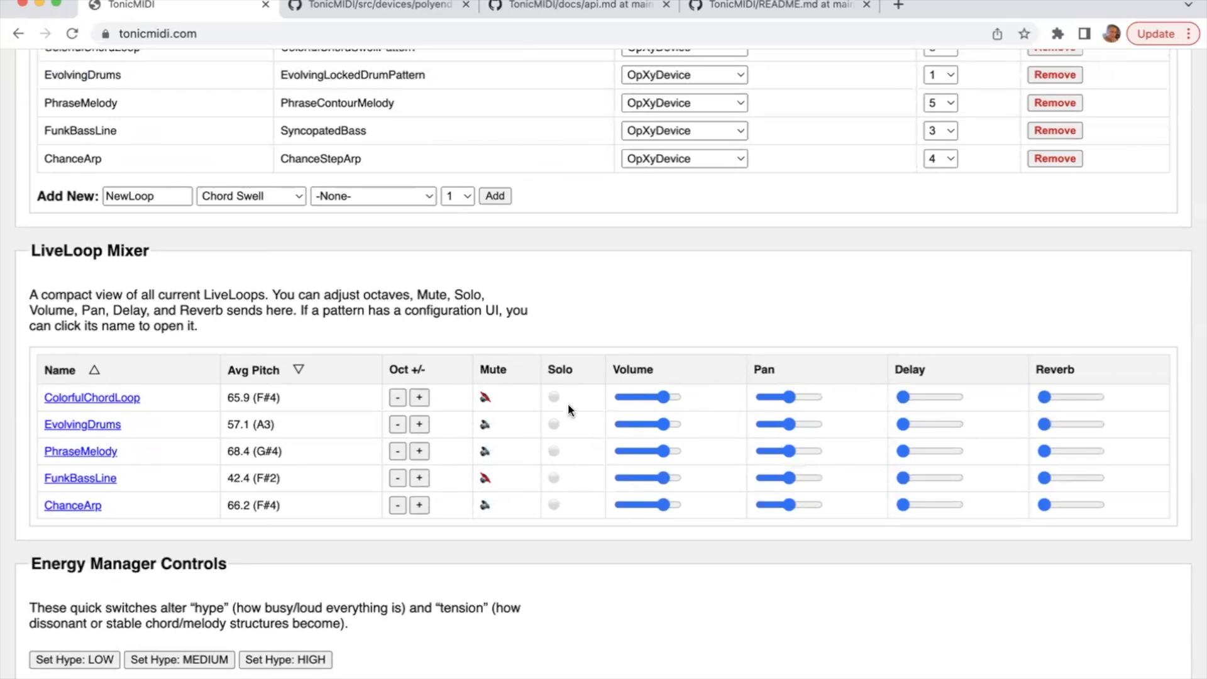
pyautogui.scroll(3, 569, 409)
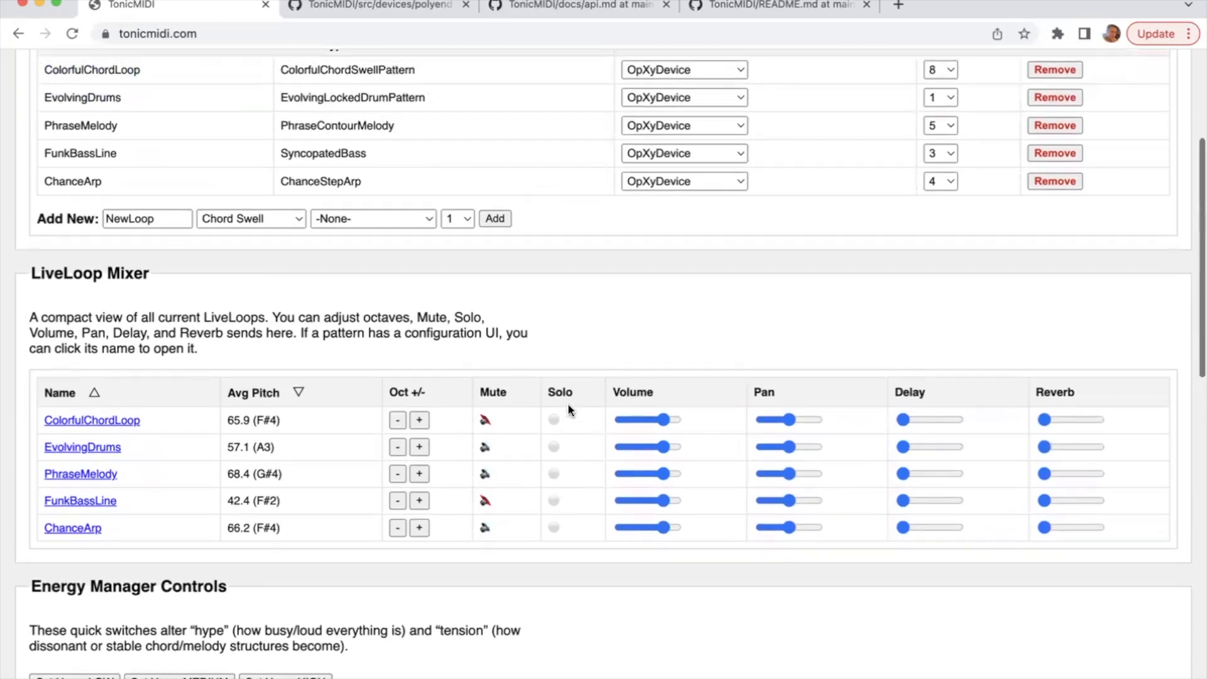
pyautogui.scroll(1, 568, 406)
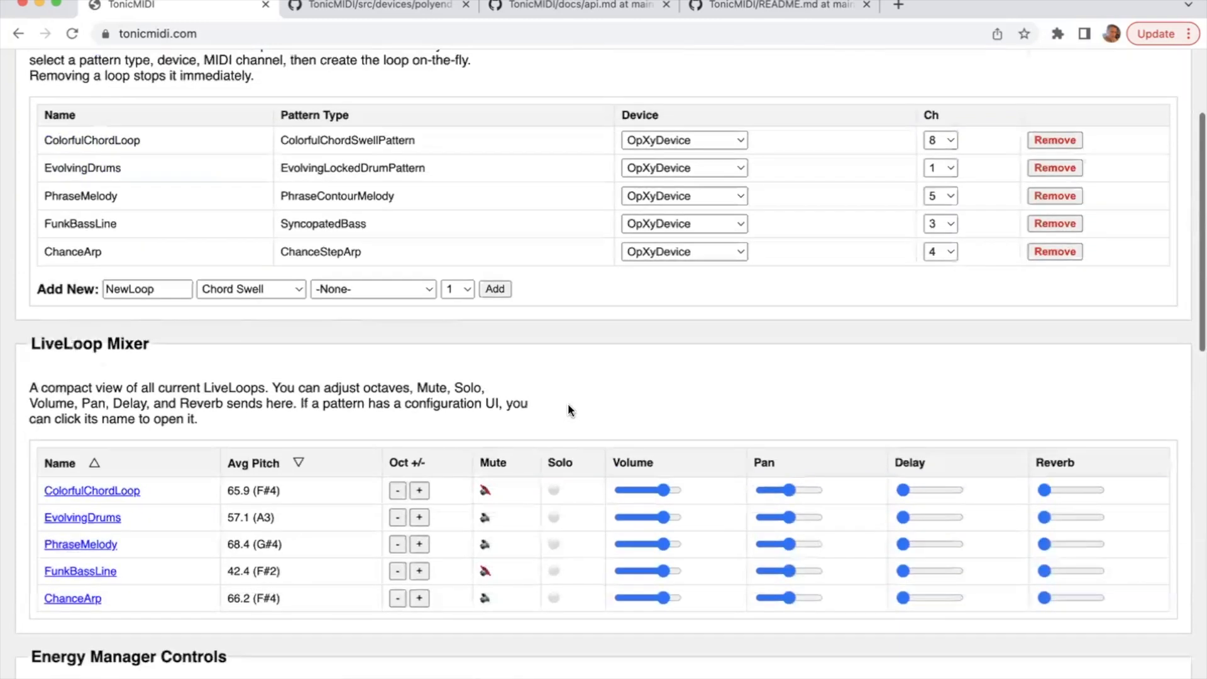
pyautogui.scroll(2, 568, 405)
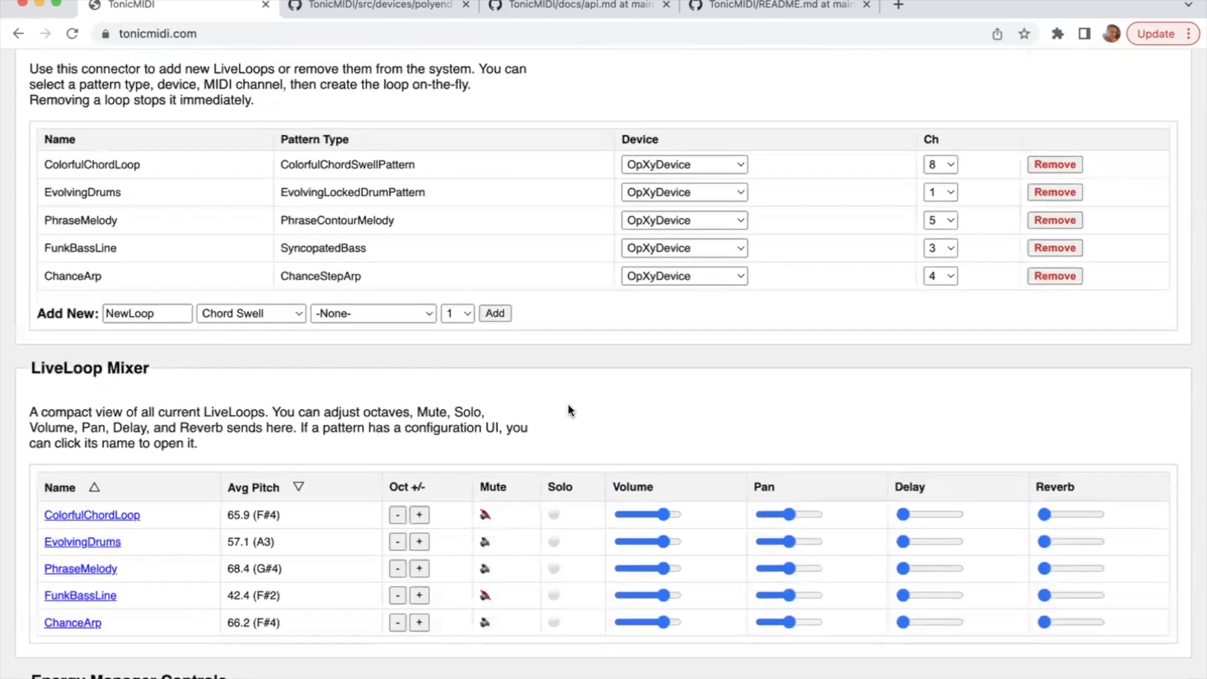
pyautogui.scroll(-3, 611, 427)
pyautogui.scroll(2, 611, 427)
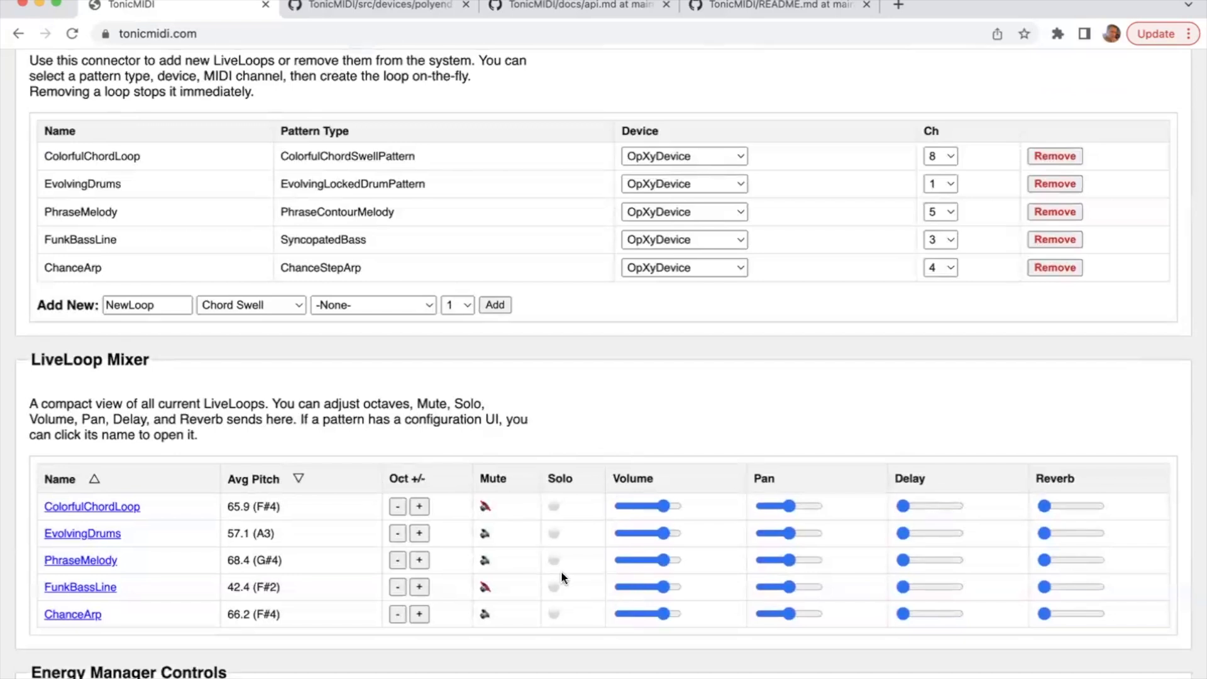
pyautogui.click(651, 182)
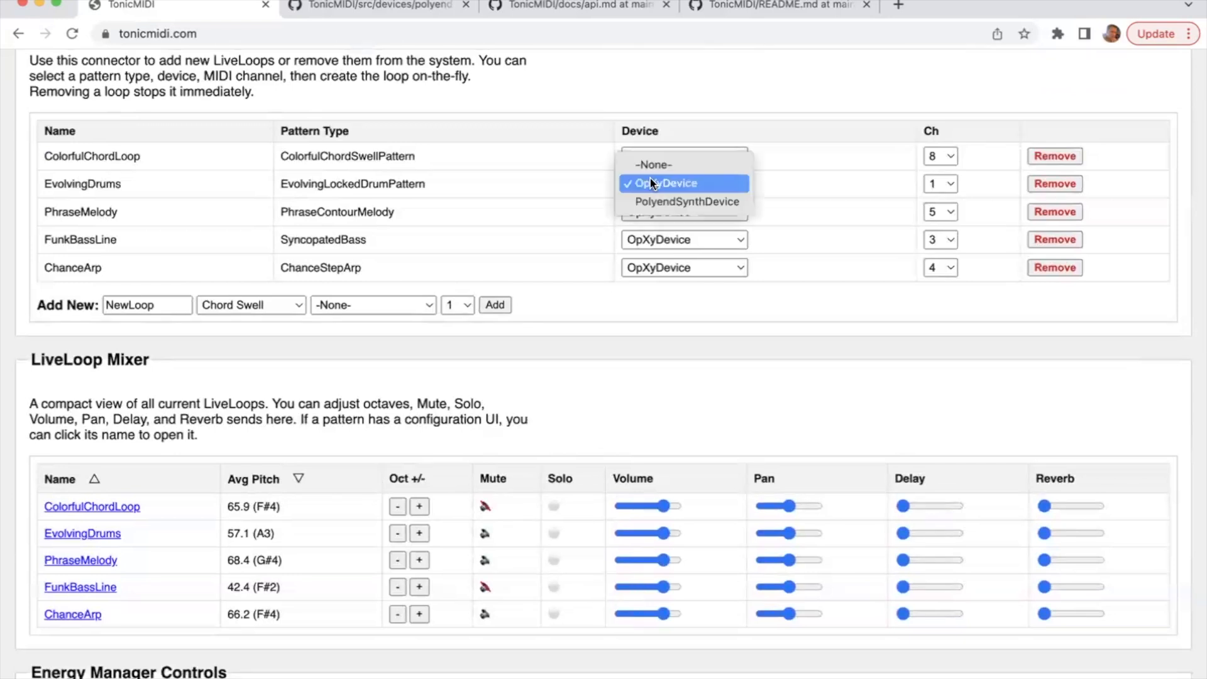
pyautogui.click(519, 180)
pyautogui.doubleClick(376, 158)
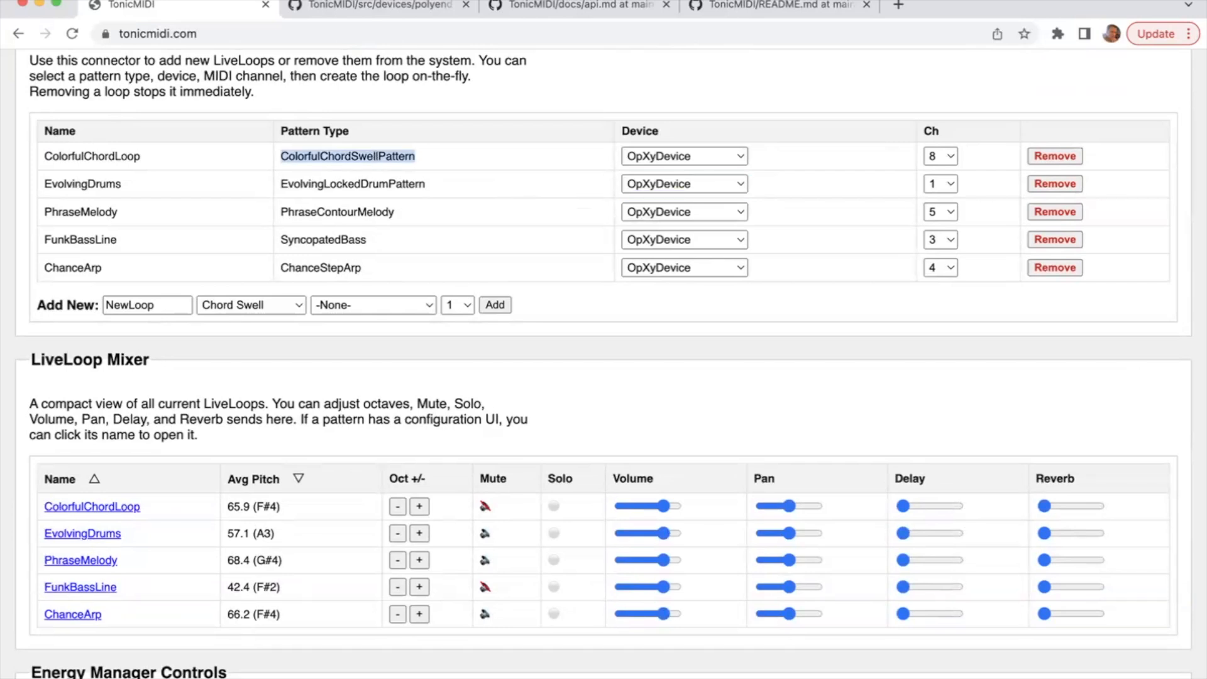
# Step: Look through TonicMIDI's api.md documentation on GitHub, from the LFO section through setHypeLevel to ContourMelodyOptions
pyautogui.click(548, 11)
pyautogui.scroll(-5, 449, 267)
pyautogui.scroll(2, 448, 262)
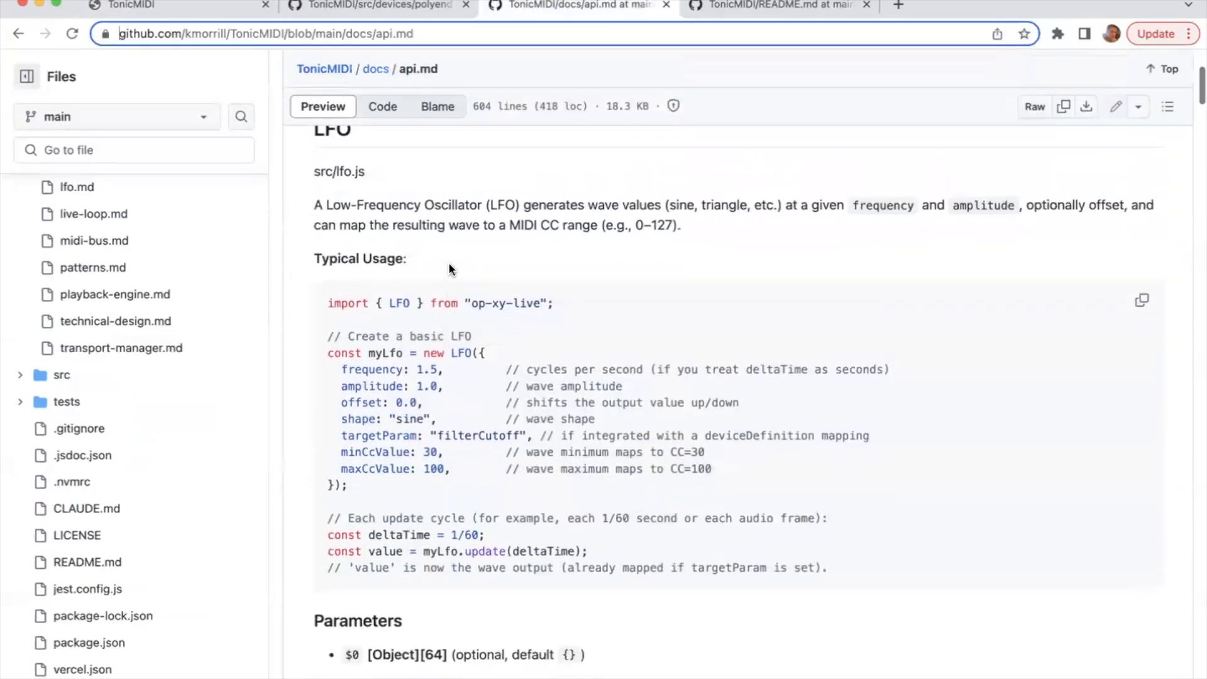
pyautogui.scroll(-4, 447, 262)
pyautogui.scroll(-20, 447, 262)
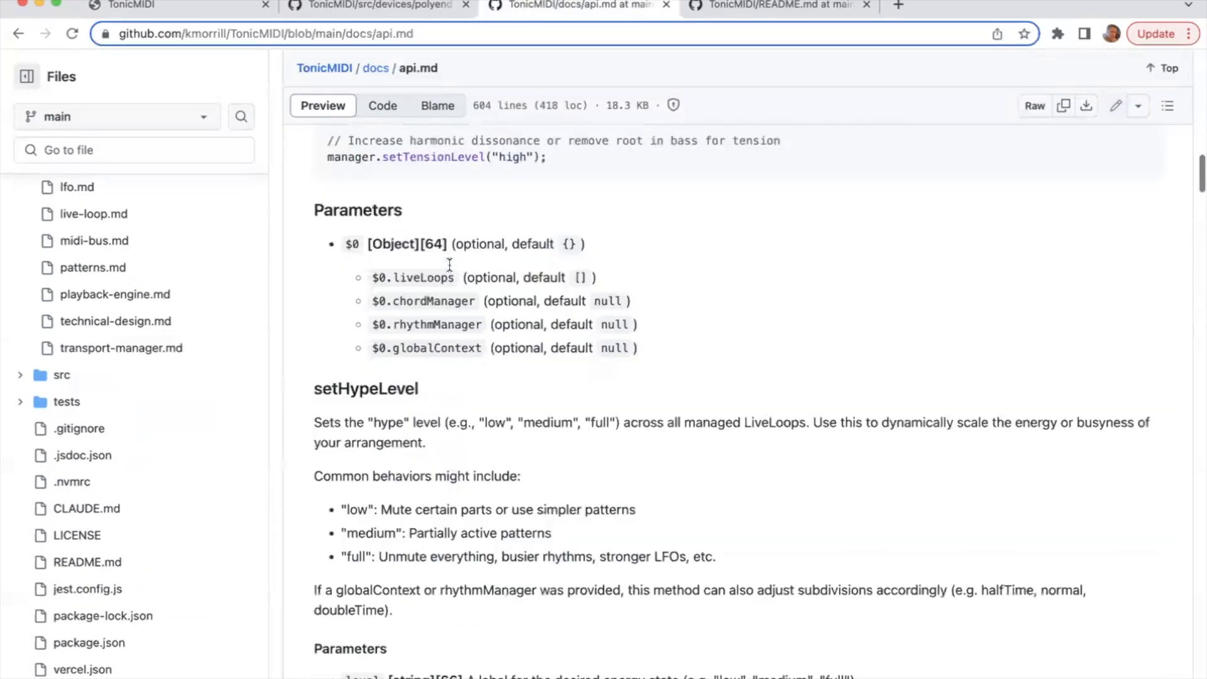
pyautogui.scroll(-15, 448, 262)
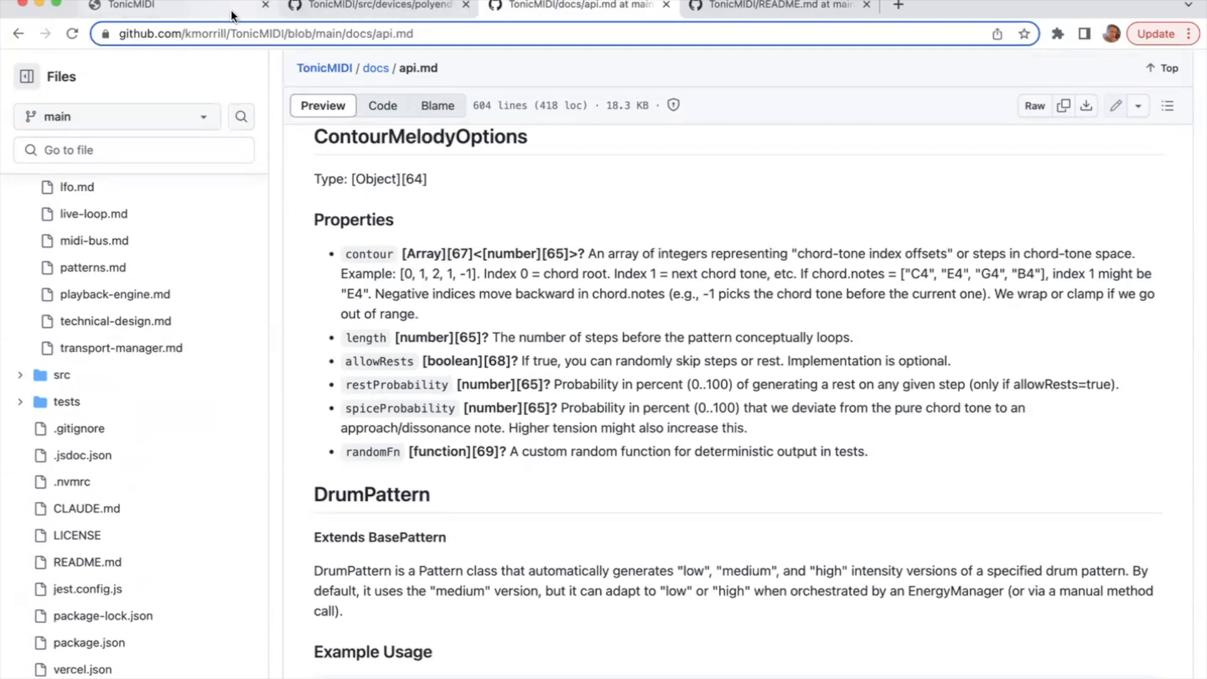
# Step: Revisit the loop table on the TonicMIDI page, and read the DrumPattern section of the api.md documentation
pyautogui.click(147, 8)
pyautogui.scroll(-4, 553, 380)
pyautogui.scroll(5, 554, 383)
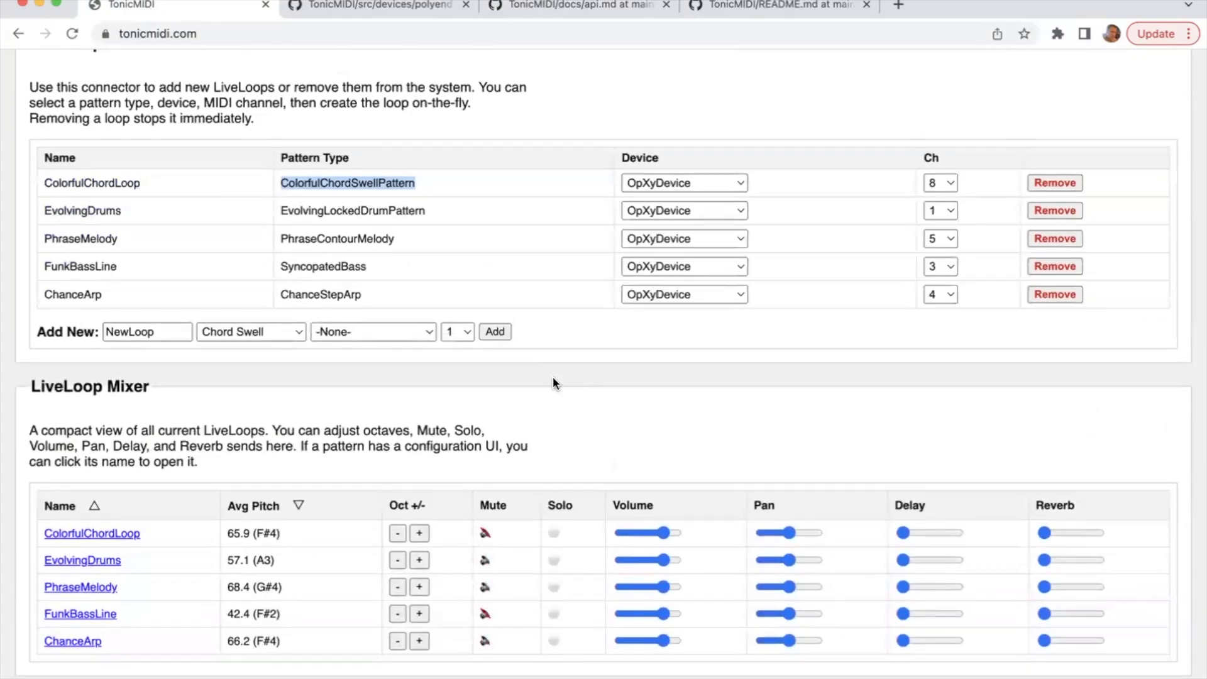
pyautogui.click(580, 5)
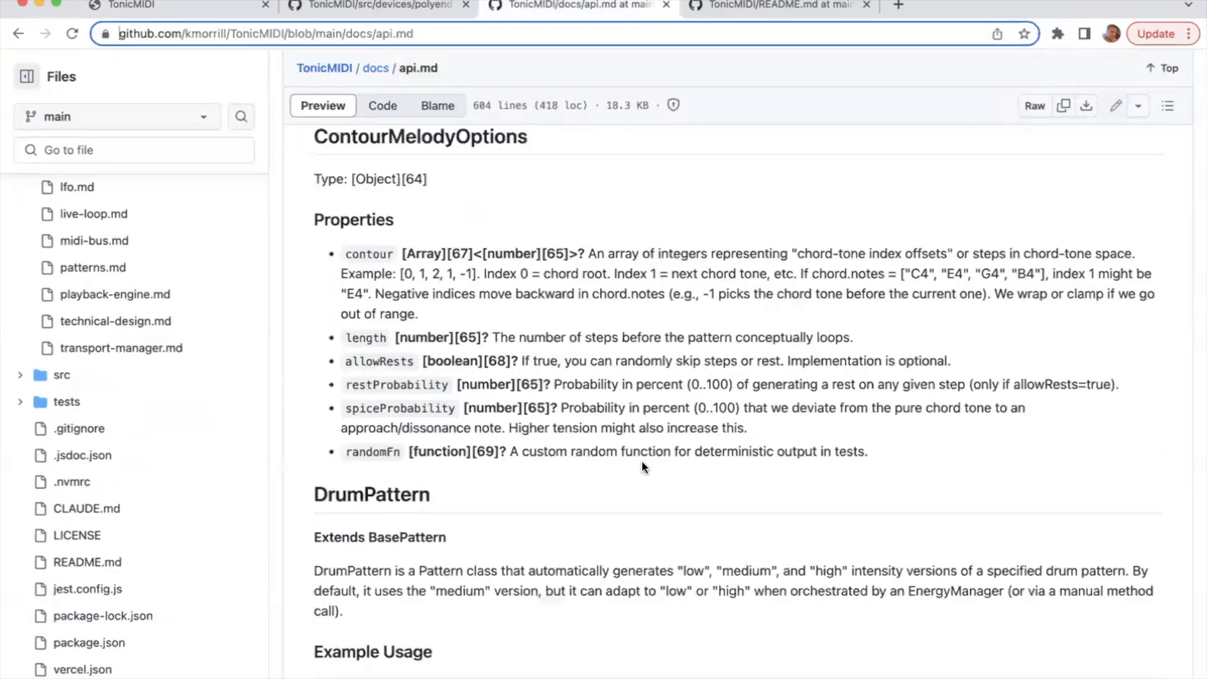
pyautogui.scroll(-8, 641, 462)
pyautogui.scroll(-4, 641, 463)
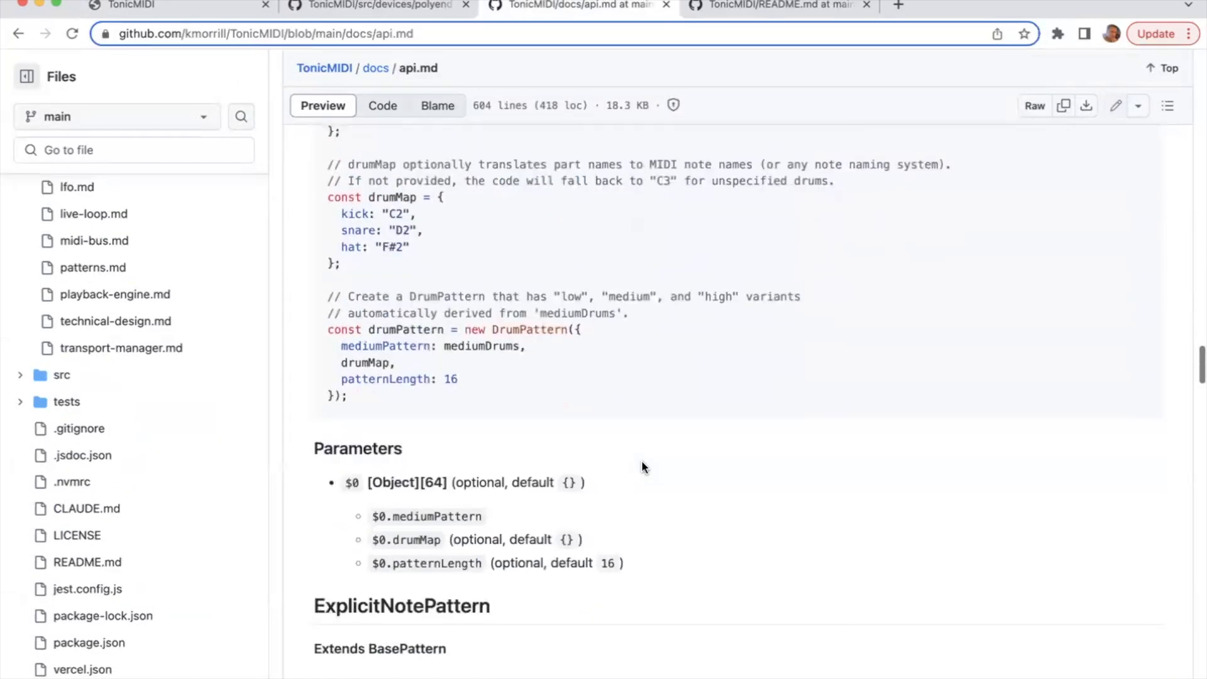
# Step: Reopen the closed op-xy-live Multi-Loop Demo page and compare it with the main TonicMIDI page
pyautogui.press('super+shift+t')
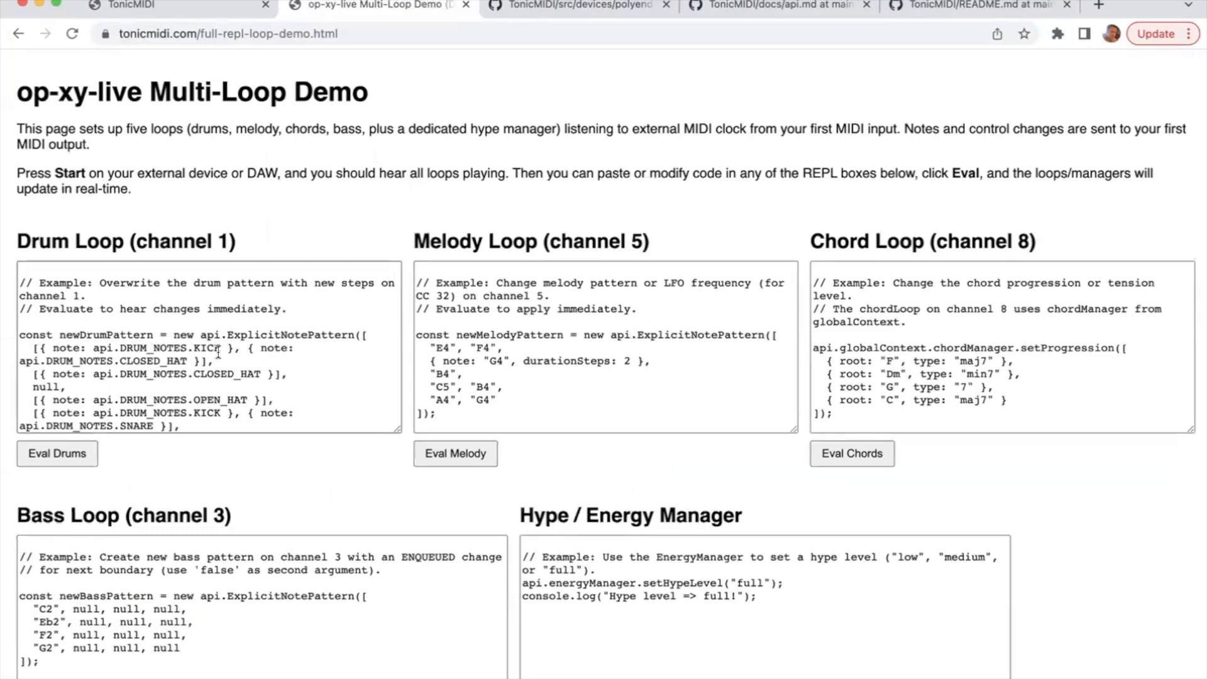
pyautogui.scroll(-3, 164, 347)
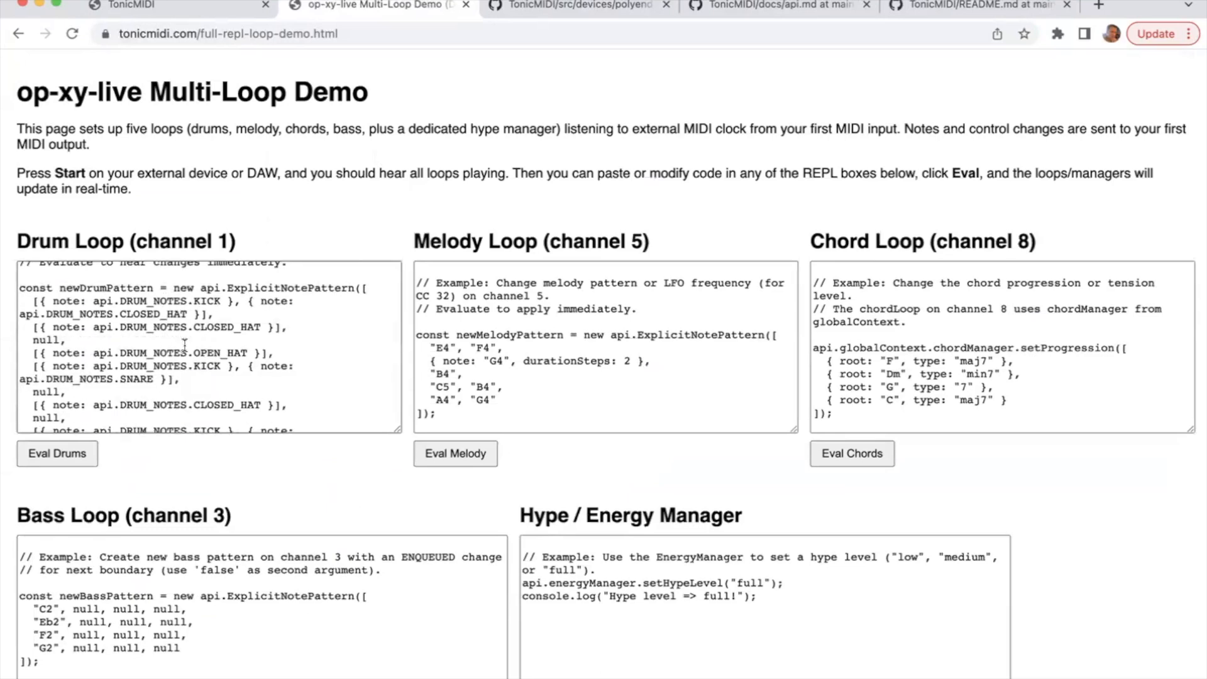
pyautogui.hotkey('ctrl', 'Tab')
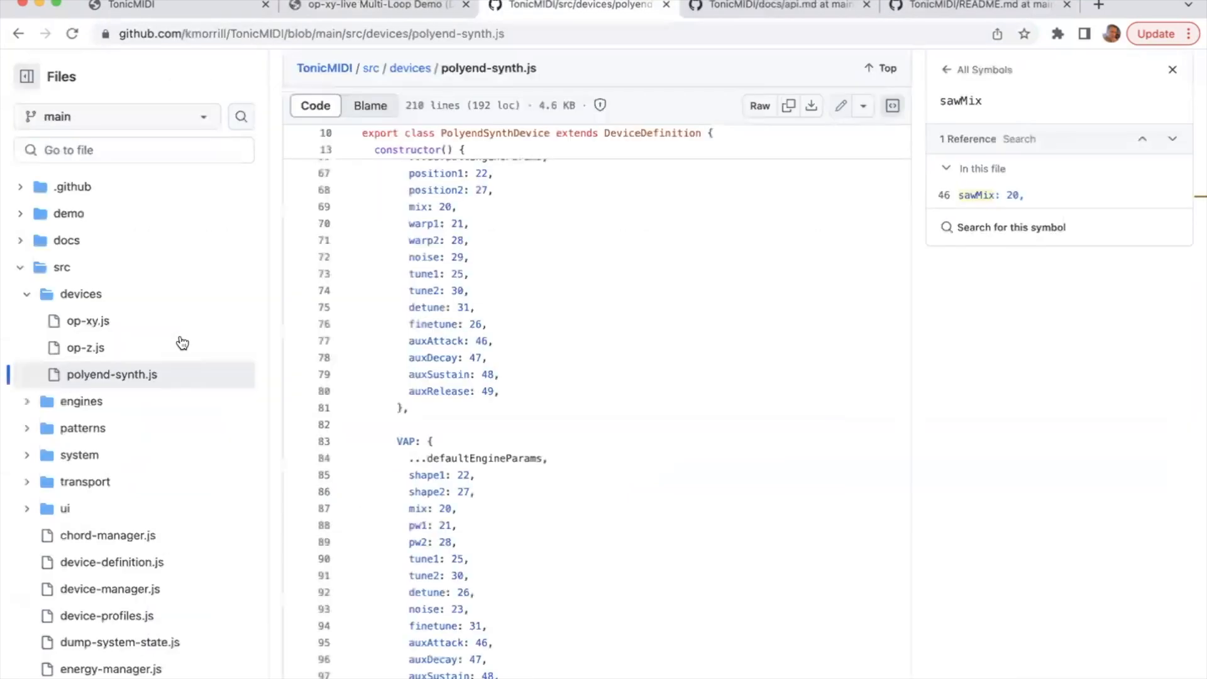
pyautogui.hotkey('ctrl', 'shift', 'Tab')
pyautogui.hotkey('ctrl', 'shift', 'Tab')
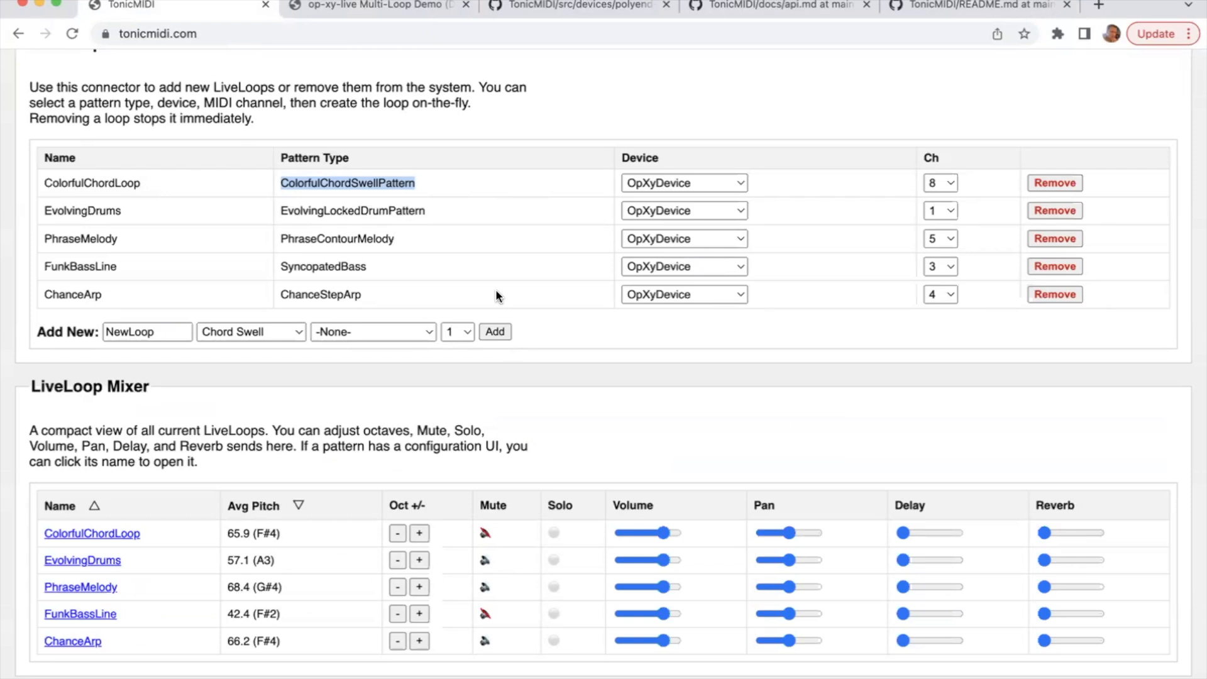
pyautogui.hotkey('ctrl', 'Tab')
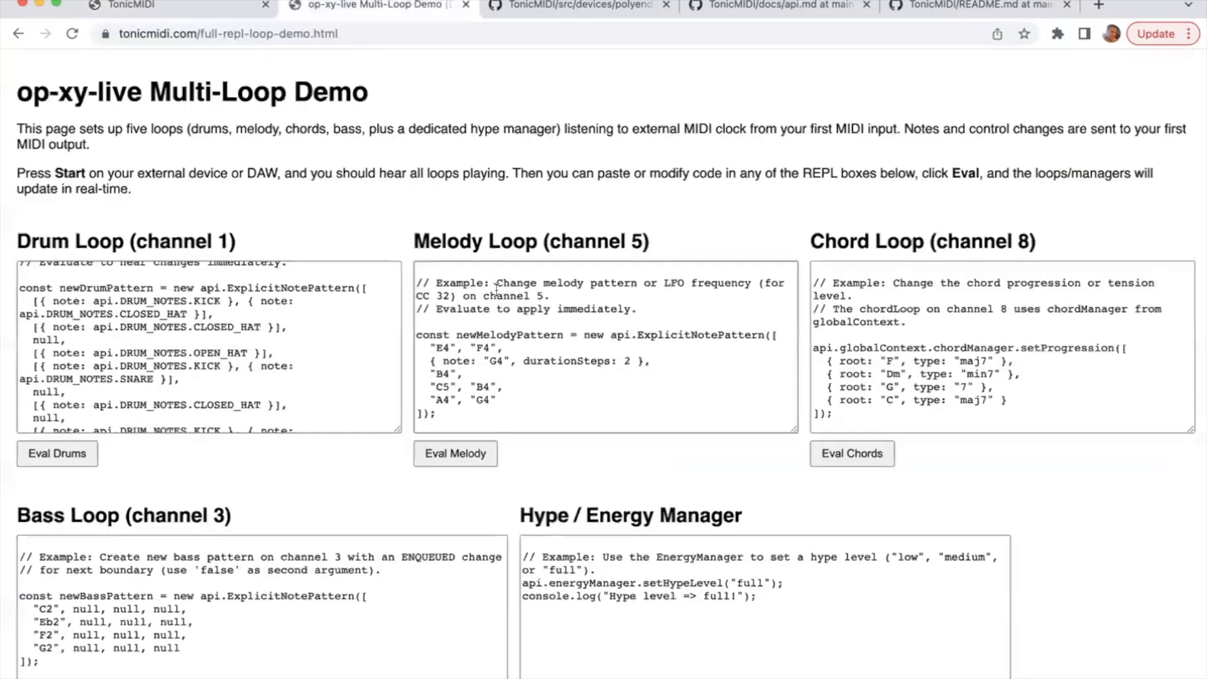
# Step: Examine the example code in the demo's Melody, Drum and Chord Loop boxes and the page's overall layout
pyautogui.scroll(-5, 496, 289)
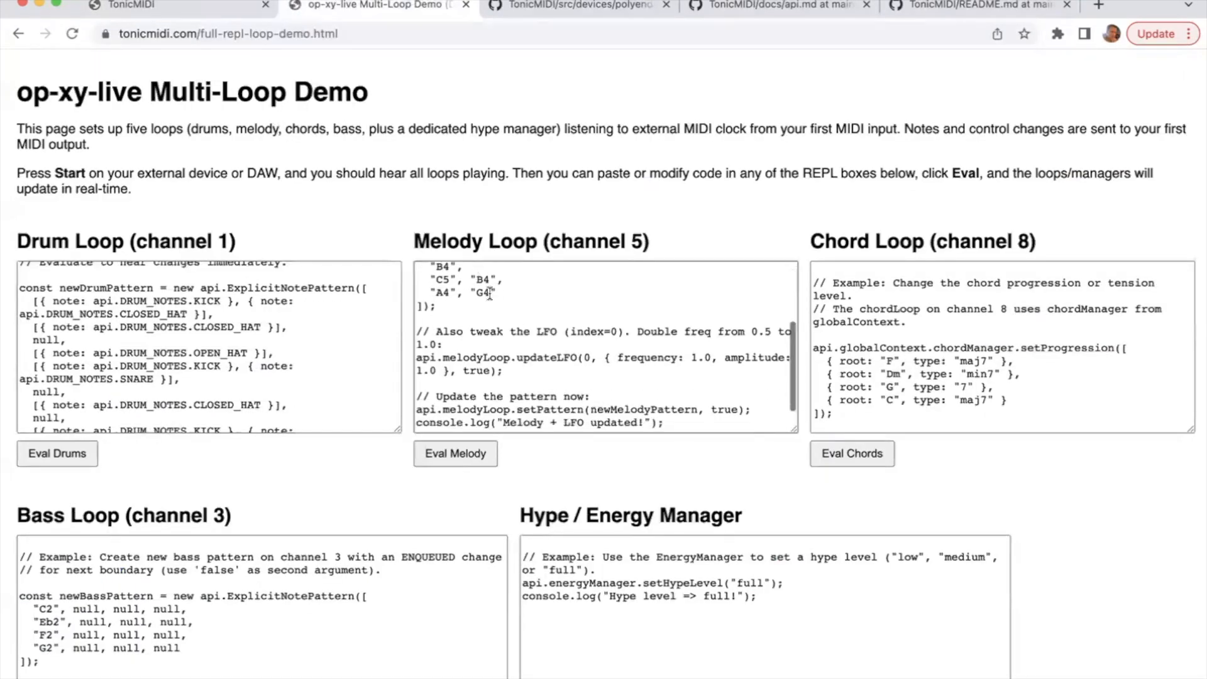
pyautogui.scroll(5, 490, 292)
pyautogui.scroll(-5, 378, 183)
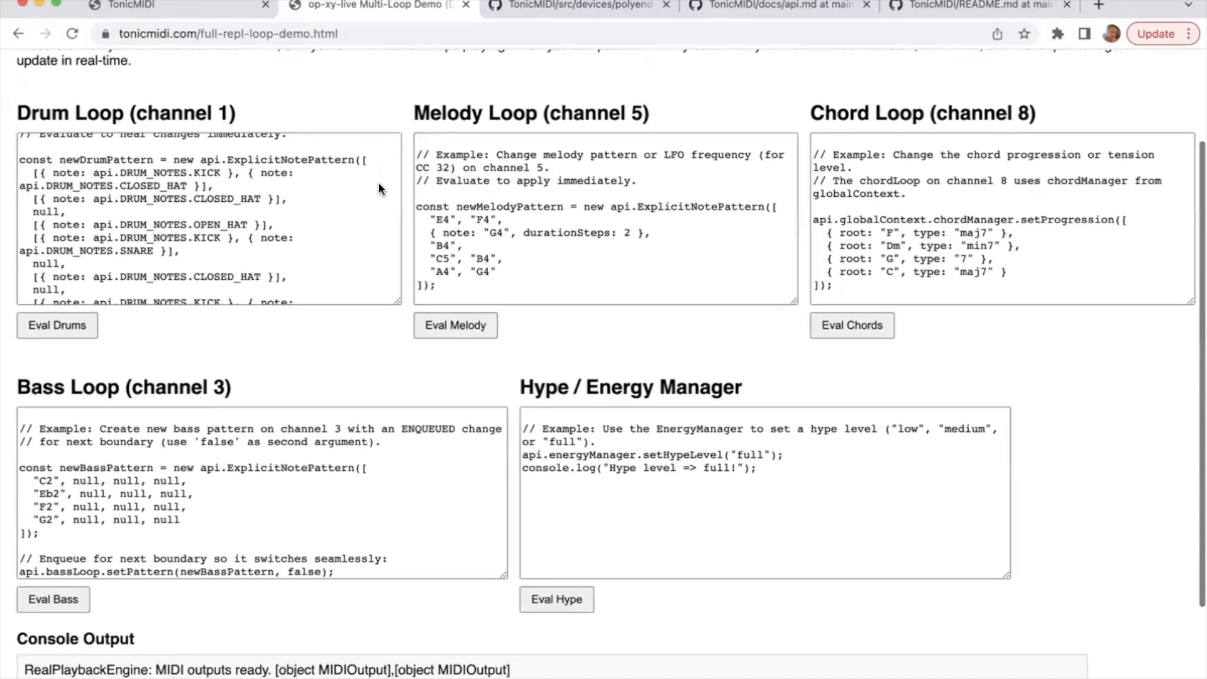
pyautogui.scroll(-2, 289, 226)
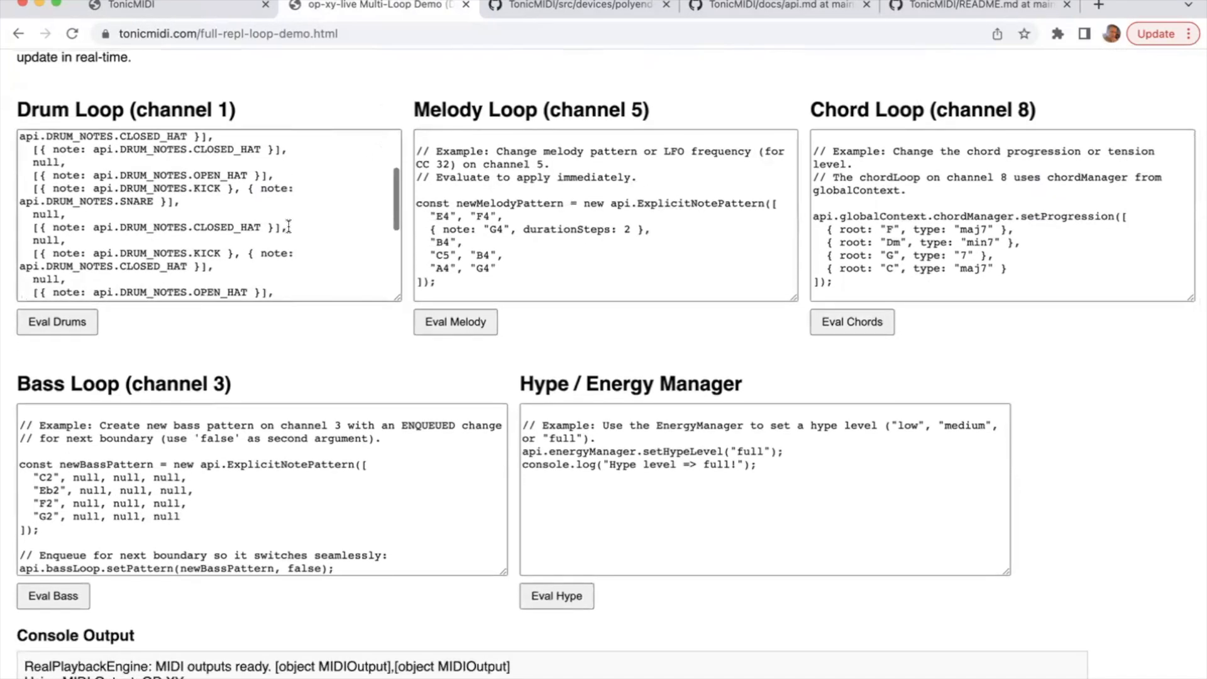
pyautogui.scroll(4, 289, 227)
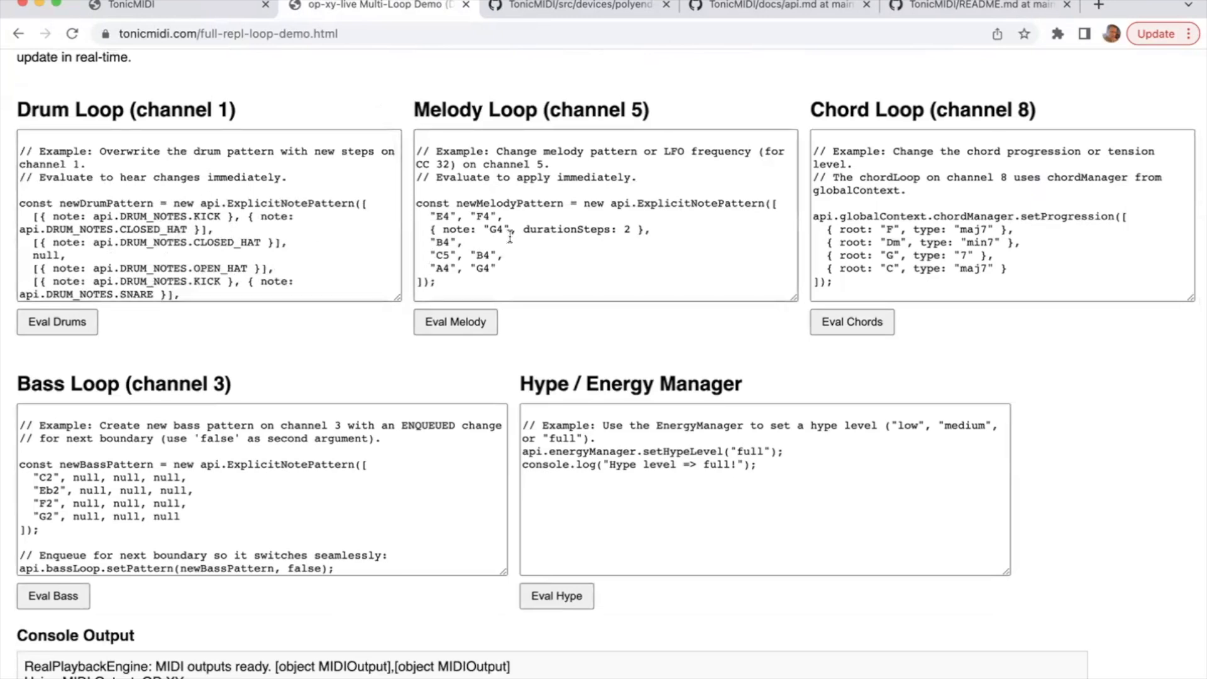
pyautogui.scroll(-3, 951, 202)
pyautogui.scroll(3, 951, 202)
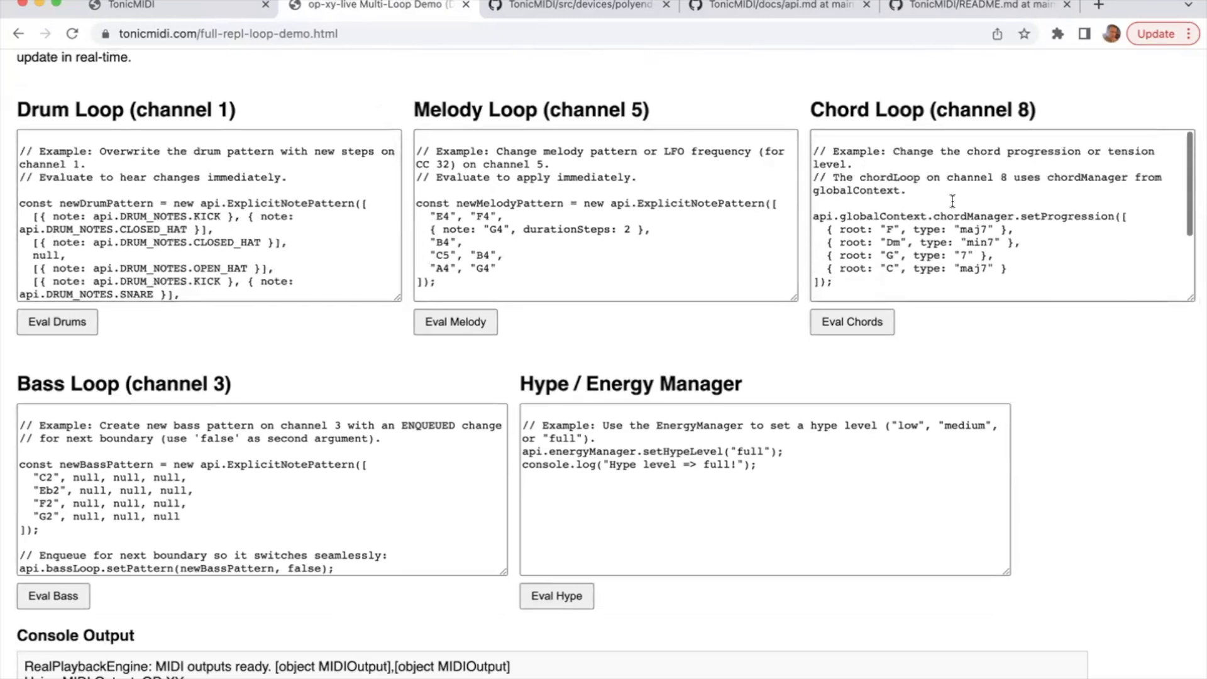
pyautogui.scroll(2, 616, 191)
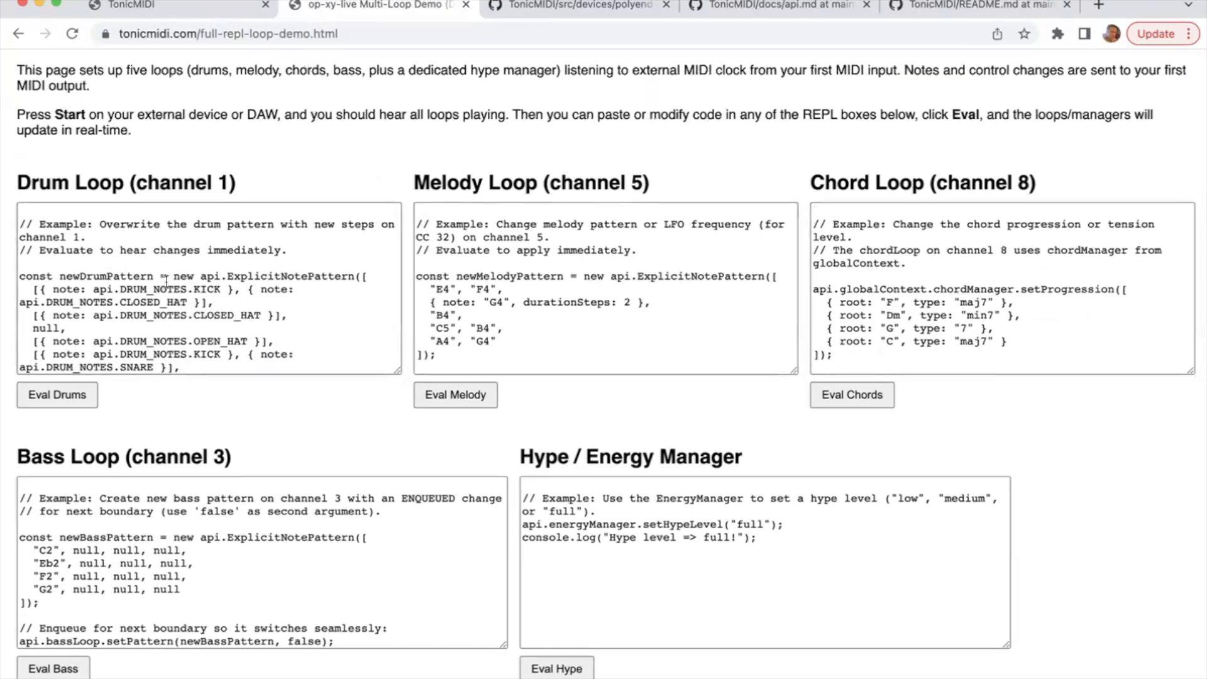
# Step: Read the Drum Loop example code through to its setPattern call, and check the Console Output
pyautogui.scroll(-3, 166, 281)
pyautogui.click(185, 228)
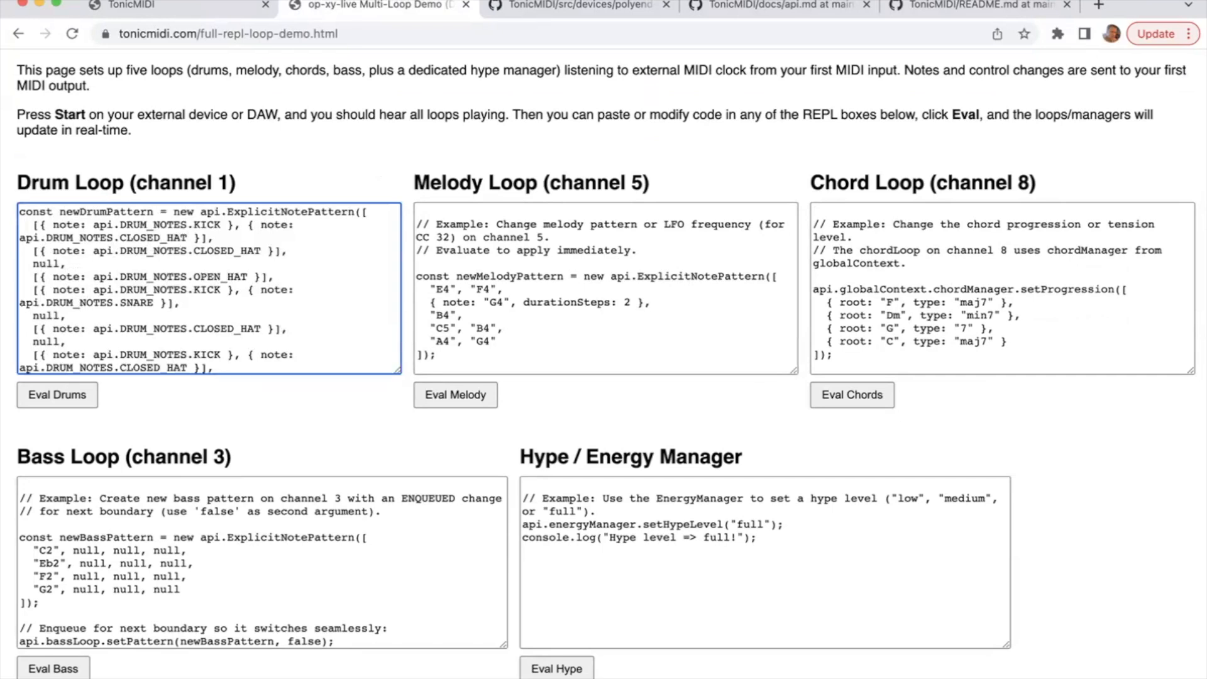
pyautogui.scroll(2, 190, 253)
pyautogui.scroll(1, 189, 252)
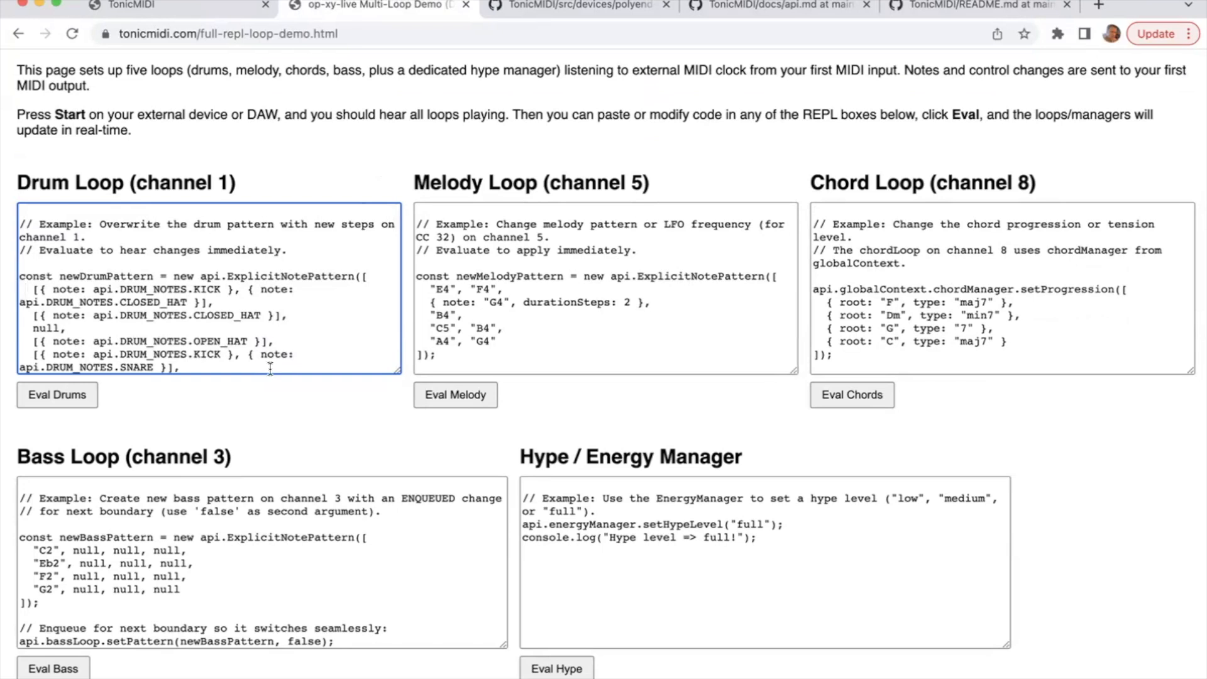
pyautogui.scroll(-1, 399, 385)
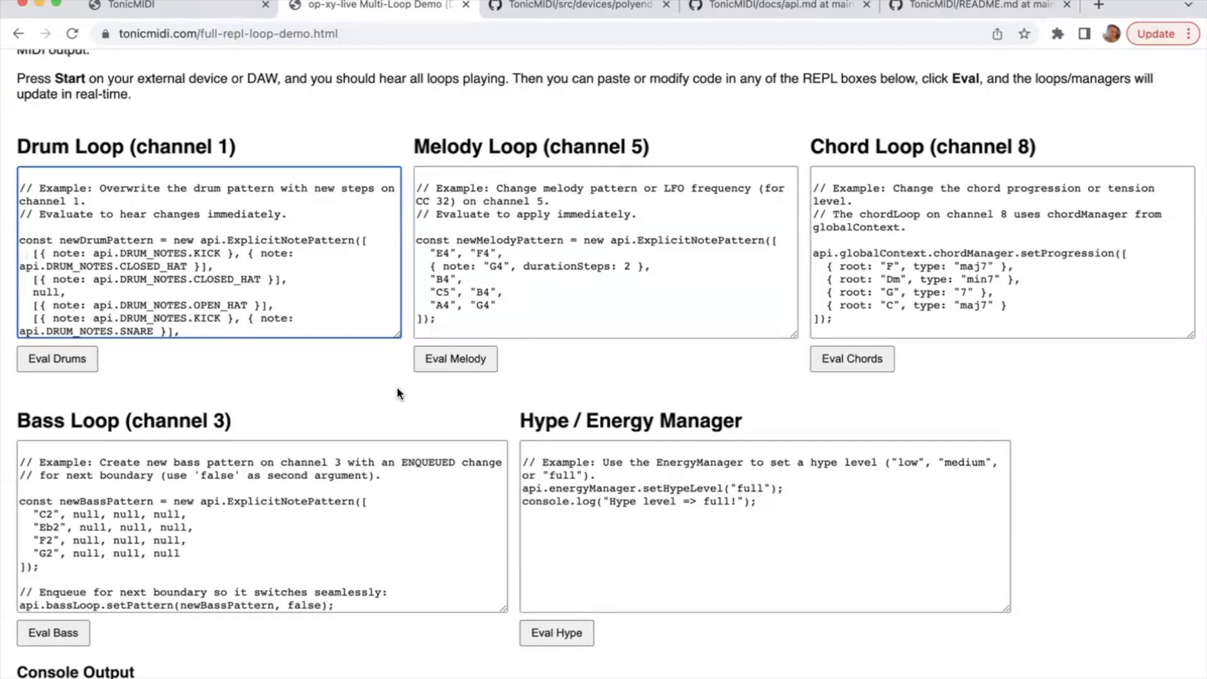
pyautogui.scroll(-1, 398, 389)
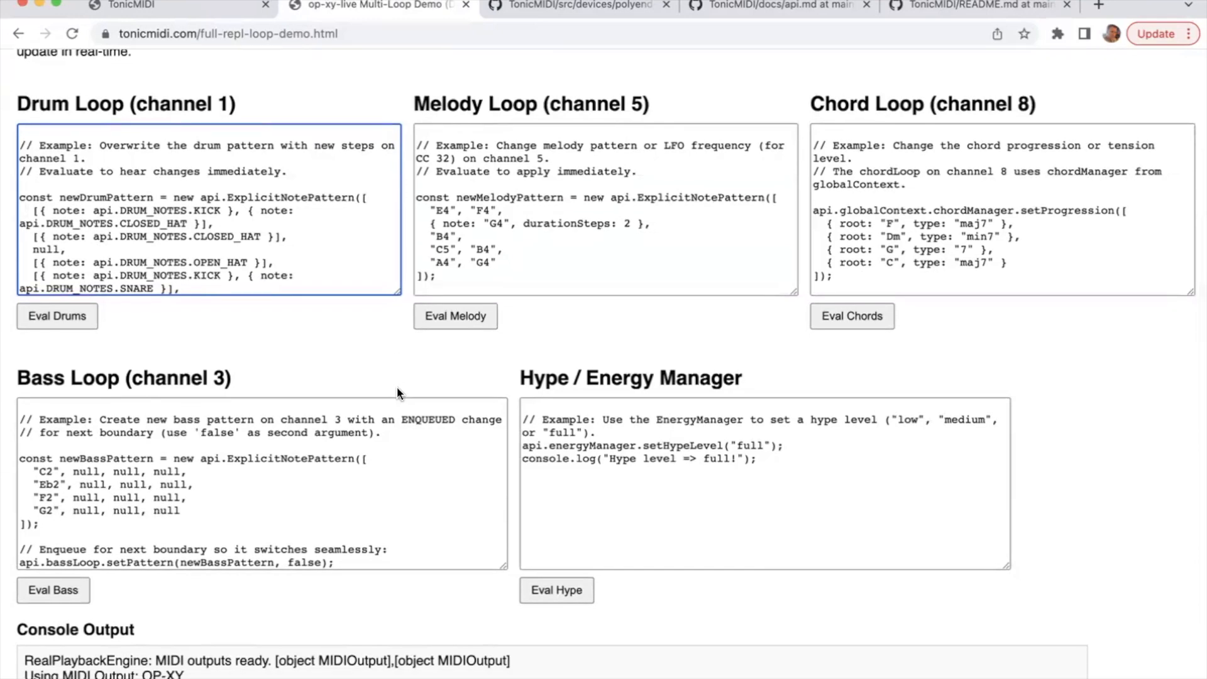
pyautogui.scroll(-1, 313, 278)
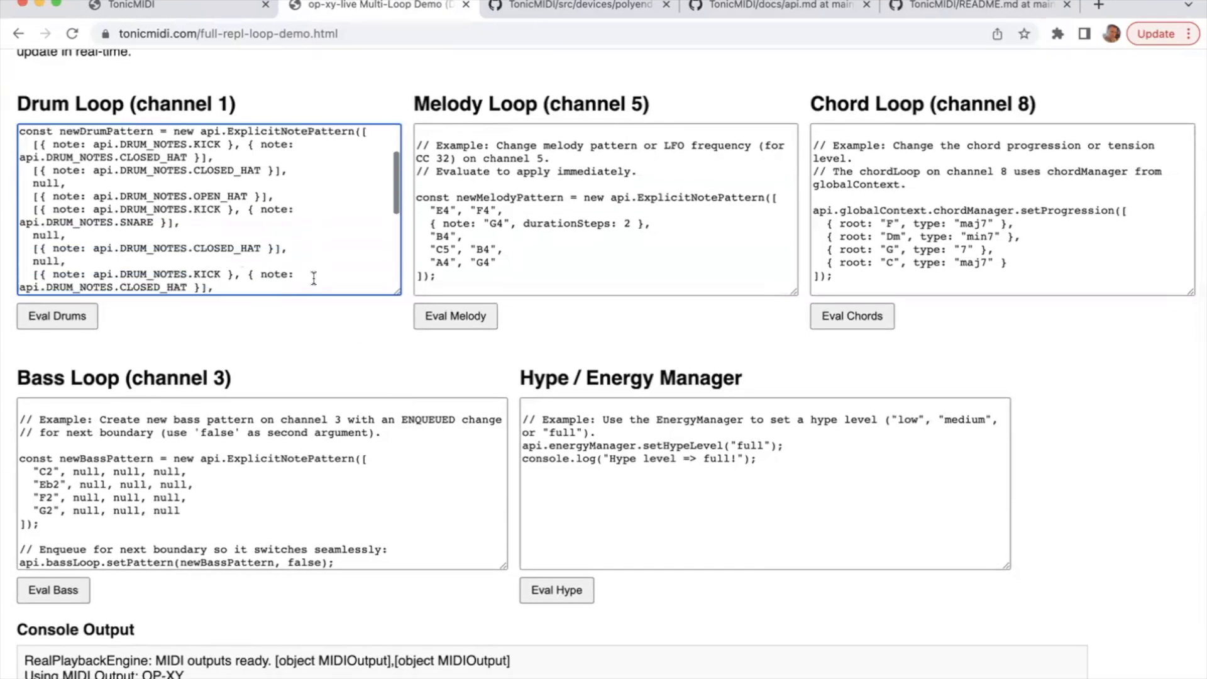
pyautogui.scroll(-2, 280, 199)
pyautogui.scroll(-3, 342, 359)
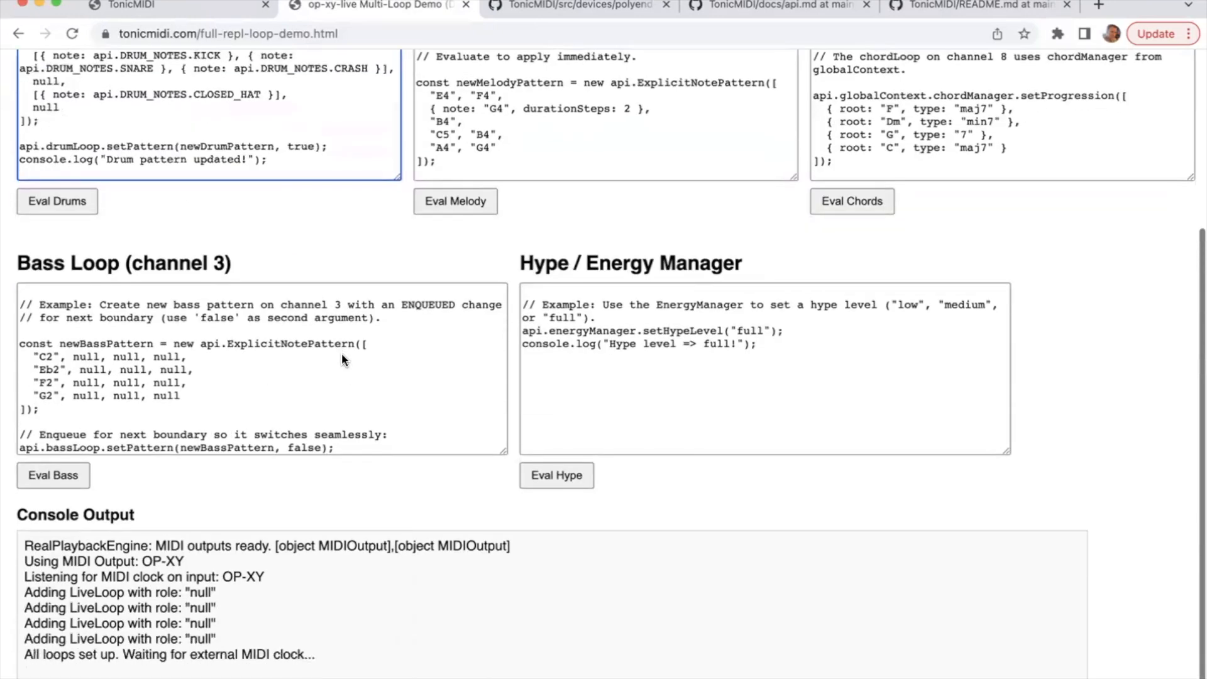
# Step: Reopen the closed op-xy-live 5-Track Demo page and move the Drum Track's XY point into the pad's upper-right quadrant
pyautogui.press('super+shift+t')
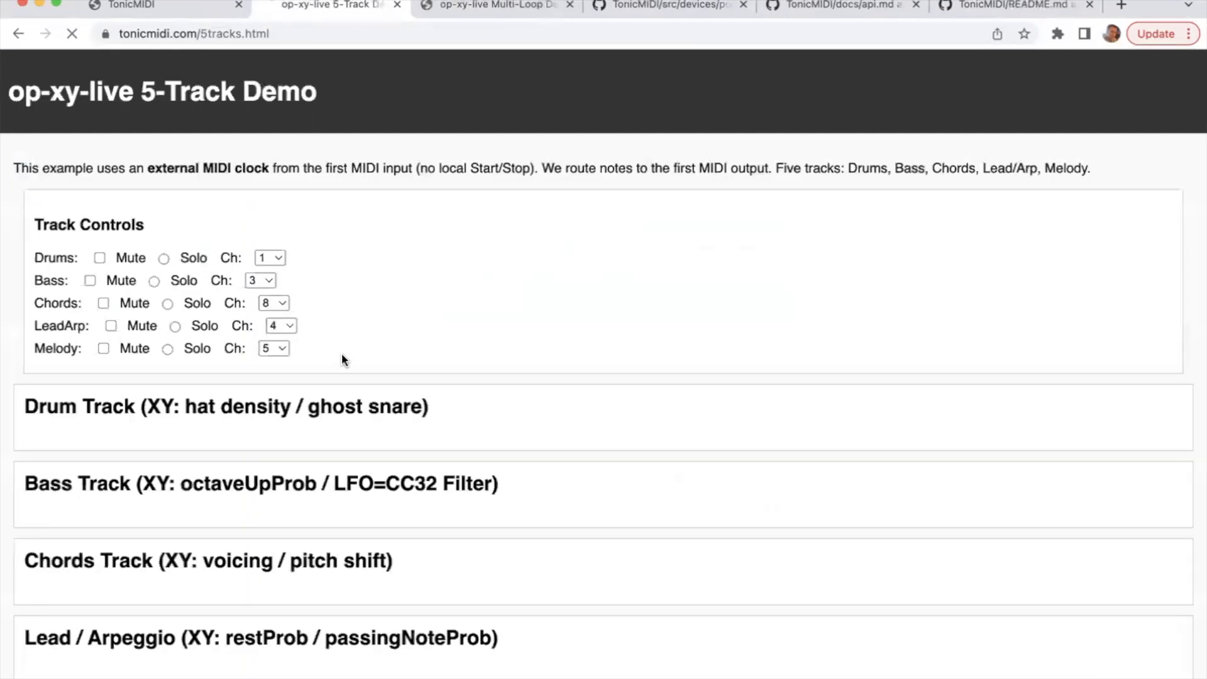
pyautogui.scroll(-3, 326, 311)
pyautogui.scroll(-2, 326, 311)
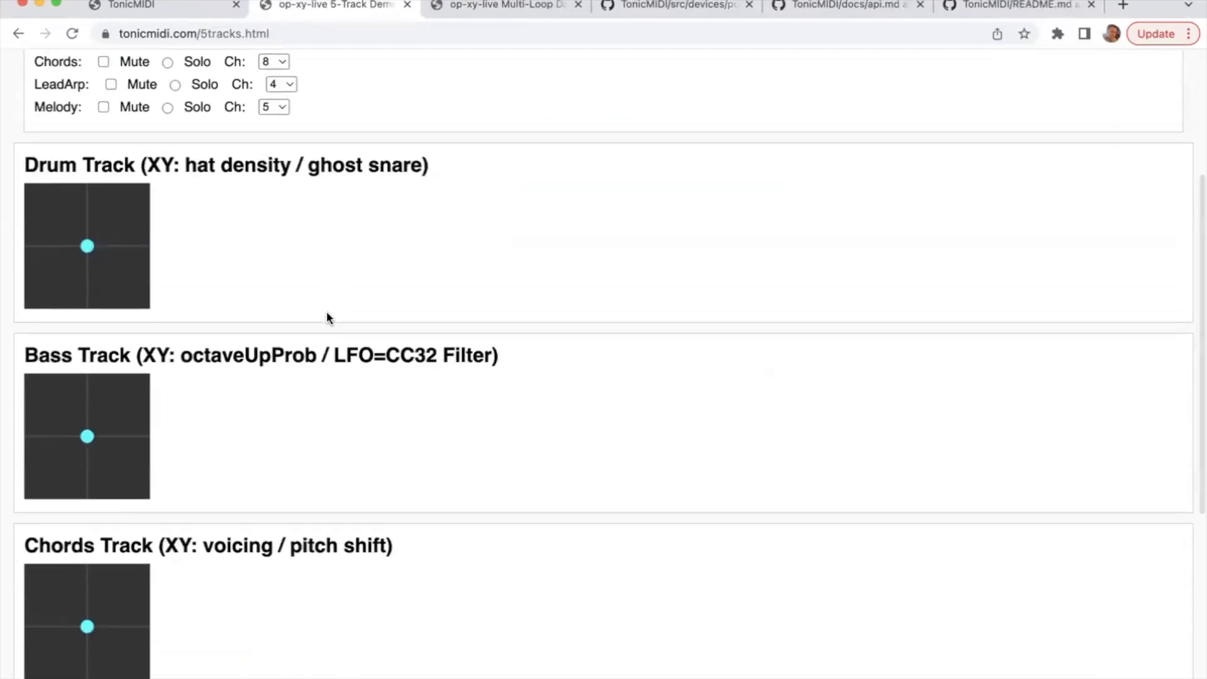
pyautogui.scroll(-2, 112, 239)
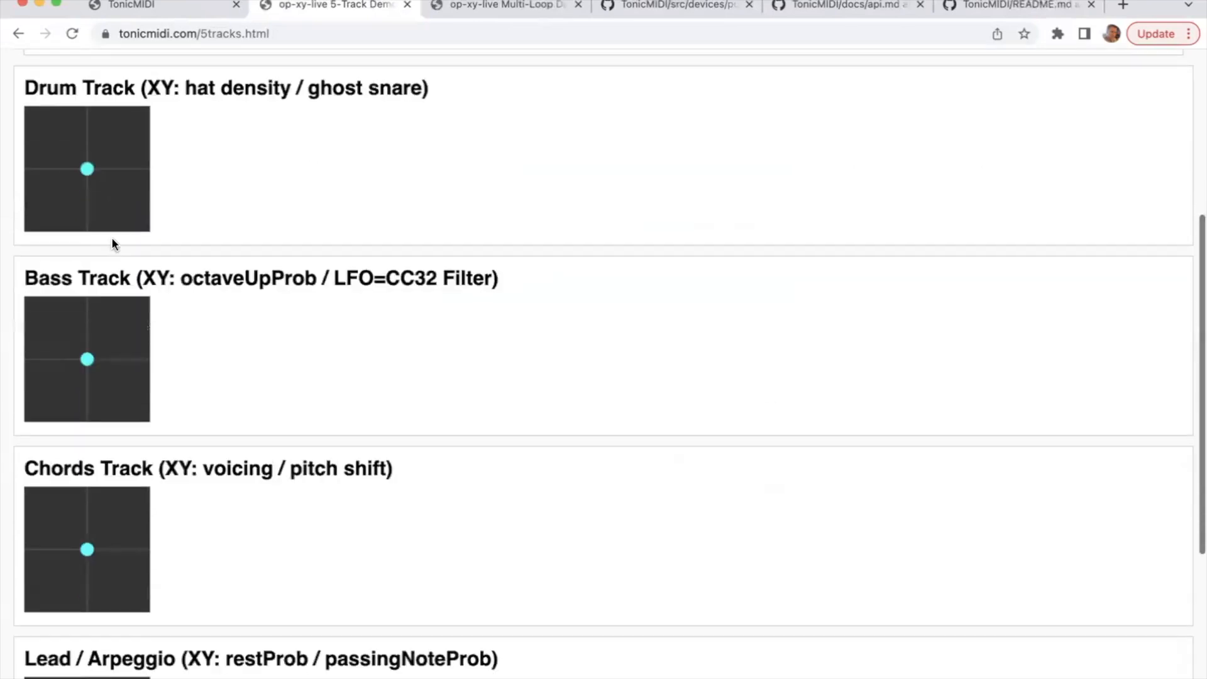
pyautogui.click(74, 167)
pyautogui.moveTo(74, 168); pyautogui.dragTo(127, 134)
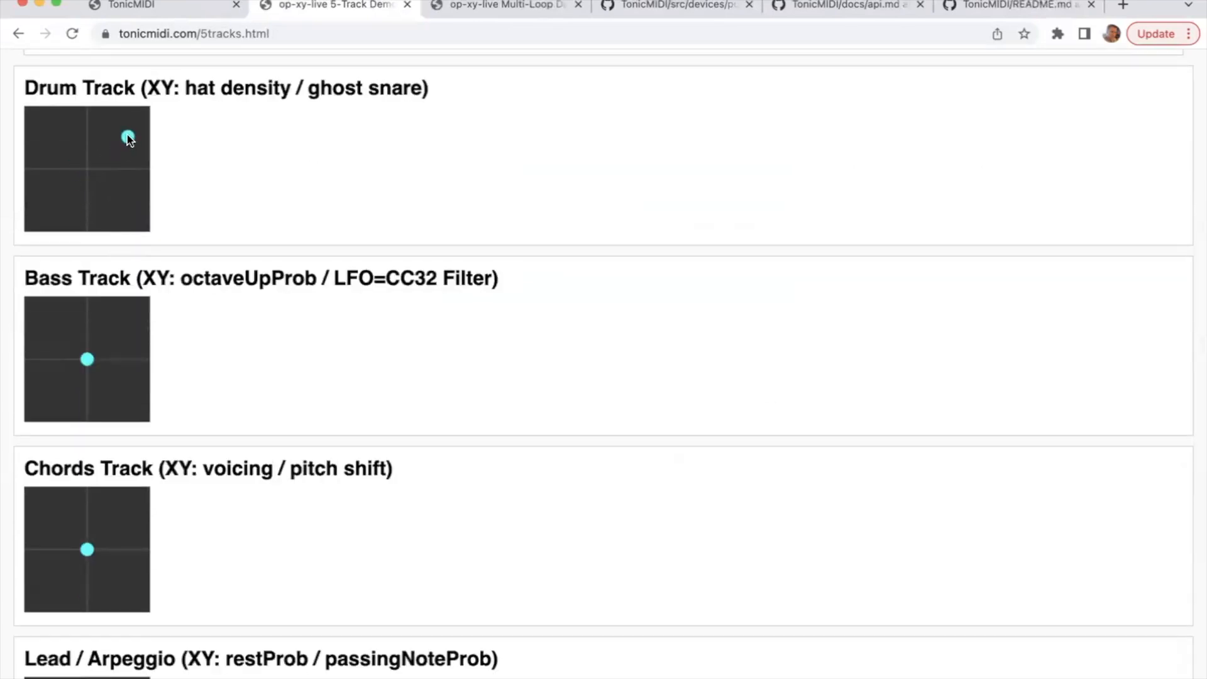
# Step: Highlight the Drum Track's hat density and ghost snare XY labels, and review the other tracks' pads and the Track Controls
pyautogui.scroll(2, 127, 135)
pyautogui.scroll(-4, 127, 135)
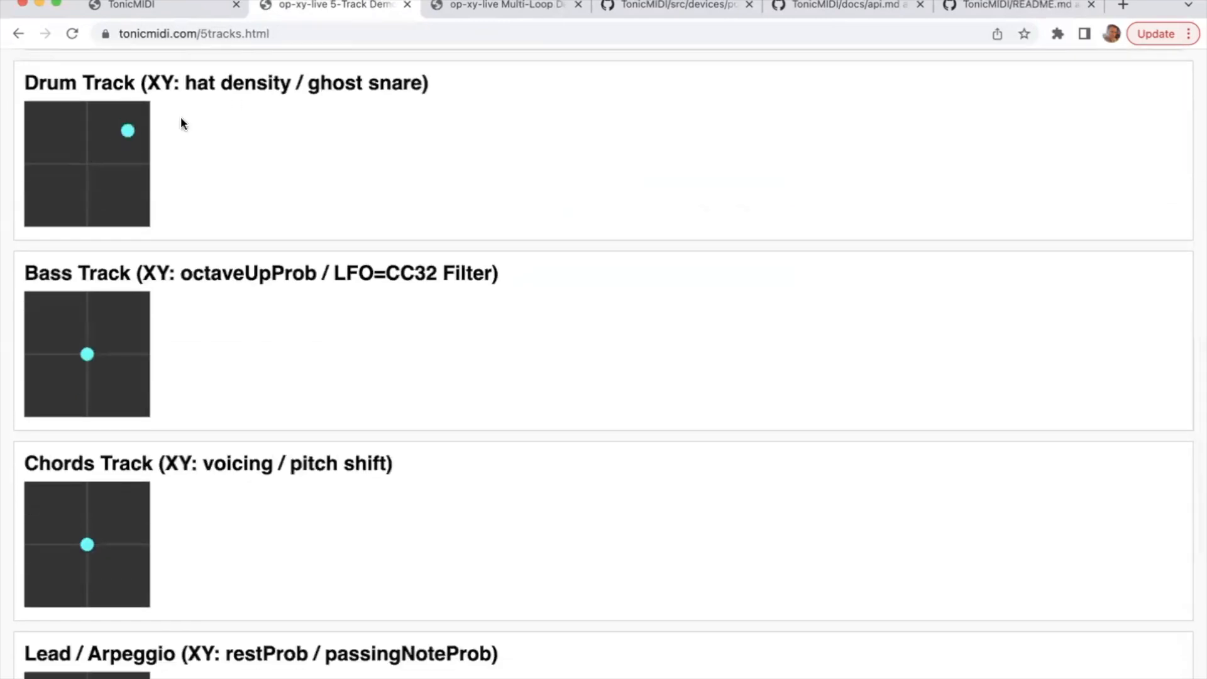
pyautogui.moveTo(196, 85); pyautogui.dragTo(258, 86)
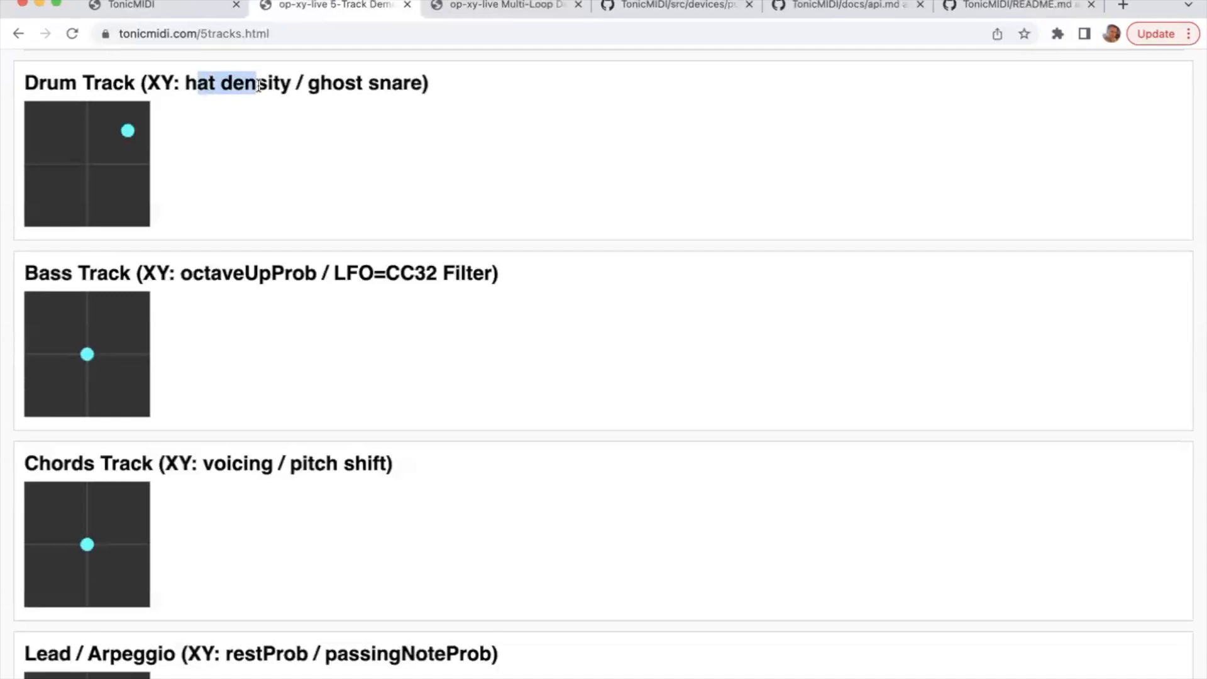
pyautogui.moveTo(321, 84); pyautogui.dragTo(386, 83)
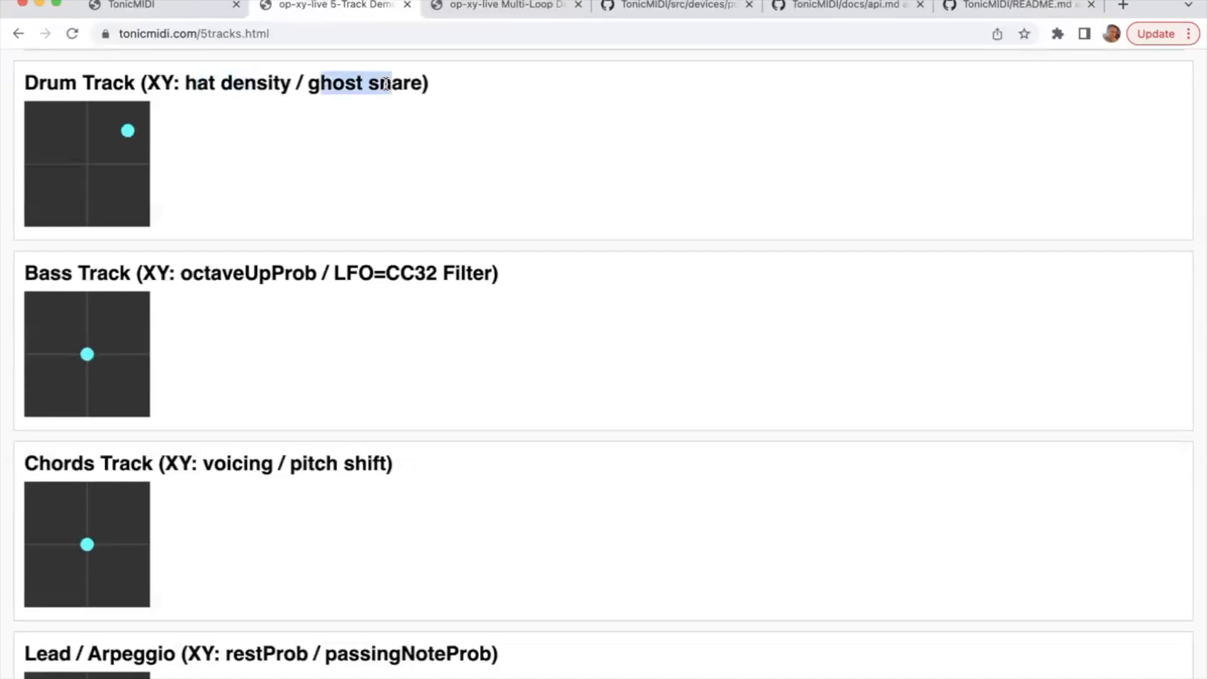
pyautogui.scroll(-5, 225, 176)
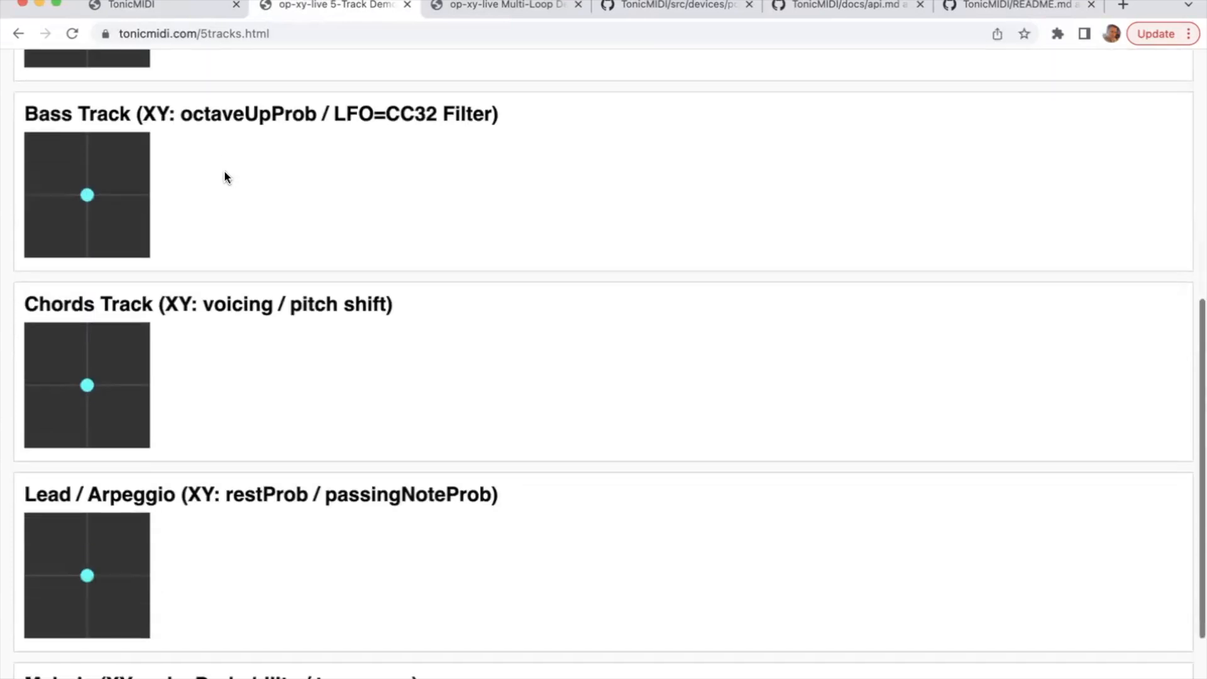
pyautogui.scroll(10, 225, 176)
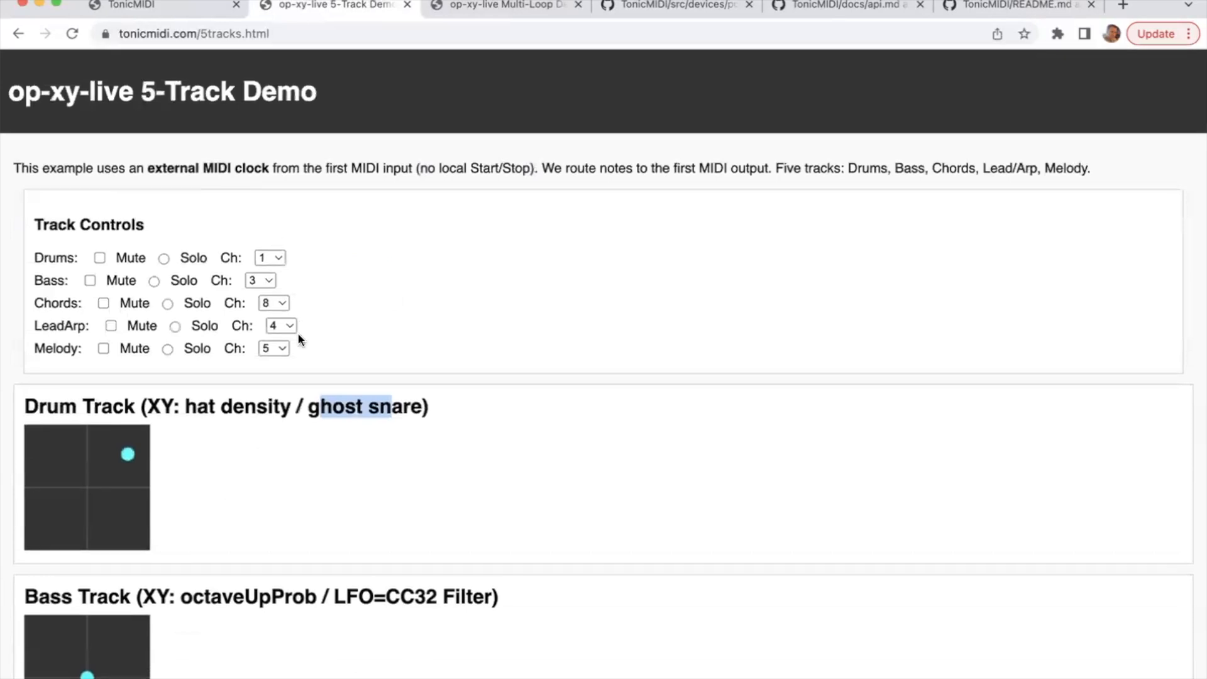
# Step: Switch to the polyend-synth.js source on GitHub and go from there to the TonicMIDI repository's main page
pyautogui.click(678, 5)
pyautogui.scroll(10, 582, 323)
pyautogui.scroll(5, 582, 323)
pyautogui.scroll(-4, 582, 323)
pyautogui.scroll(3, 582, 323)
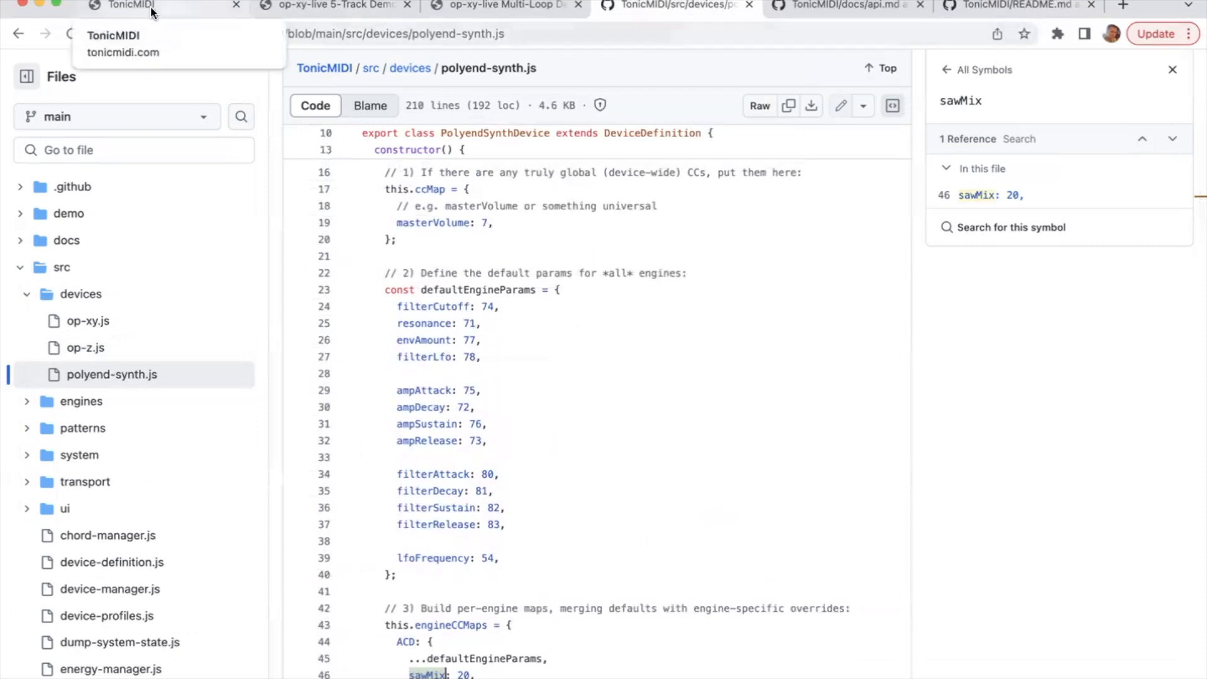
pyautogui.scroll(10, 482, 281)
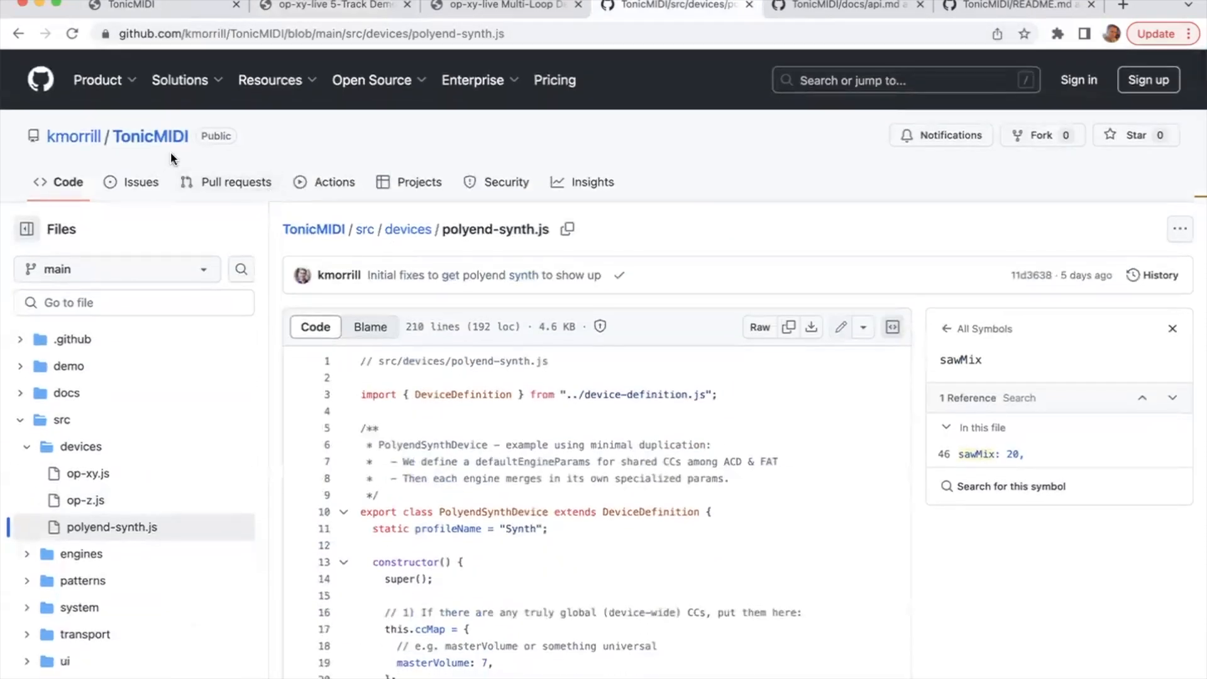
pyautogui.click(164, 144)
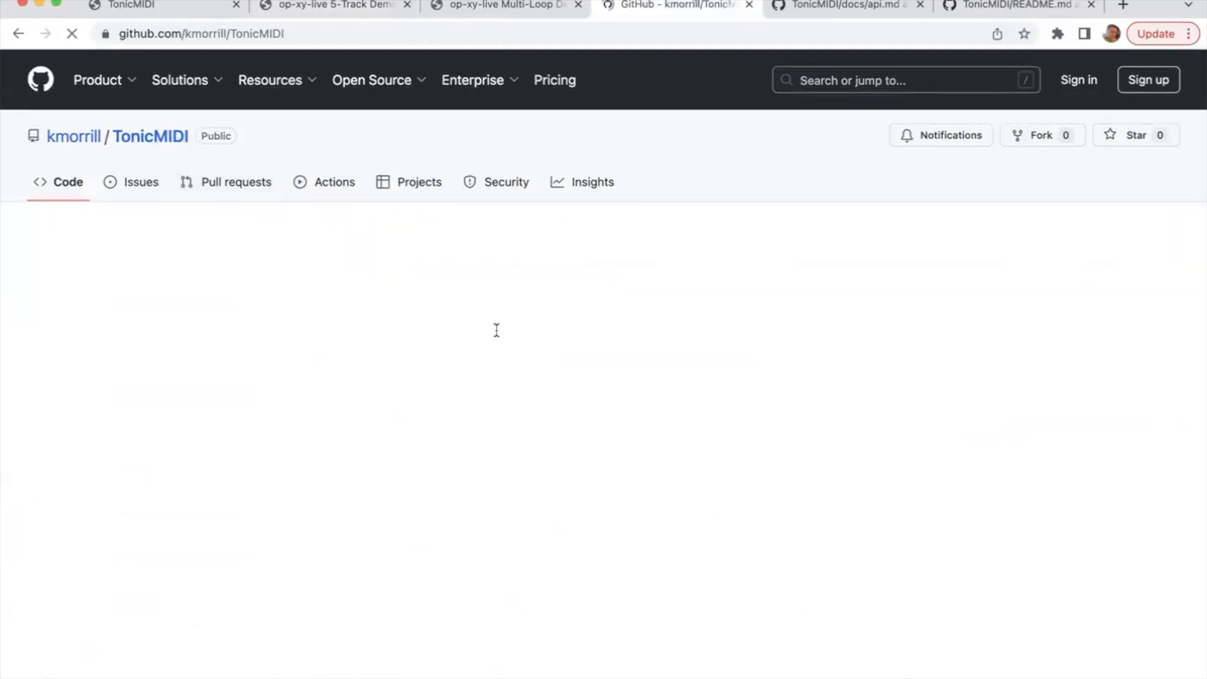
# Step: Examine the repository's file list and the README's Table of Contents and Project Overview
pyautogui.scroll(-1, 495, 330)
pyautogui.scroll(-2, 495, 329)
pyautogui.scroll(3, 480, 327)
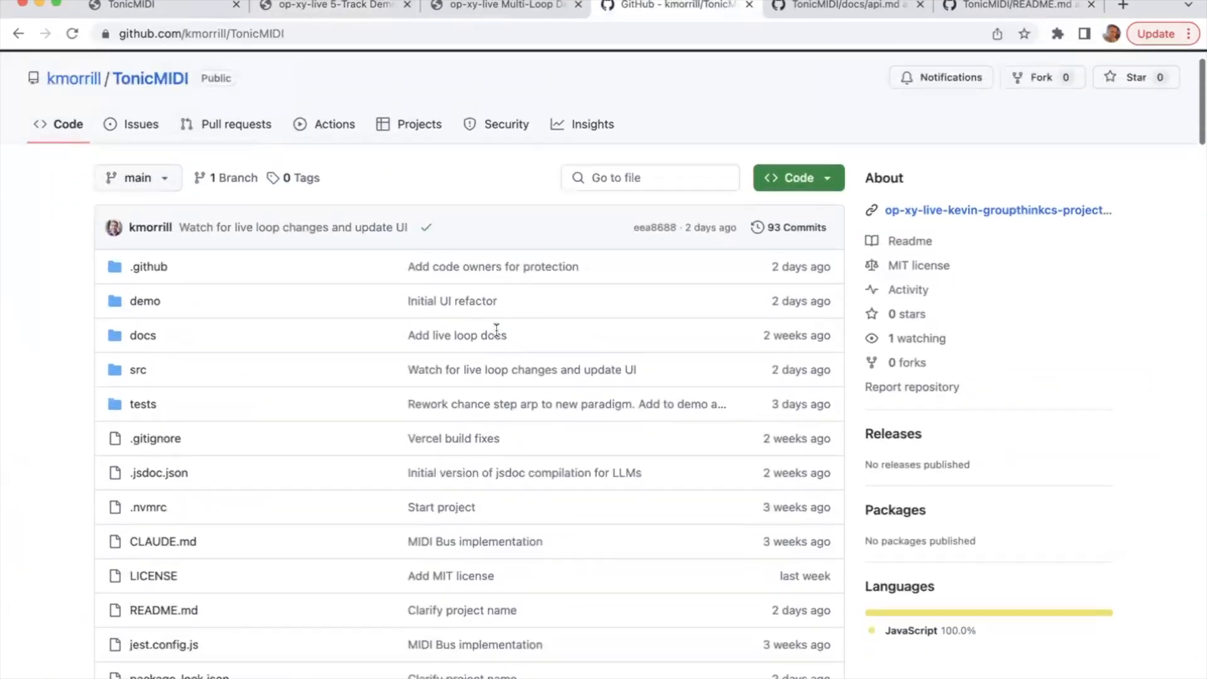
pyautogui.scroll(-15, 434, 385)
pyautogui.scroll(-5, 434, 382)
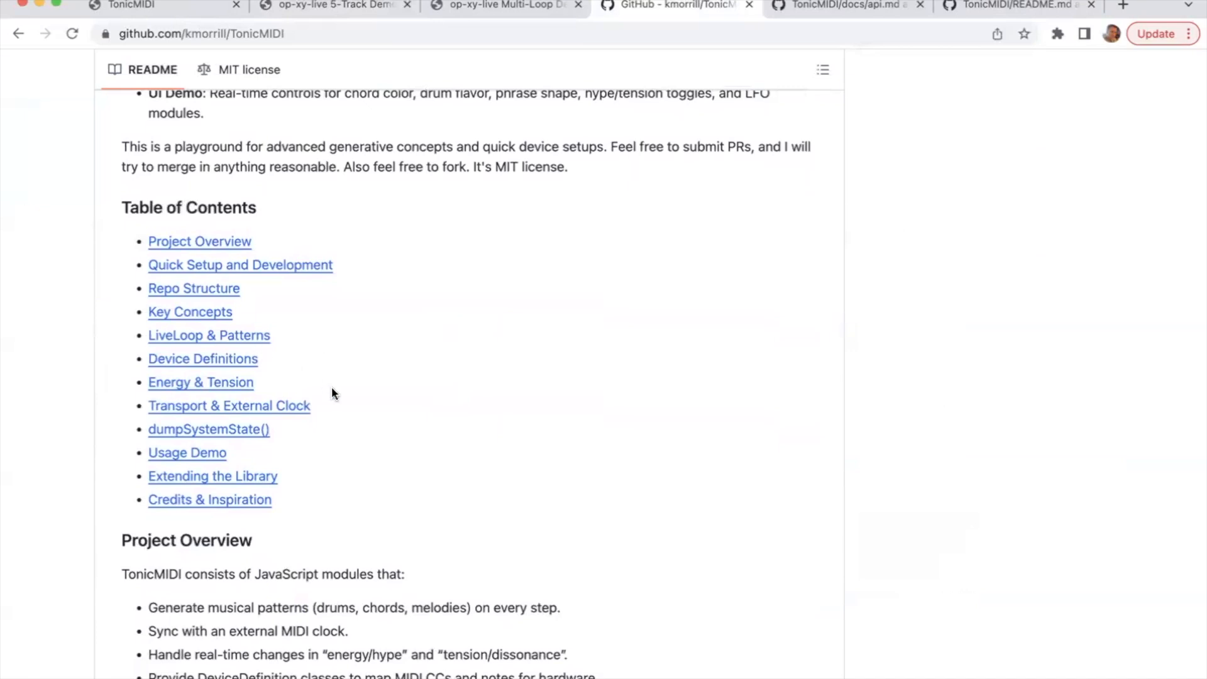
pyautogui.scroll(-3, 330, 388)
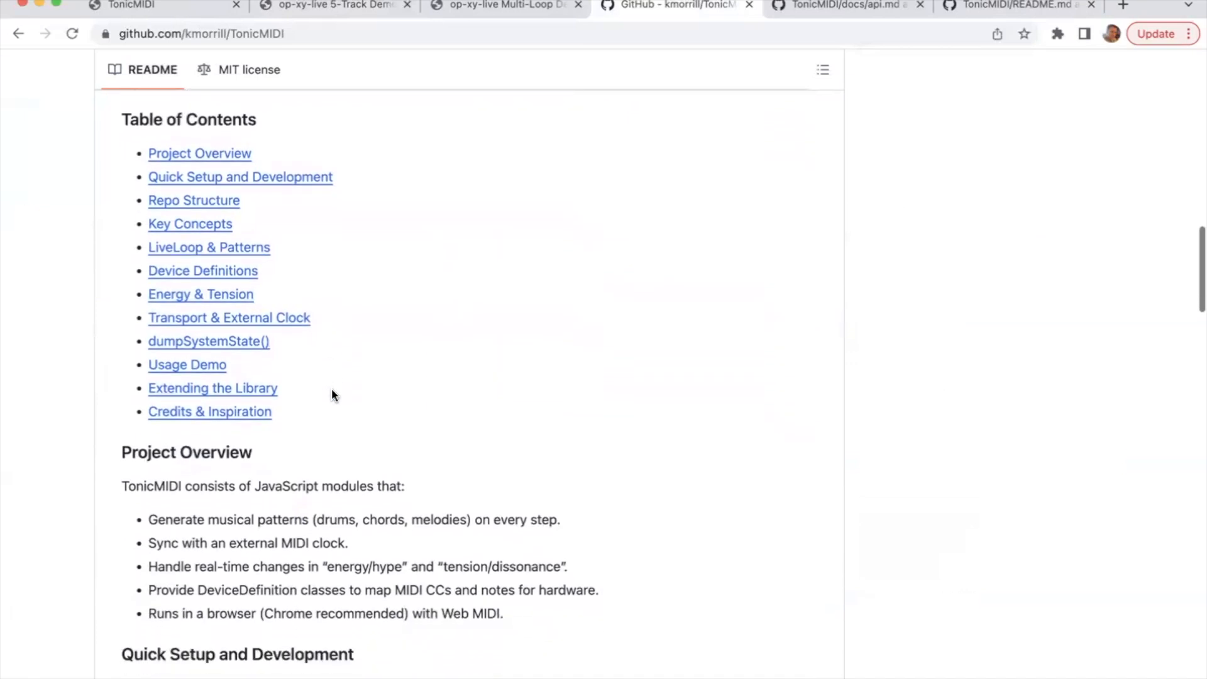
pyautogui.scroll(10, 332, 390)
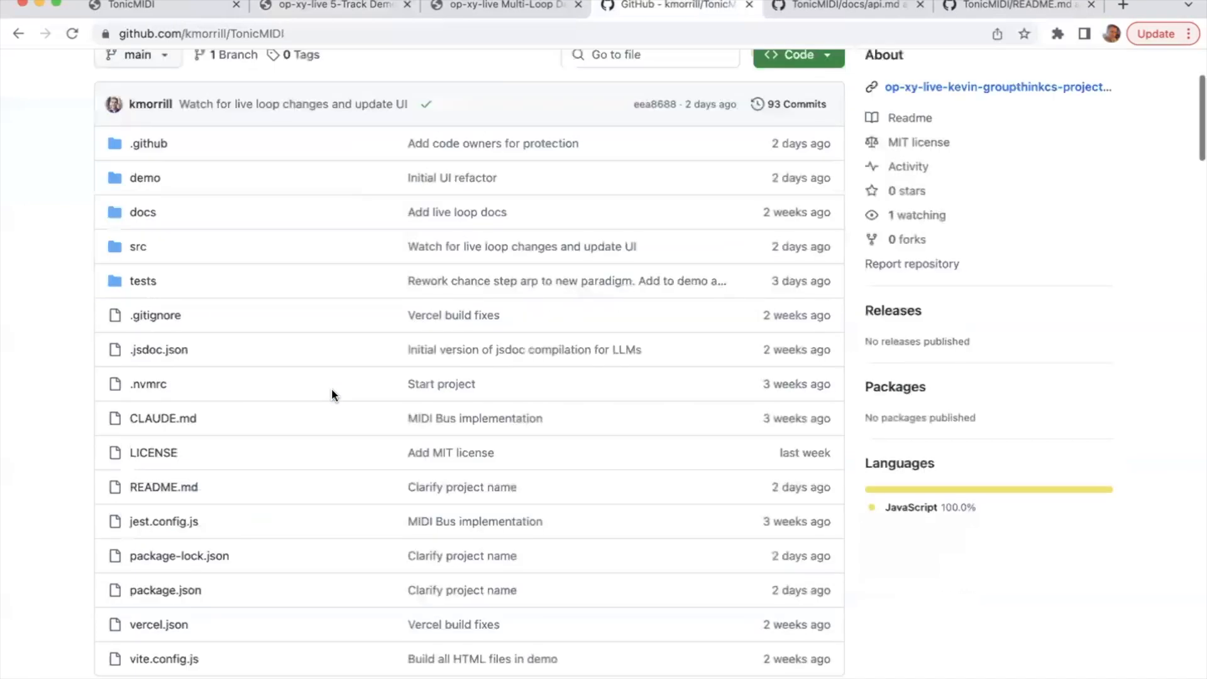
# Step: Recheck the repository's header and file list, and read the README through MIDI Setup and Build for Production to Repo Structure
pyautogui.scroll(-5, 331, 388)
pyautogui.scroll(-1, 331, 387)
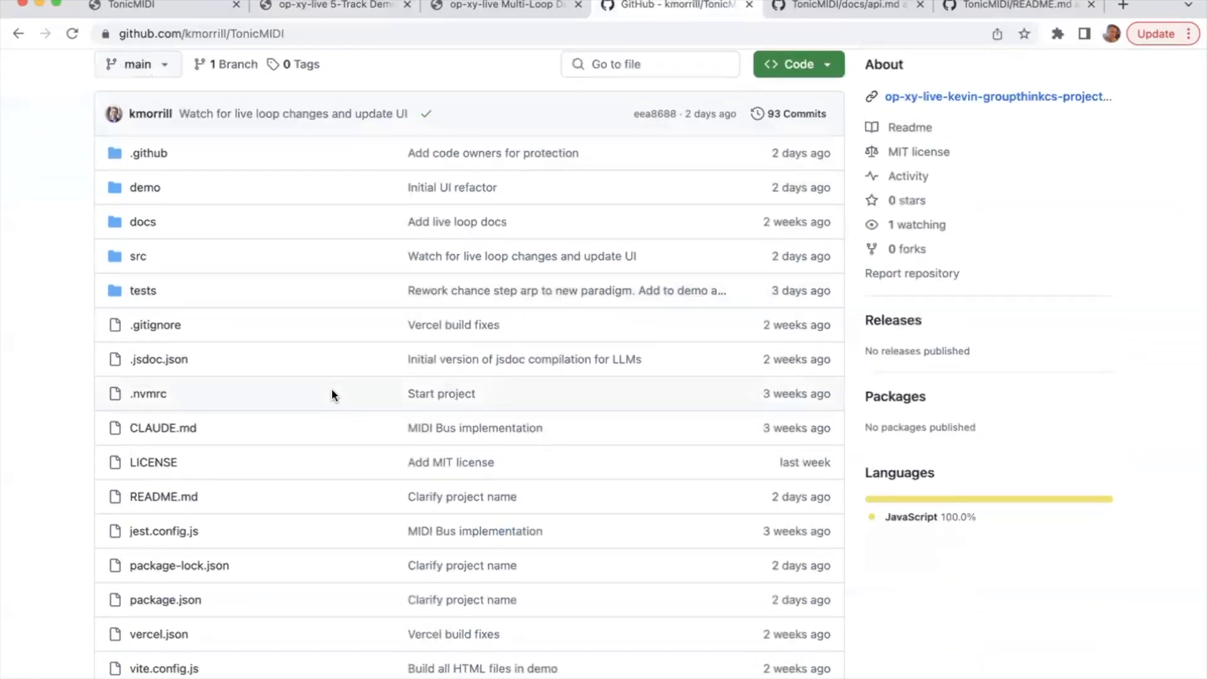
pyautogui.scroll(5, 331, 387)
pyautogui.scroll(-2, 330, 387)
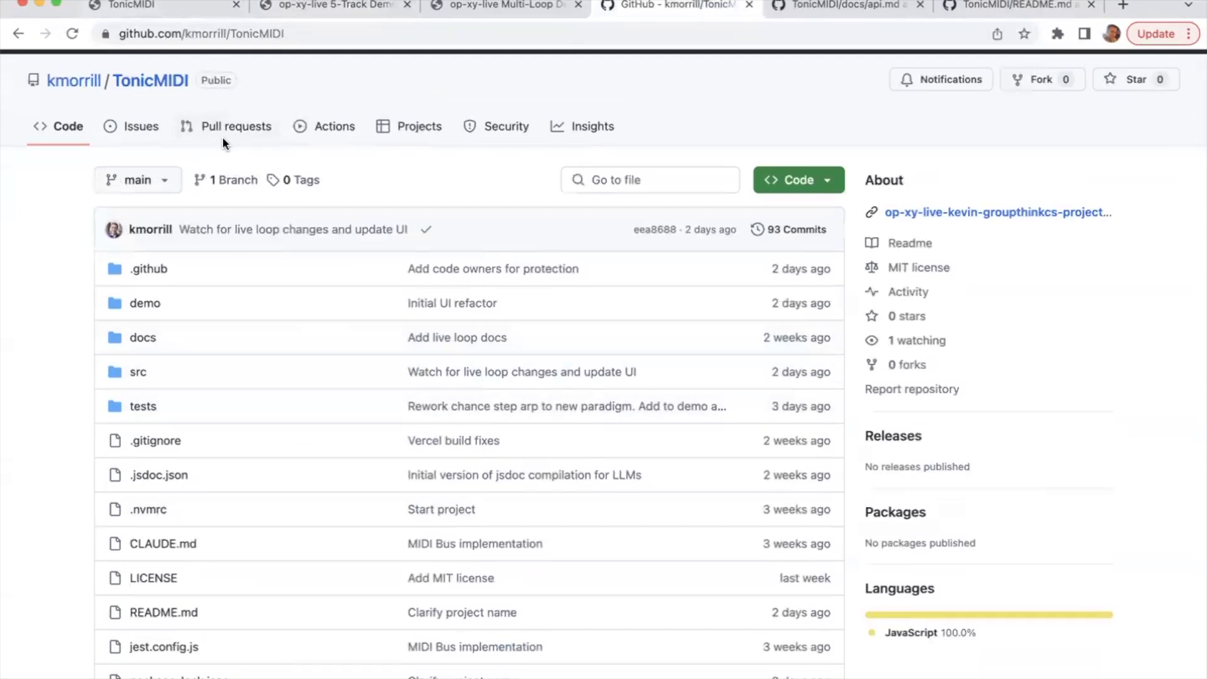
pyautogui.scroll(-6, 229, 249)
pyautogui.scroll(-8, 228, 251)
pyautogui.scroll(-8, 229, 254)
pyautogui.scroll(-10, 230, 256)
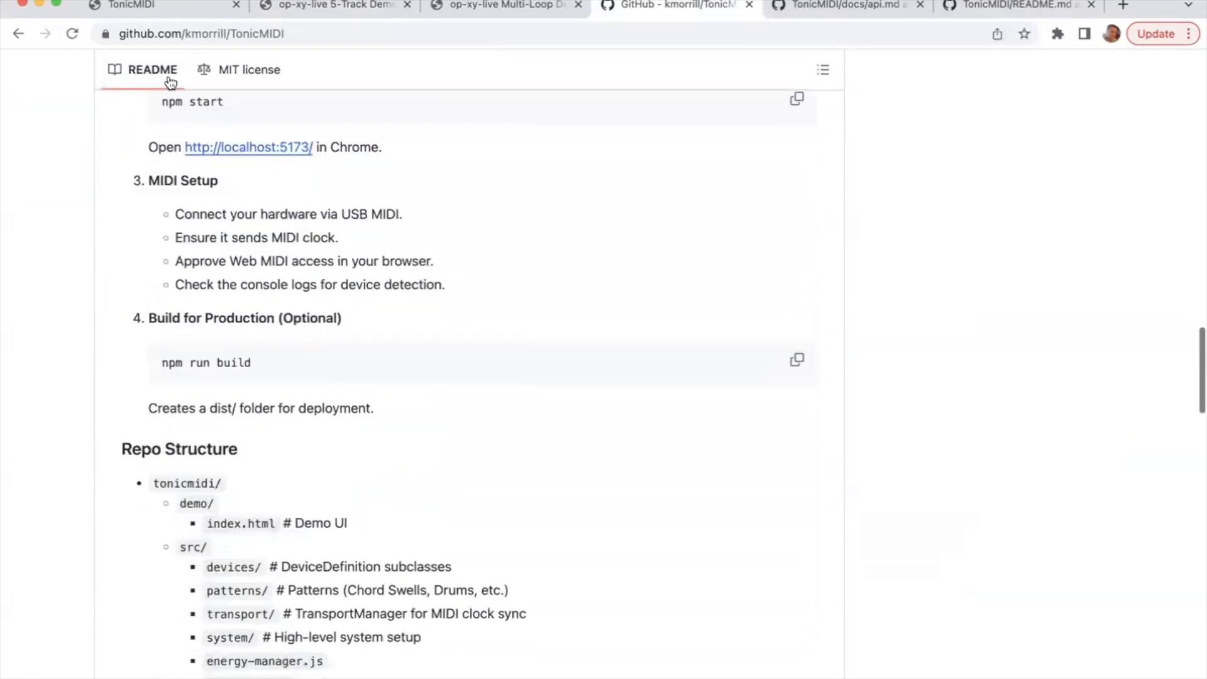
# Step: Return to the main TonicMIDI page, show its full web address, and clear the ColorfulChordSwellPattern text selection
pyautogui.click(154, 8)
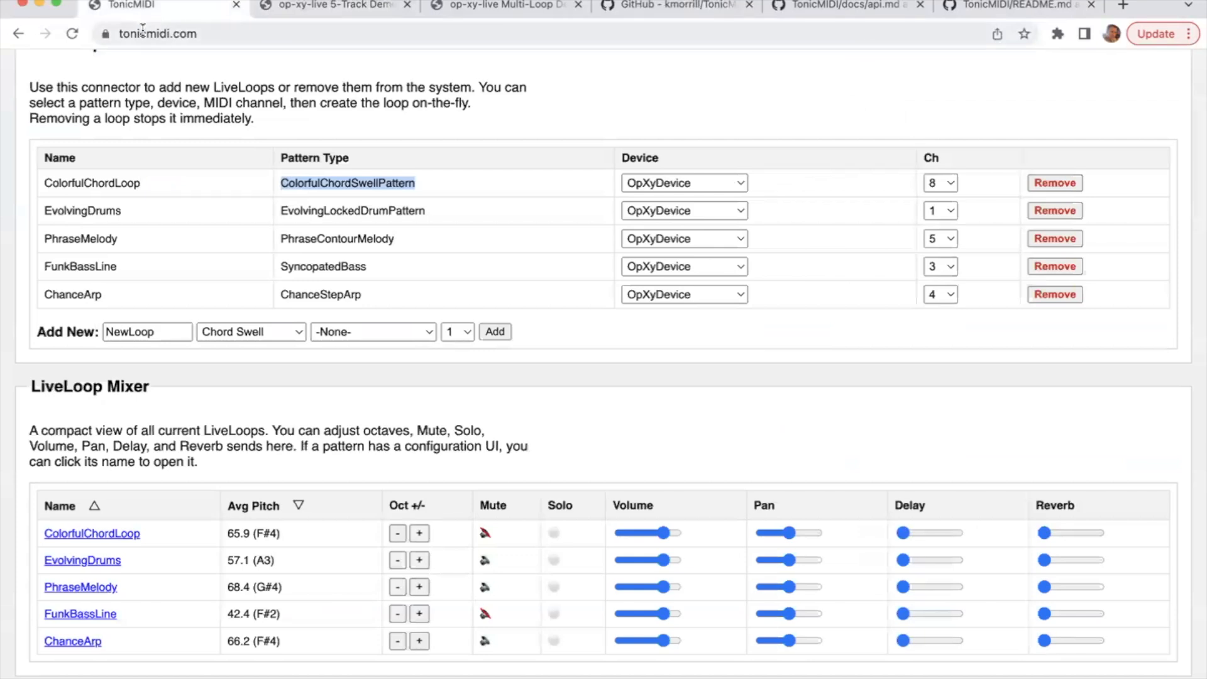
pyautogui.click(143, 33)
pyautogui.click(209, 33)
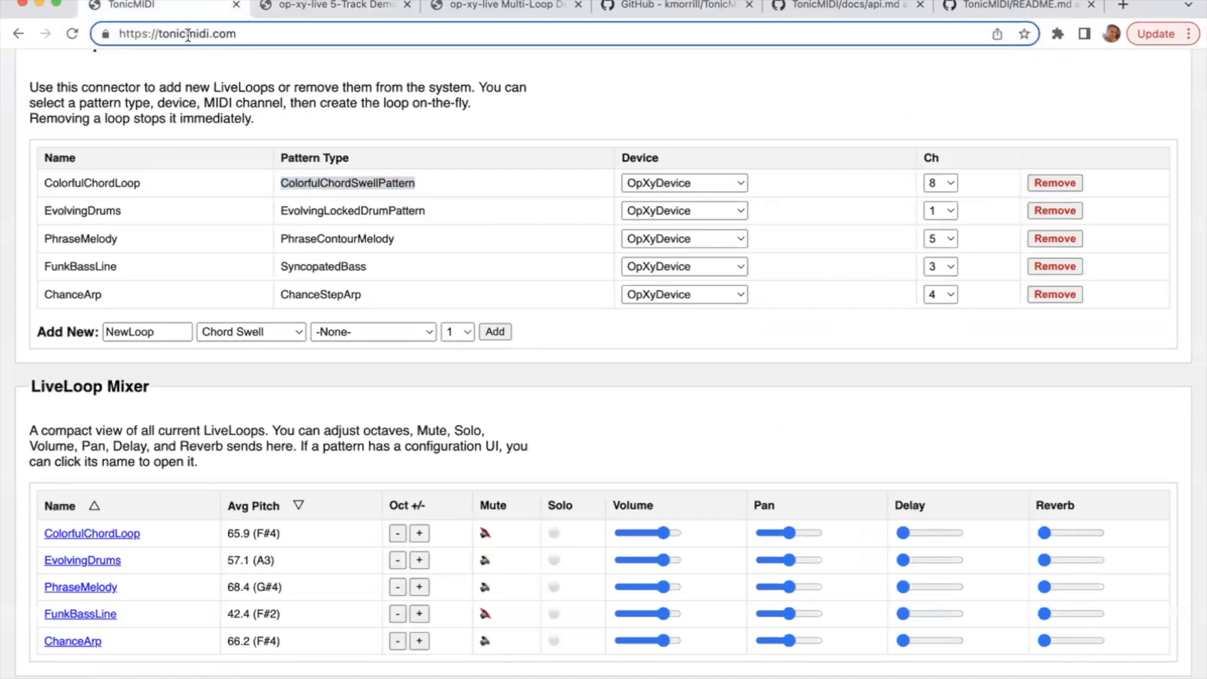
pyautogui.scroll(3, 415, 310)
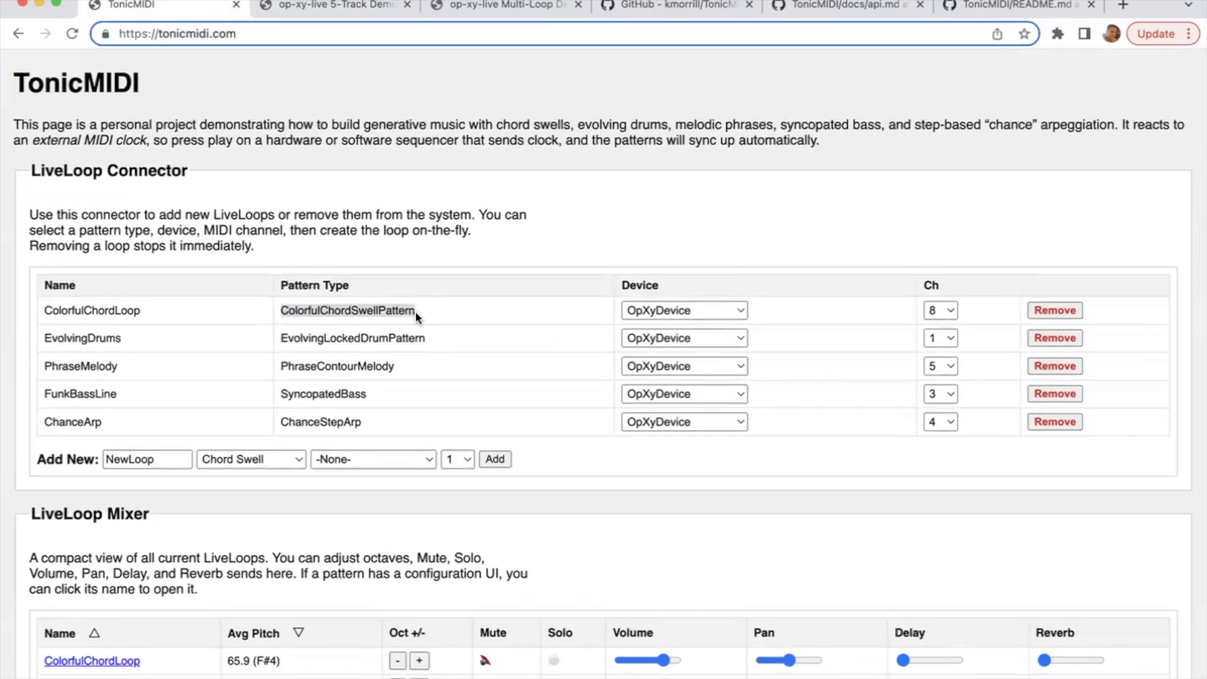
pyautogui.scroll(-2, 415, 311)
pyautogui.click(418, 306)
pyautogui.scroll(2, 419, 307)
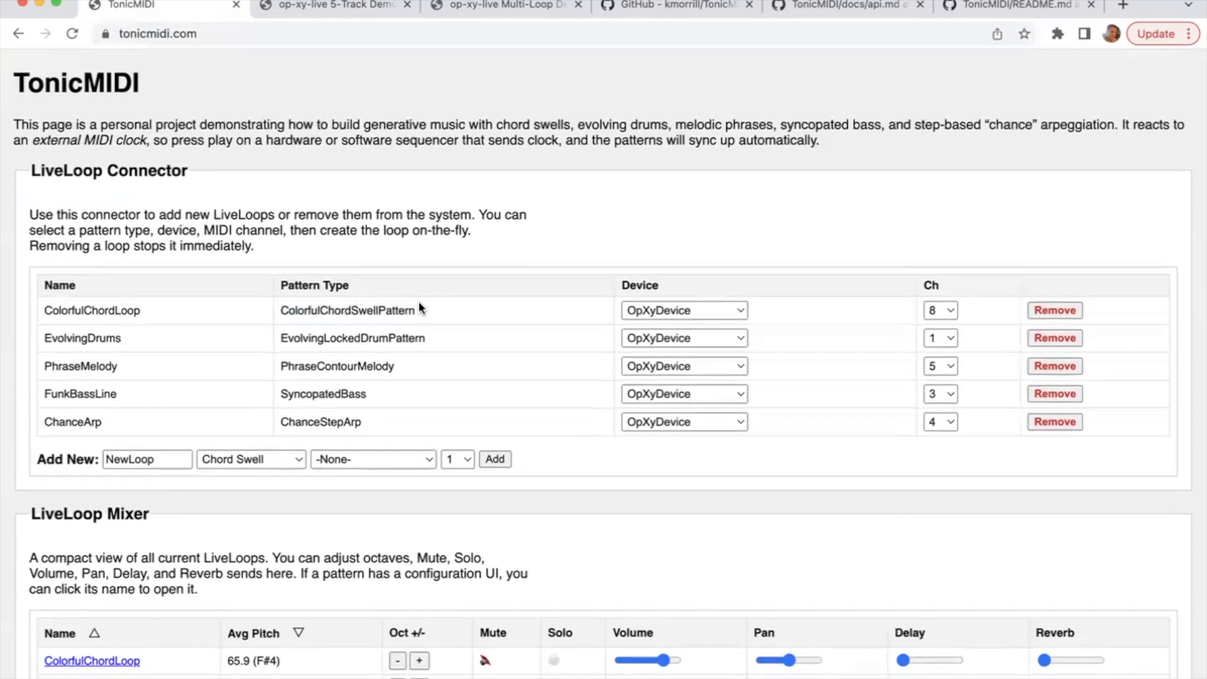
# Step: Review the LiveLoop Mixer, Energy Manager, Real-Time LFOs and Arrangement Sweeps sections through to the Support TonicMIDI text
pyautogui.scroll(-13, 301, 285)
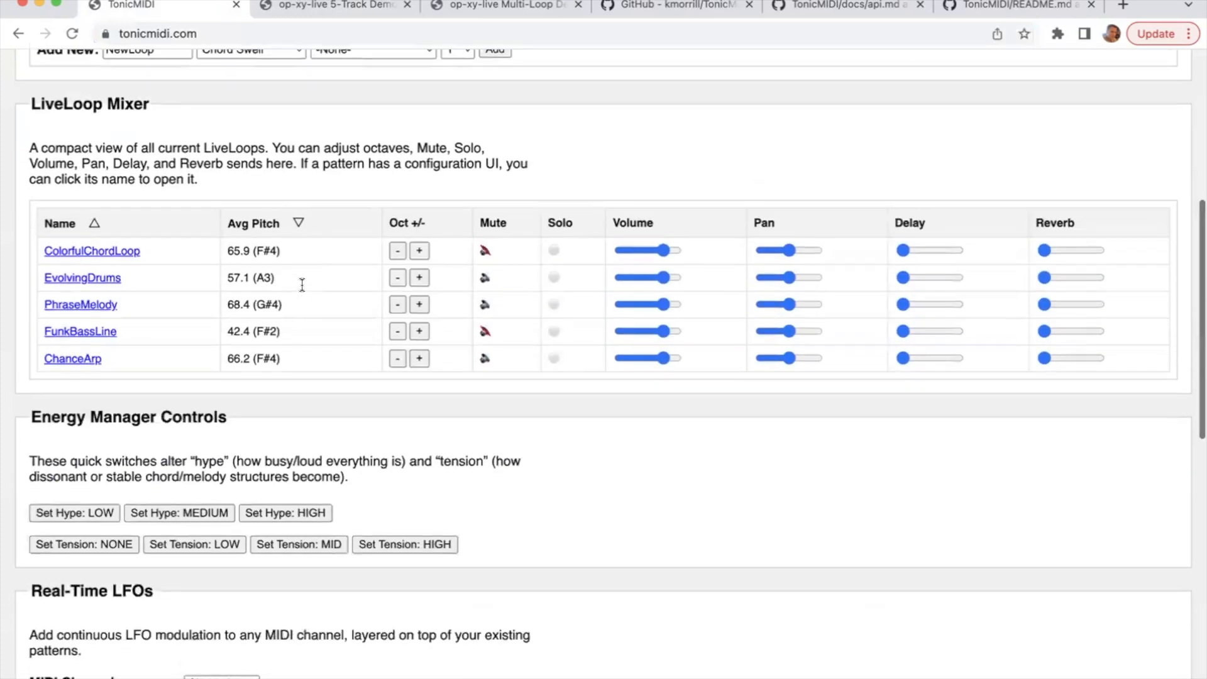
pyautogui.scroll(-9, 302, 285)
pyautogui.scroll(-8, 302, 285)
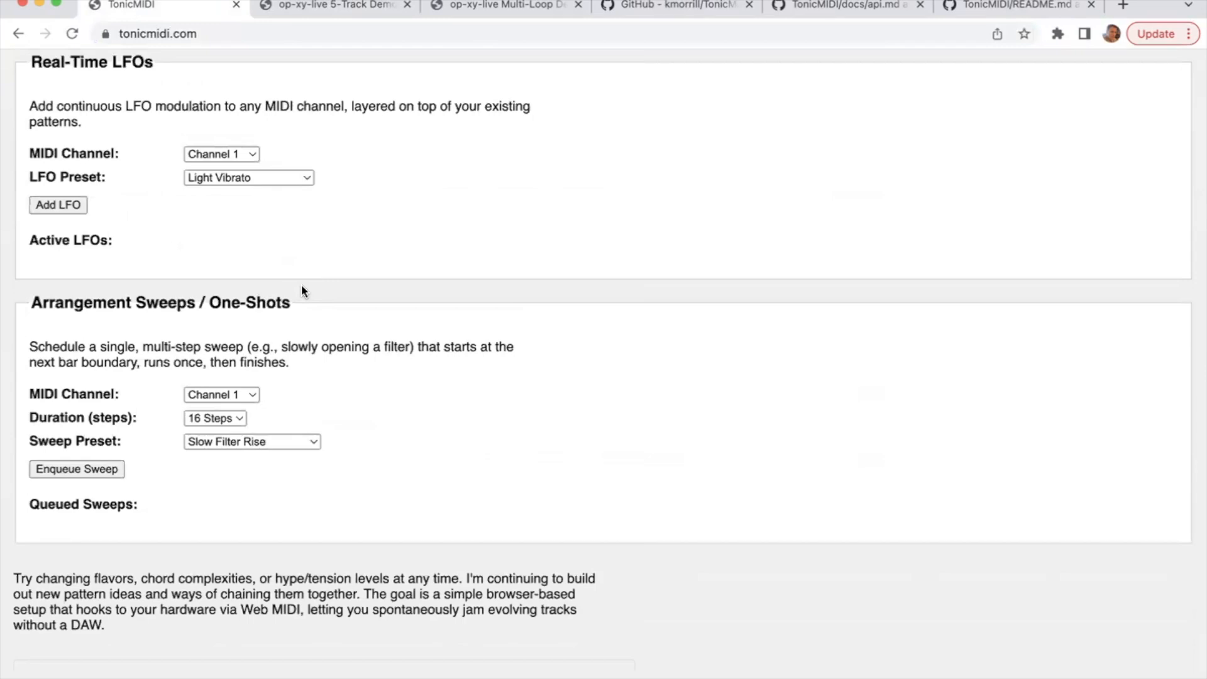
pyautogui.scroll(-7, 302, 286)
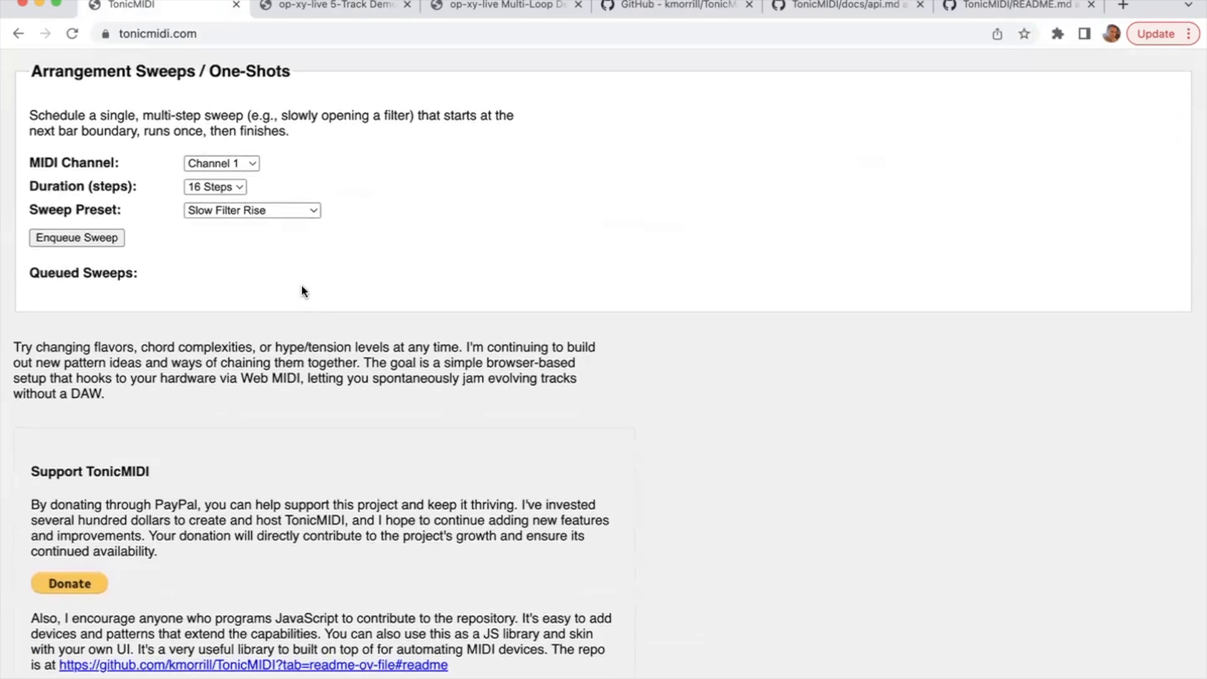
pyautogui.scroll(12, 300, 289)
pyautogui.scroll(20, 300, 284)
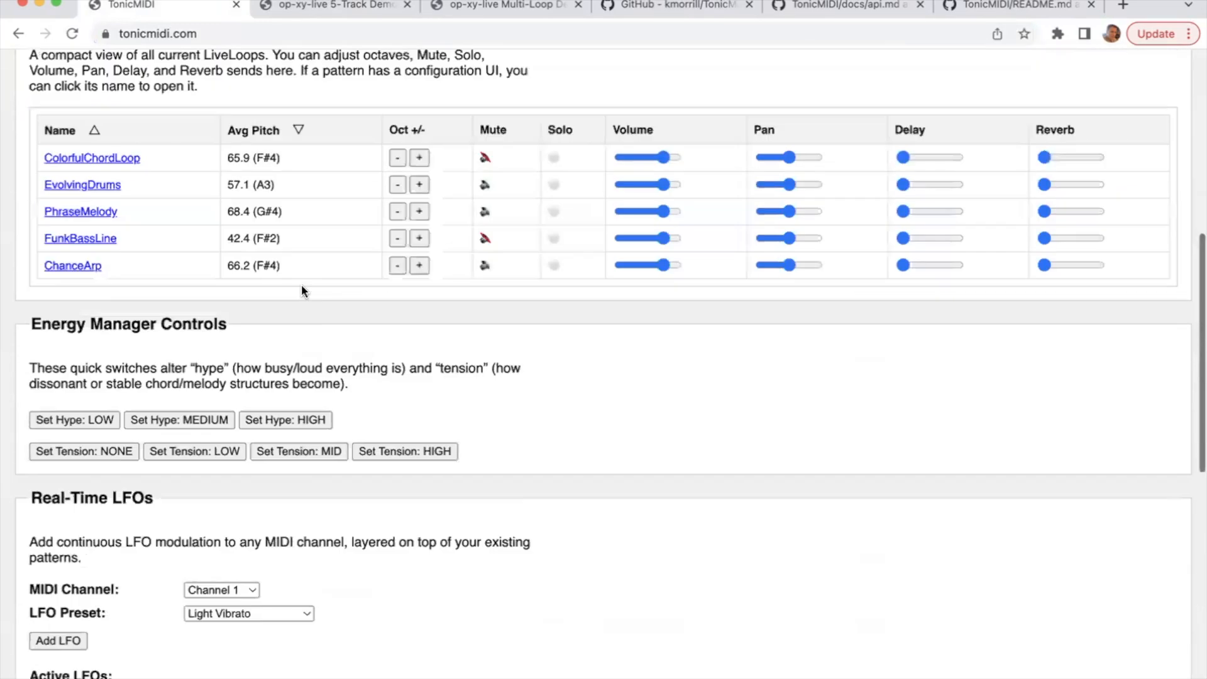